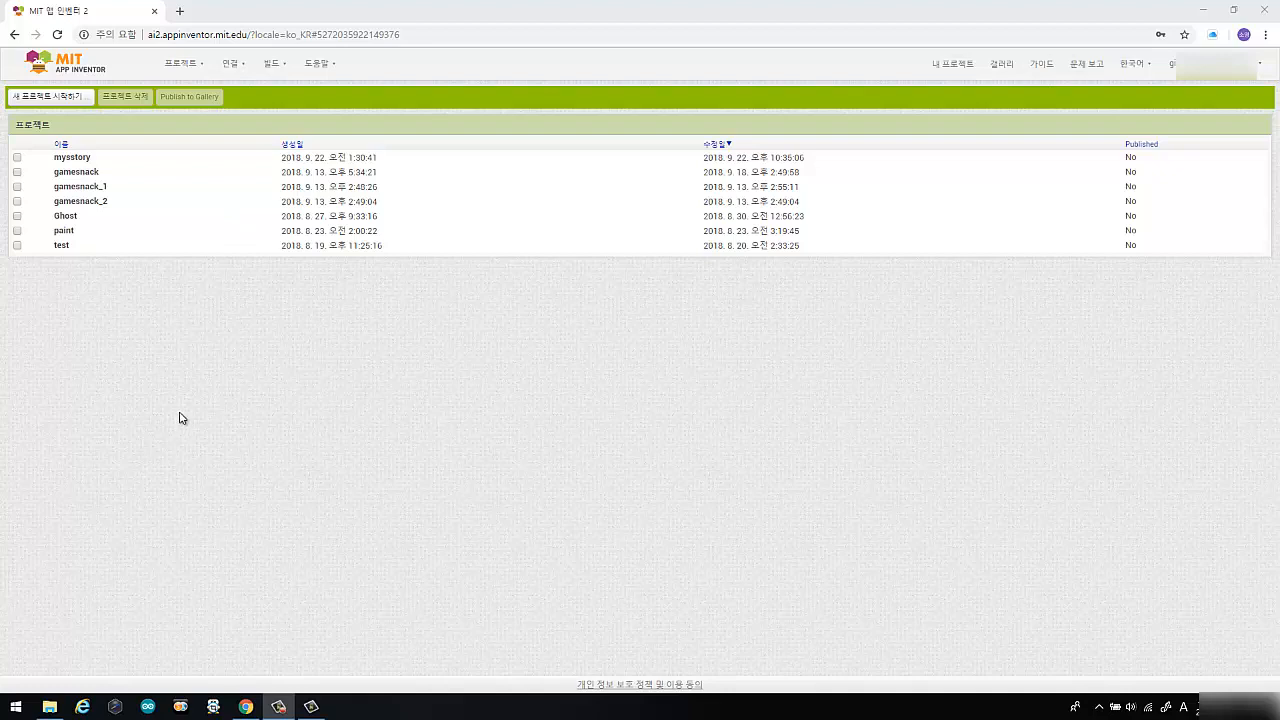
Create a new project named paint_1.
{"action": "left_click", "coordinate": [197, 67]}
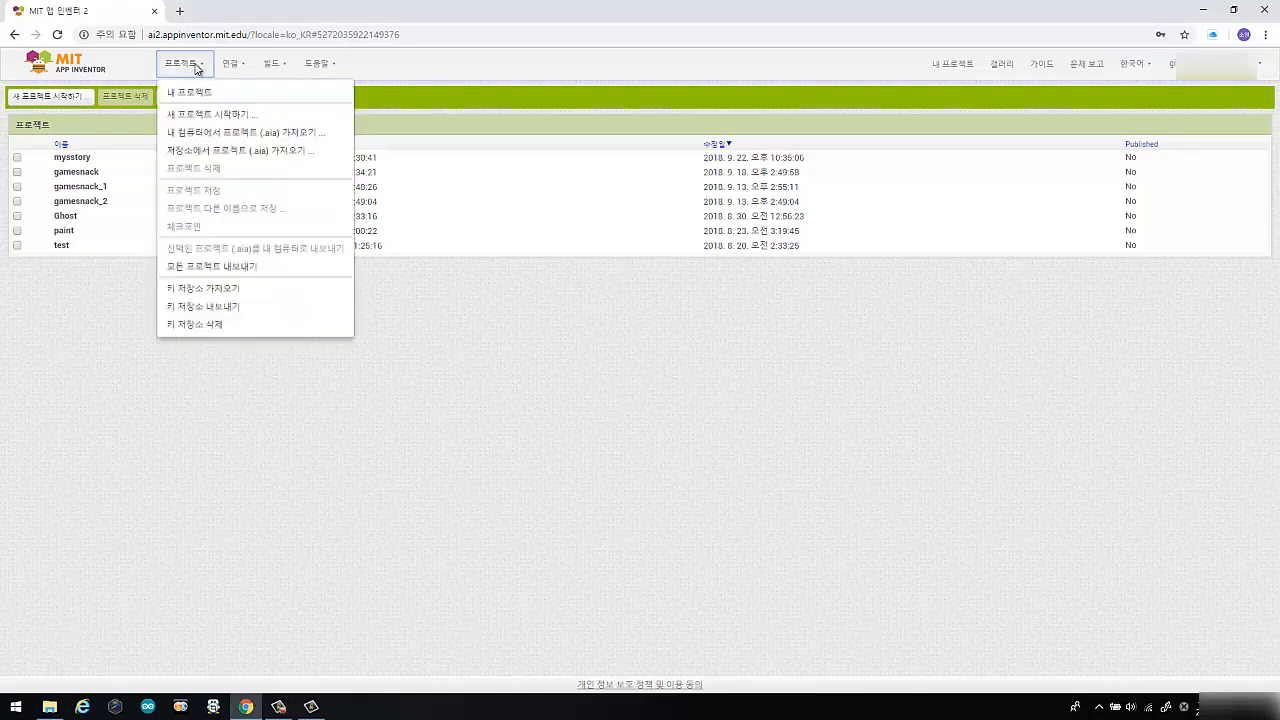
{"action": "left_click", "coordinate": [280, 119]}
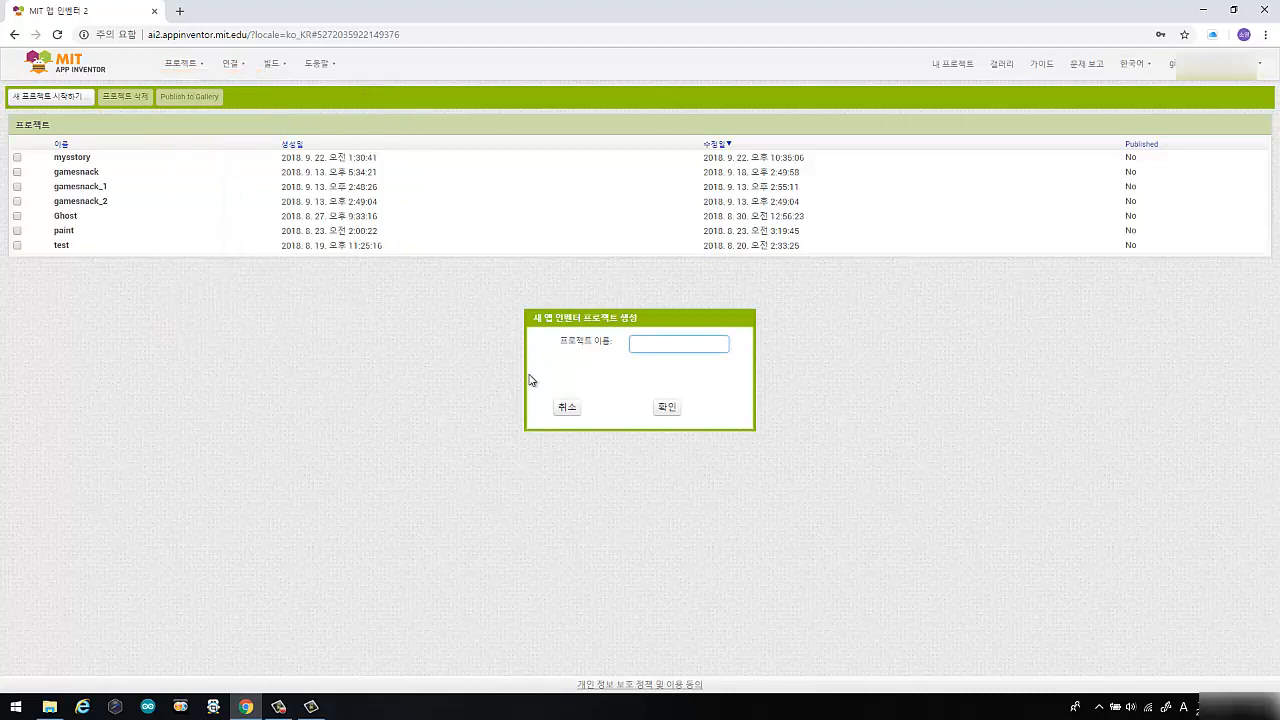
{"action": "type", "text": "paint_1"}
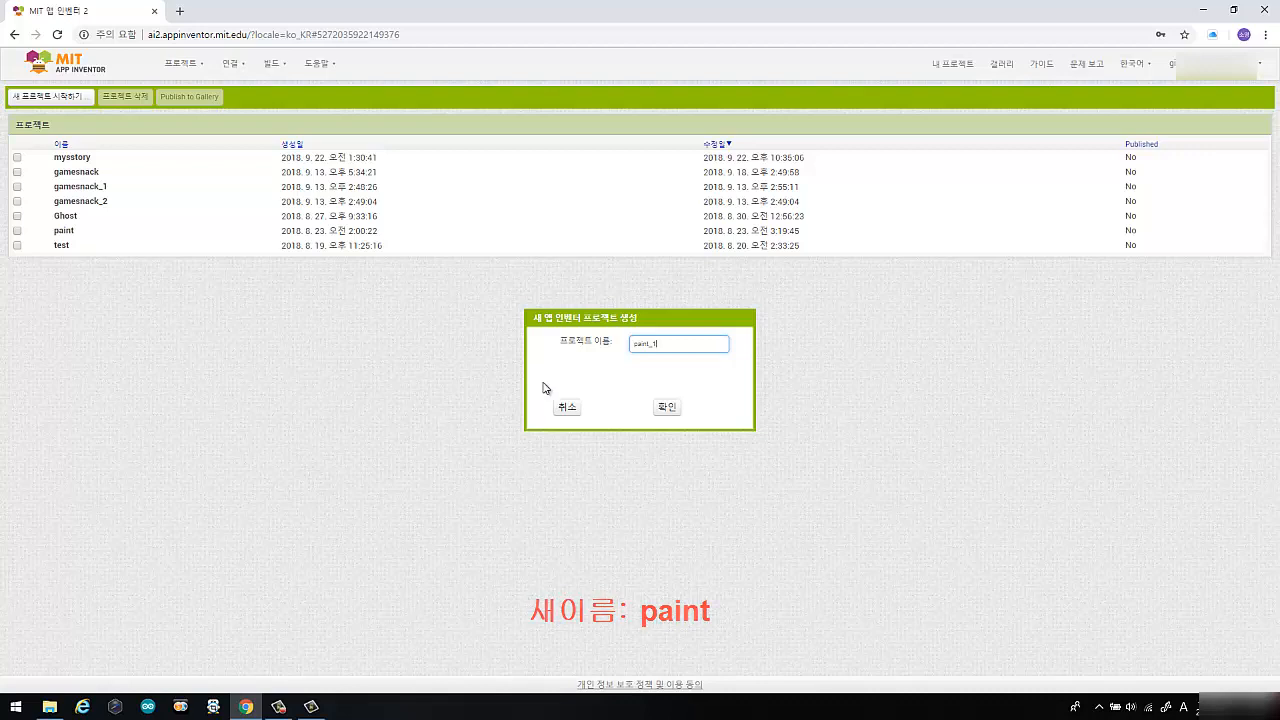
{"action": "left_click", "coordinate": [666, 409]}
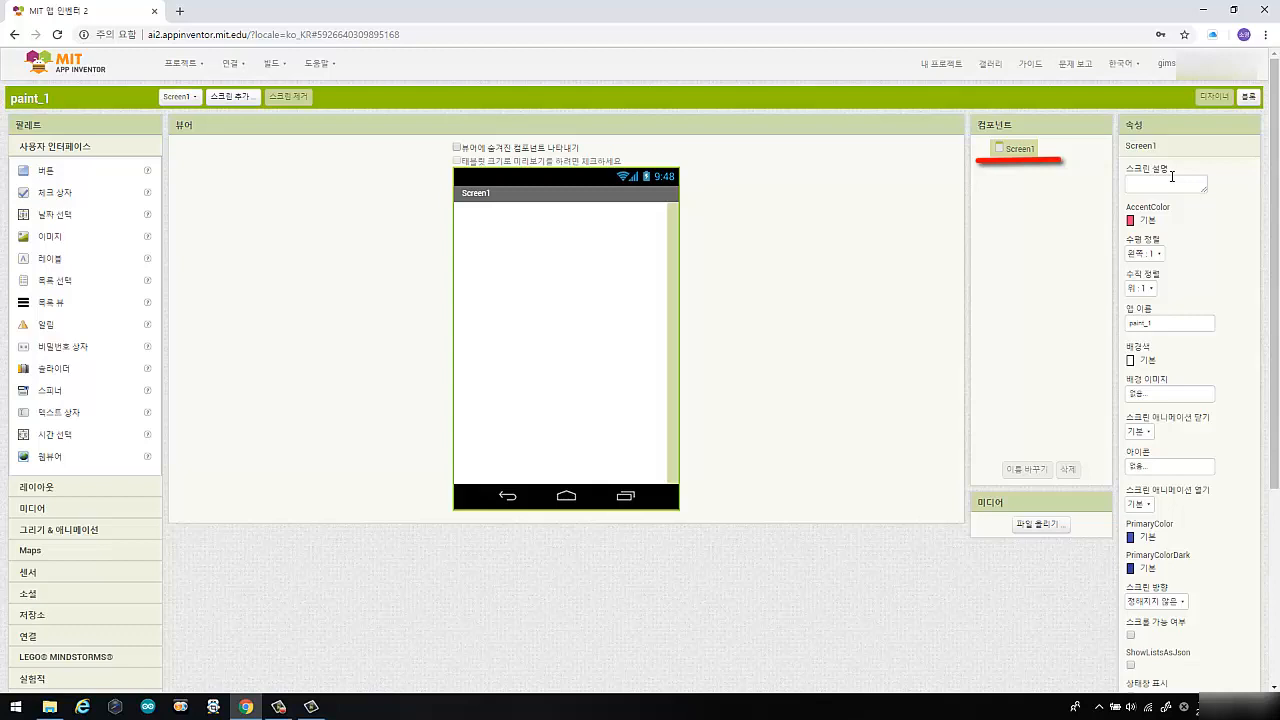
Set Screen1's horizontal alignment to 중앙 (center) and its app name to 페인트통.
{"action": "left_click", "coordinate": [1144, 256]}
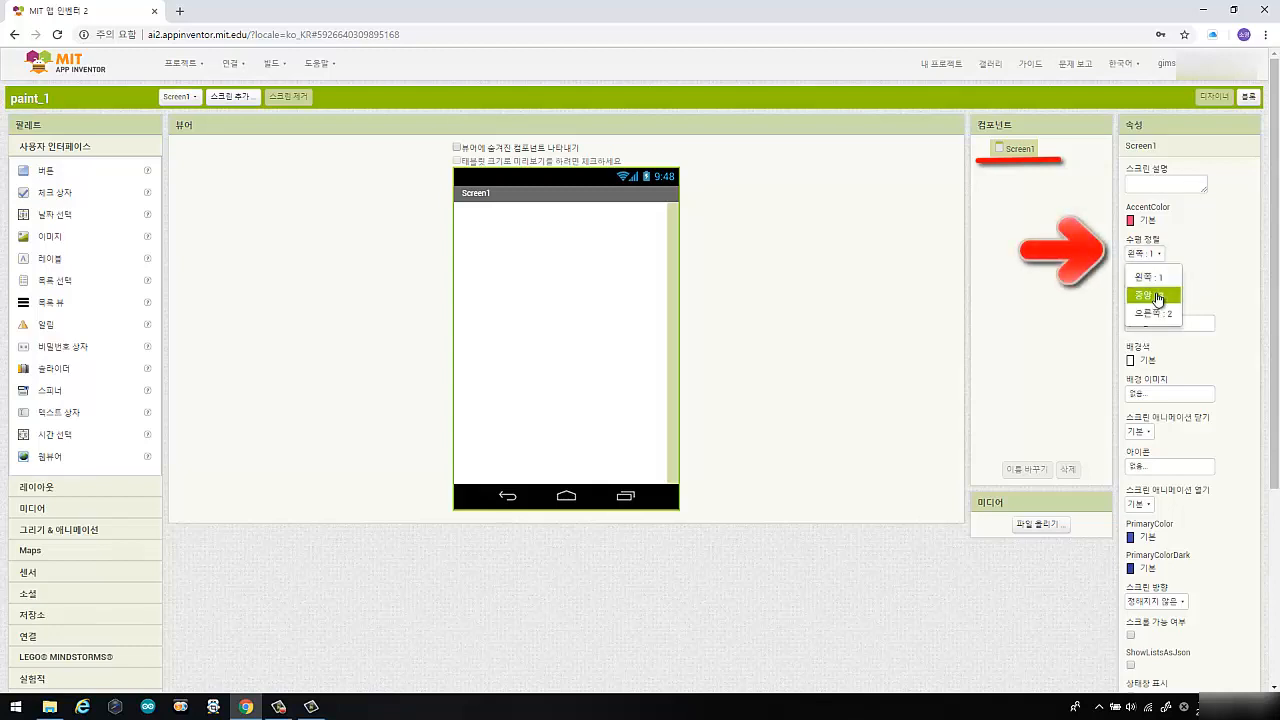
{"action": "left_click", "coordinate": [1165, 298]}
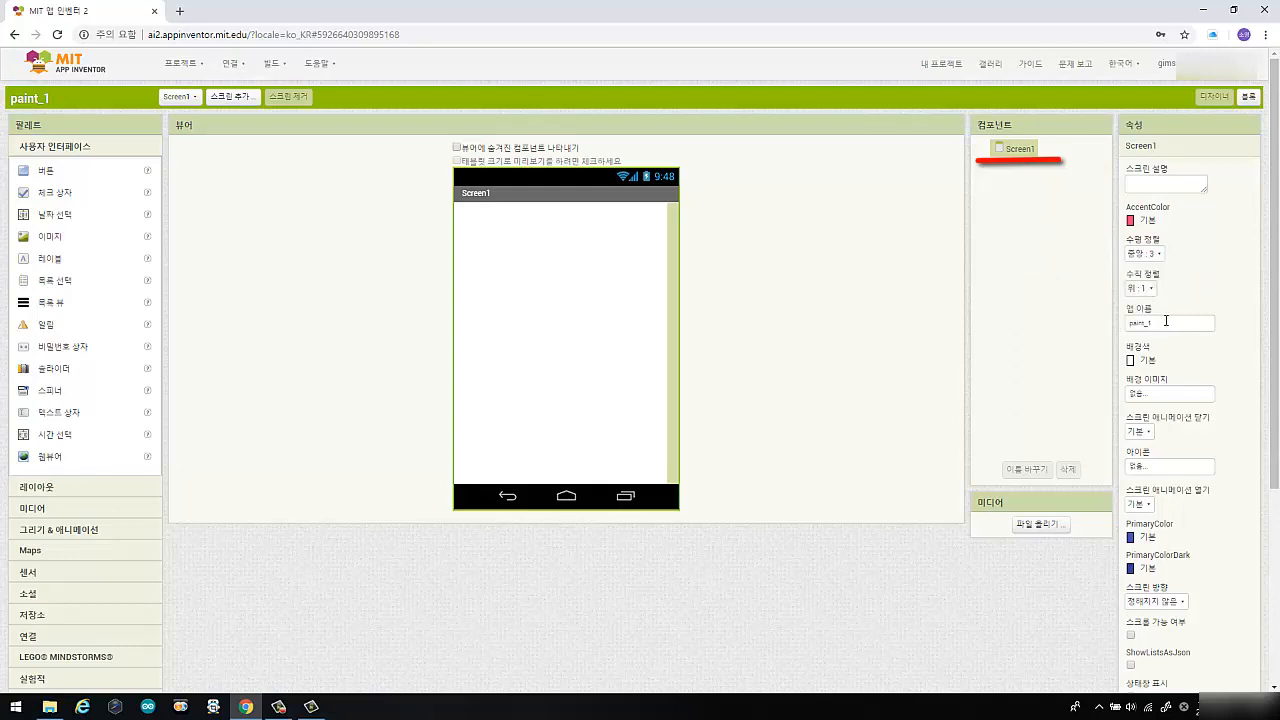
{"action": "double_click", "coordinate": [1166, 322]}
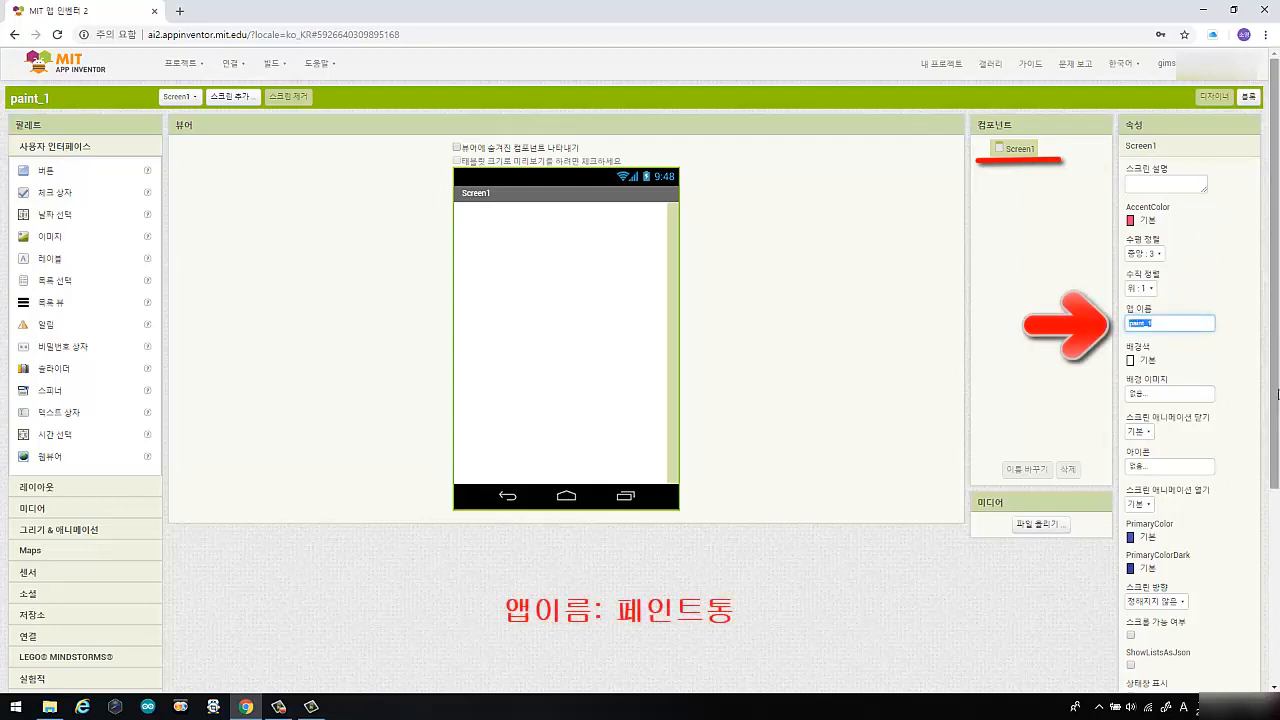
{"action": "type", "text": "ㅍ"}
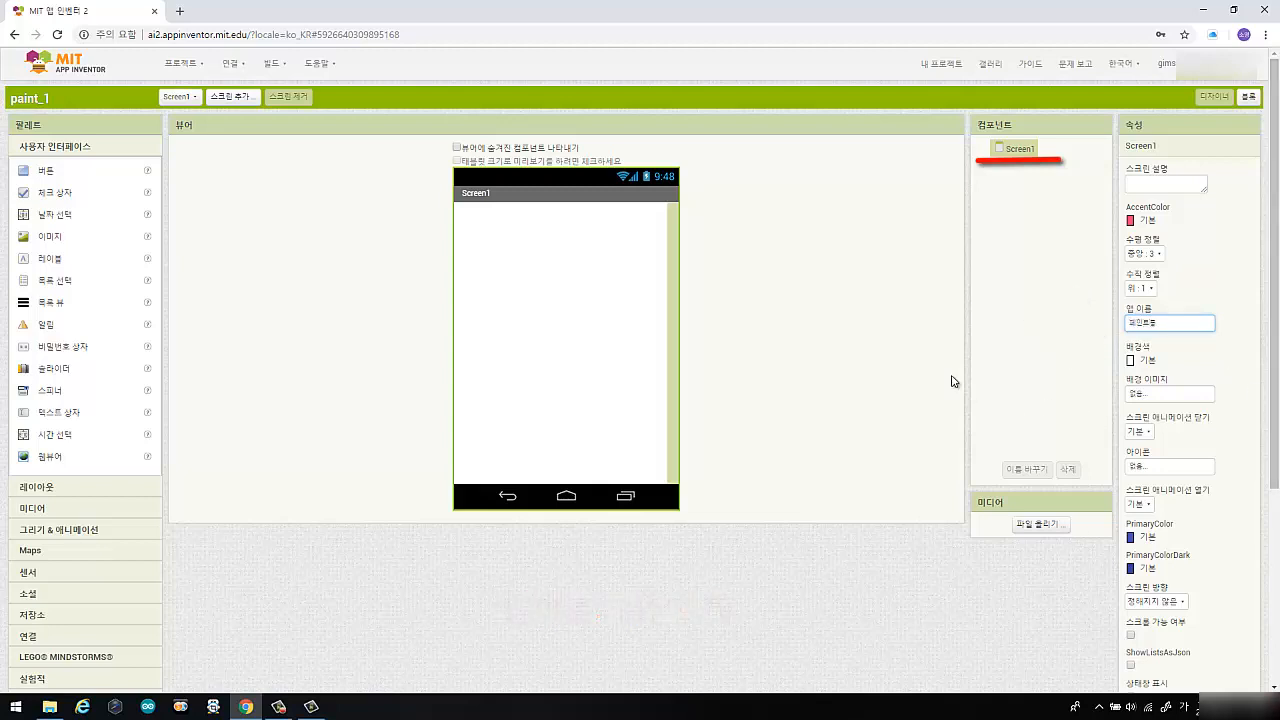
{"action": "left_click", "coordinate": [1068, 376]}
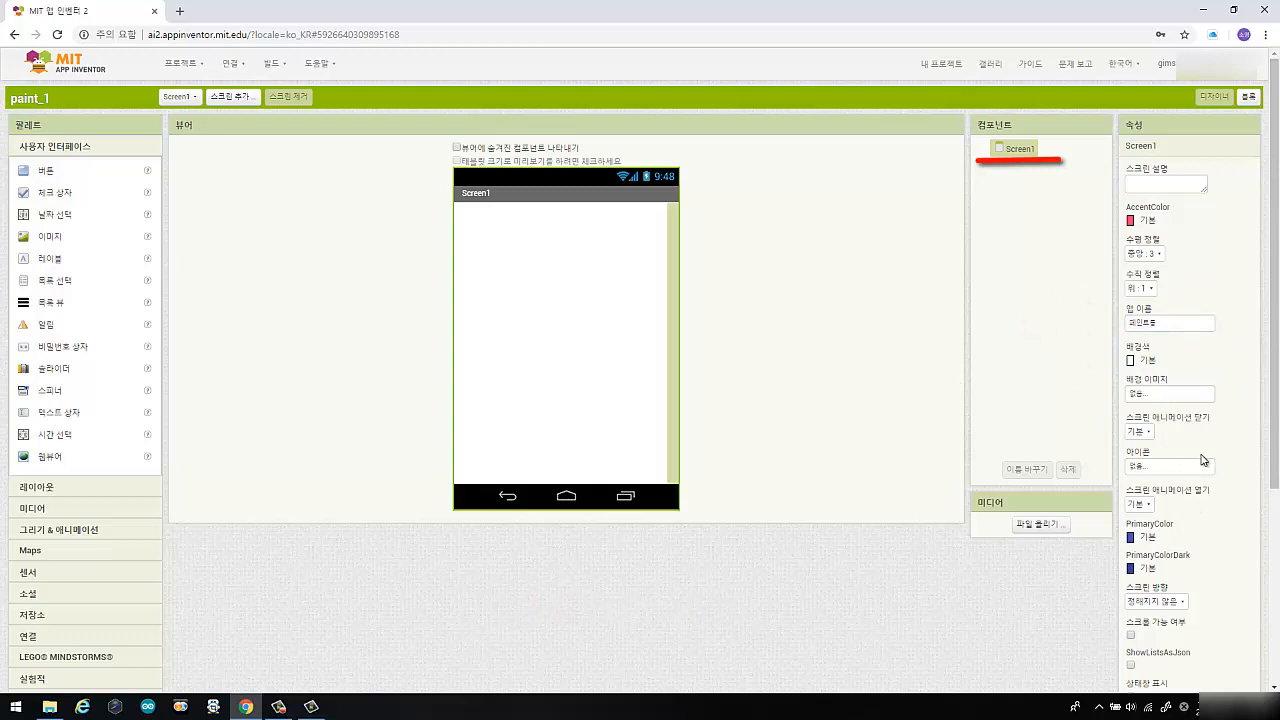
Upload paintpot.png from the 이미지자료 > 3차시 folder as Screen1's icon.
{"action": "left_click", "coordinate": [1148, 475]}
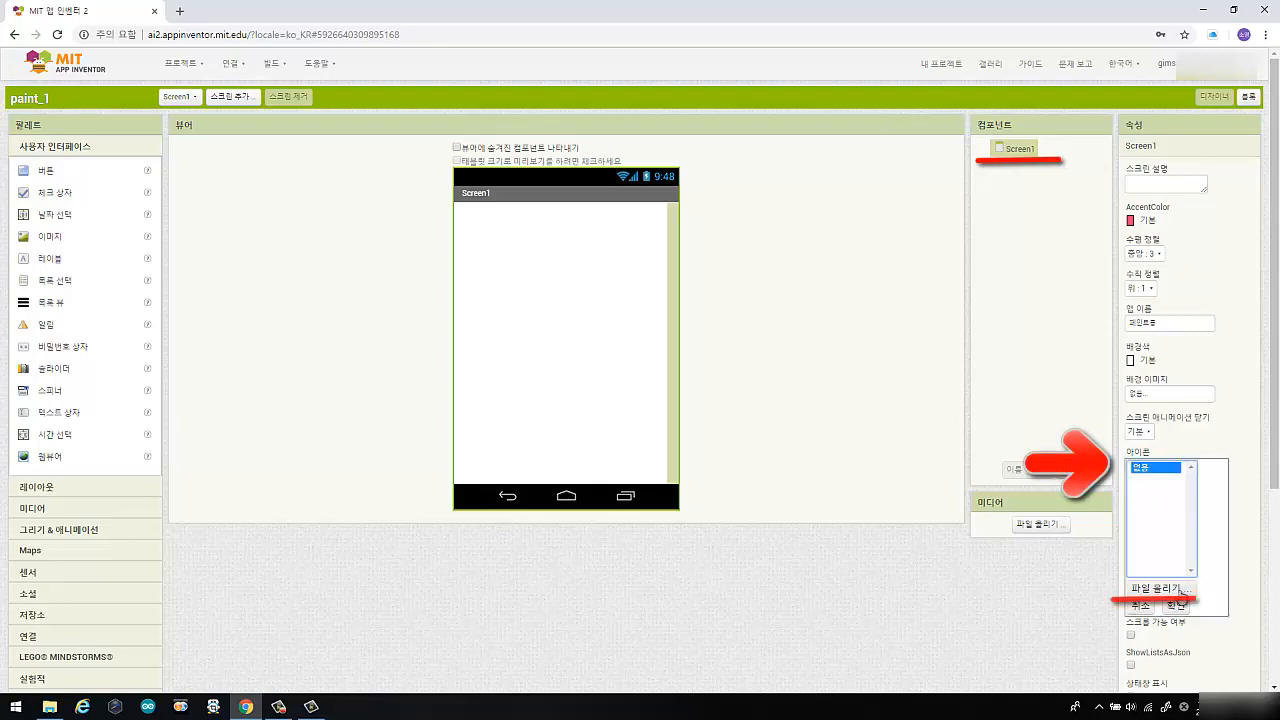
{"action": "left_click", "coordinate": [1182, 592]}
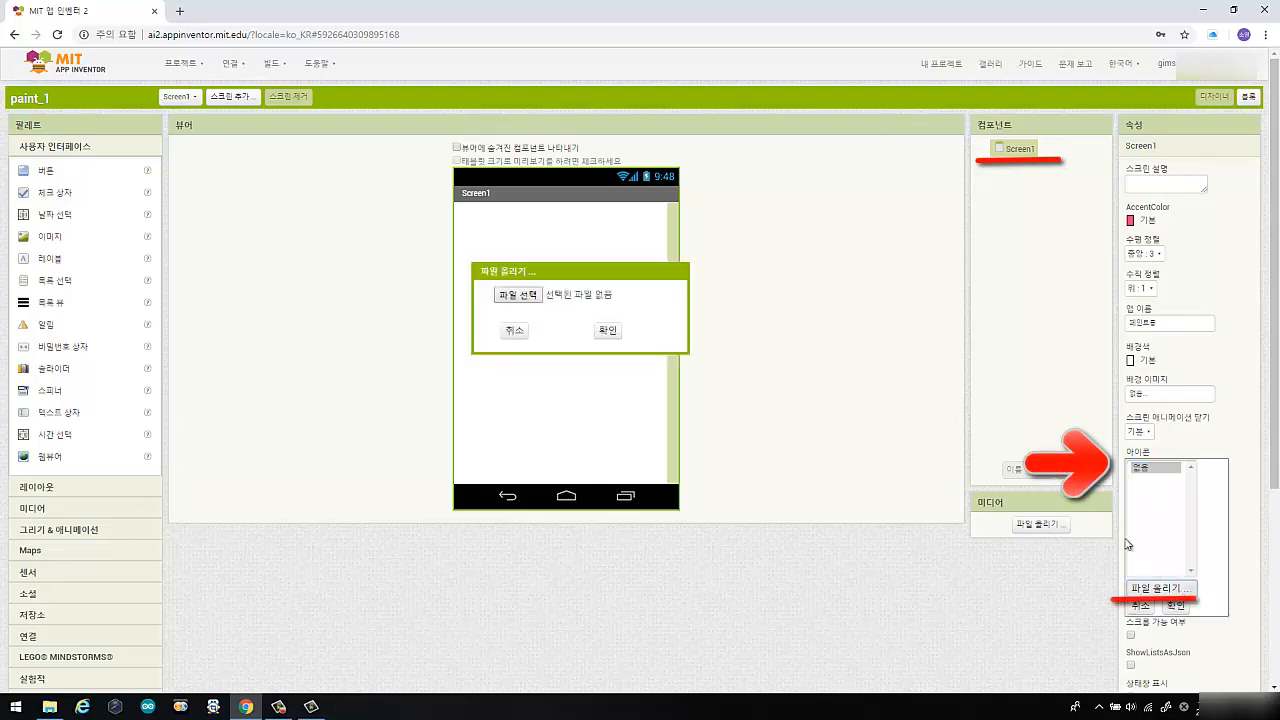
{"action": "left_click", "coordinate": [517, 295]}
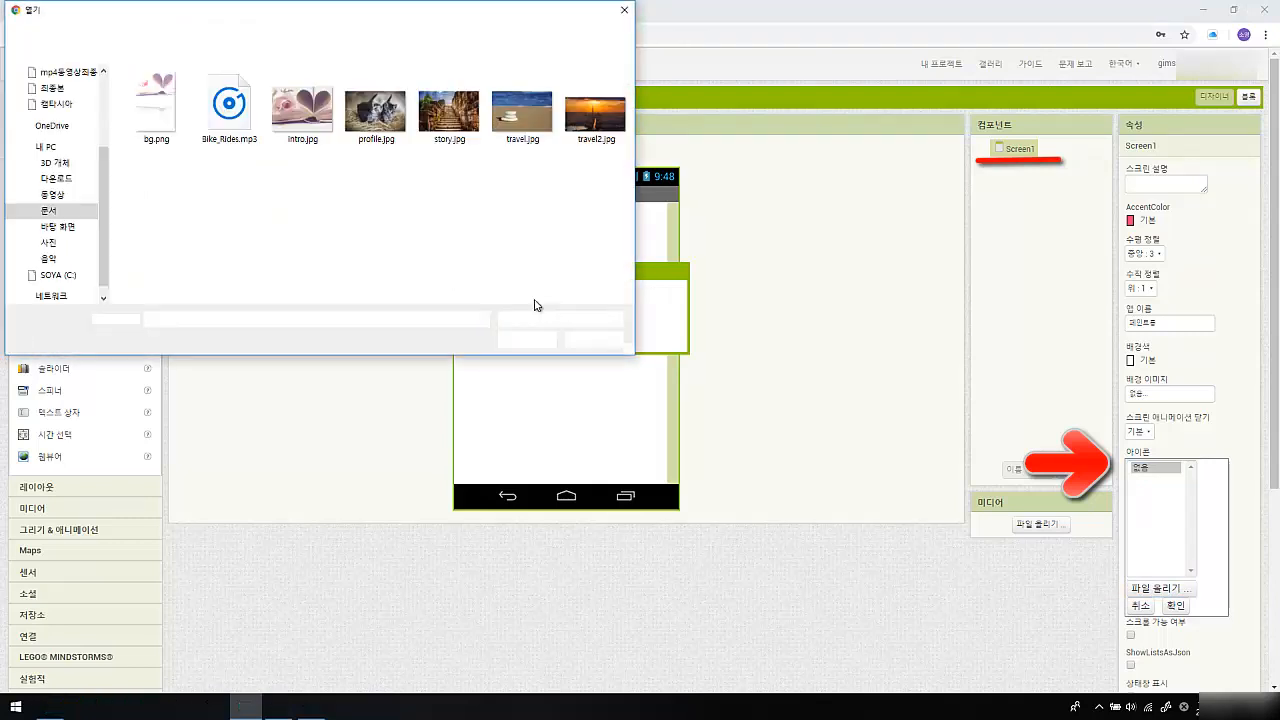
{"action": "left_click", "coordinate": [312, 33]}
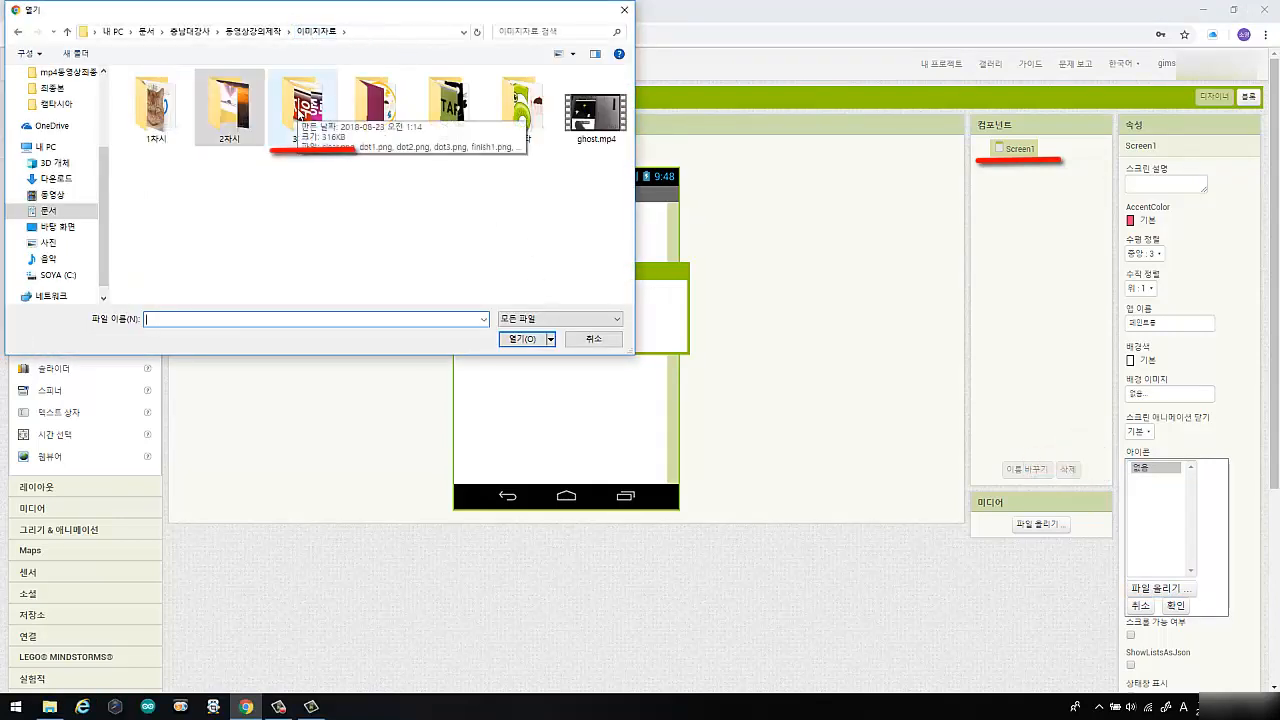
{"action": "double_click", "coordinate": [300, 113]}
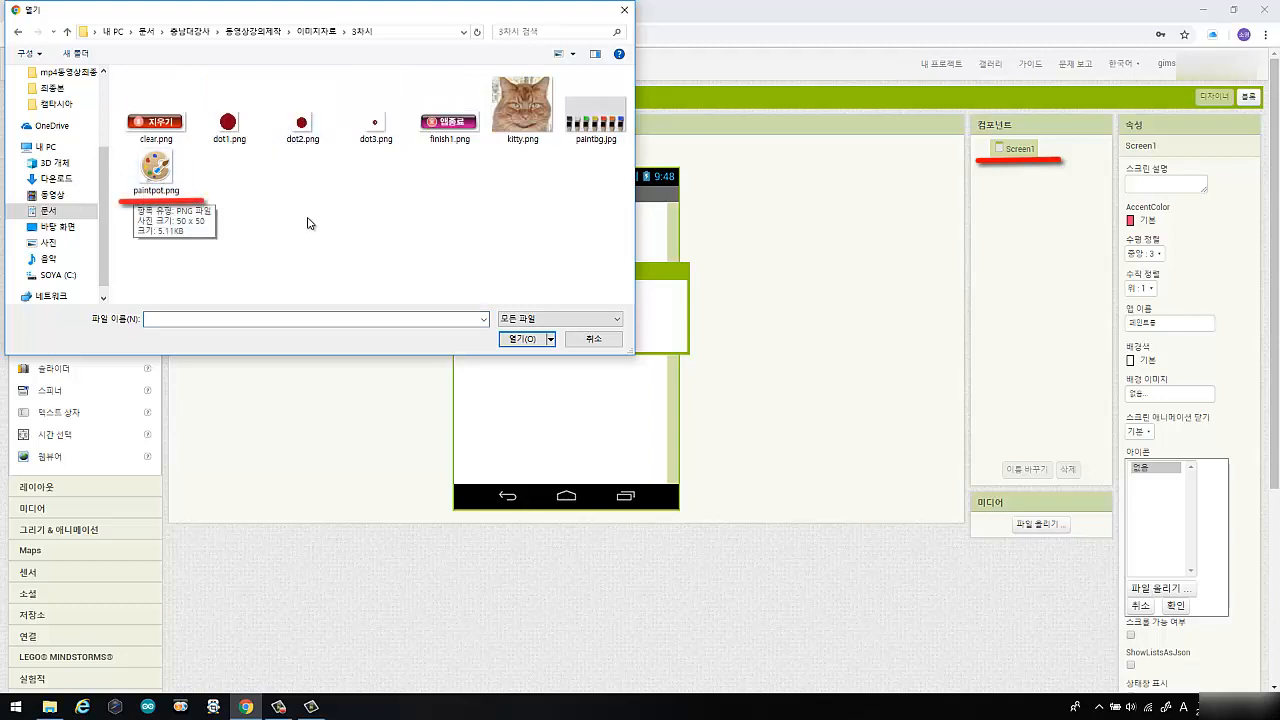
{"action": "left_click", "coordinate": [177, 186]}
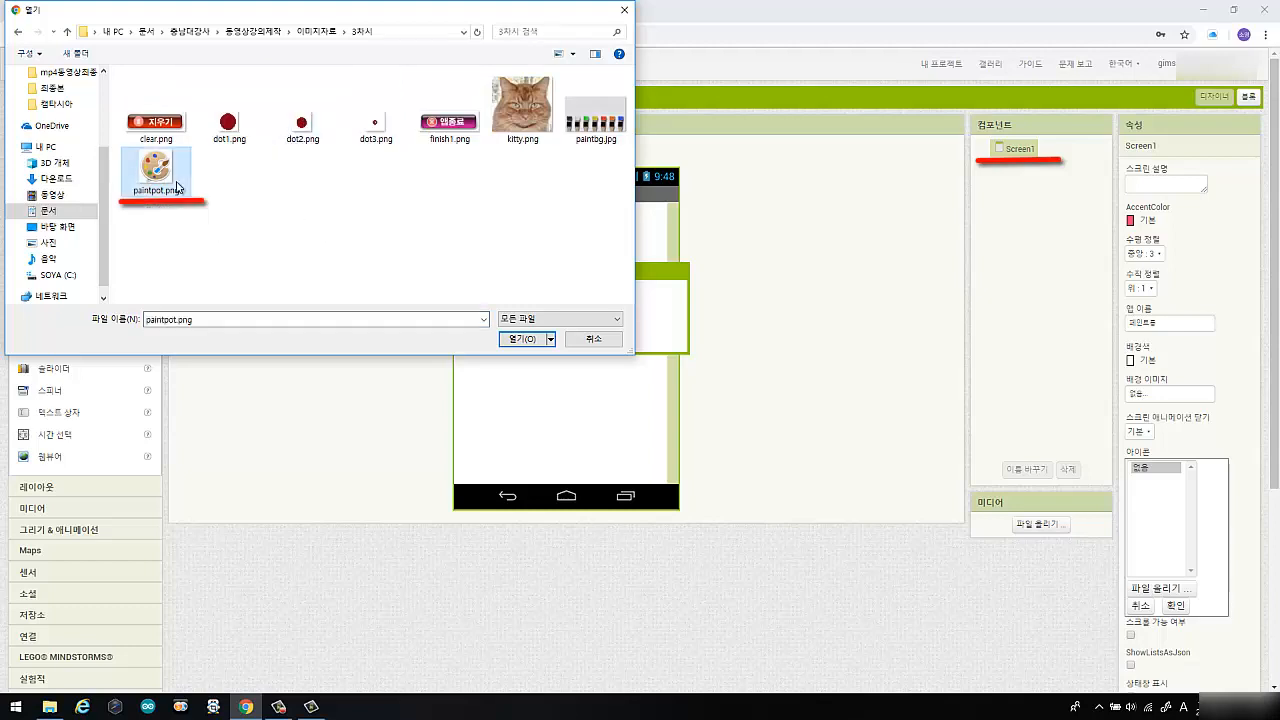
{"action": "left_click", "coordinate": [520, 343]}
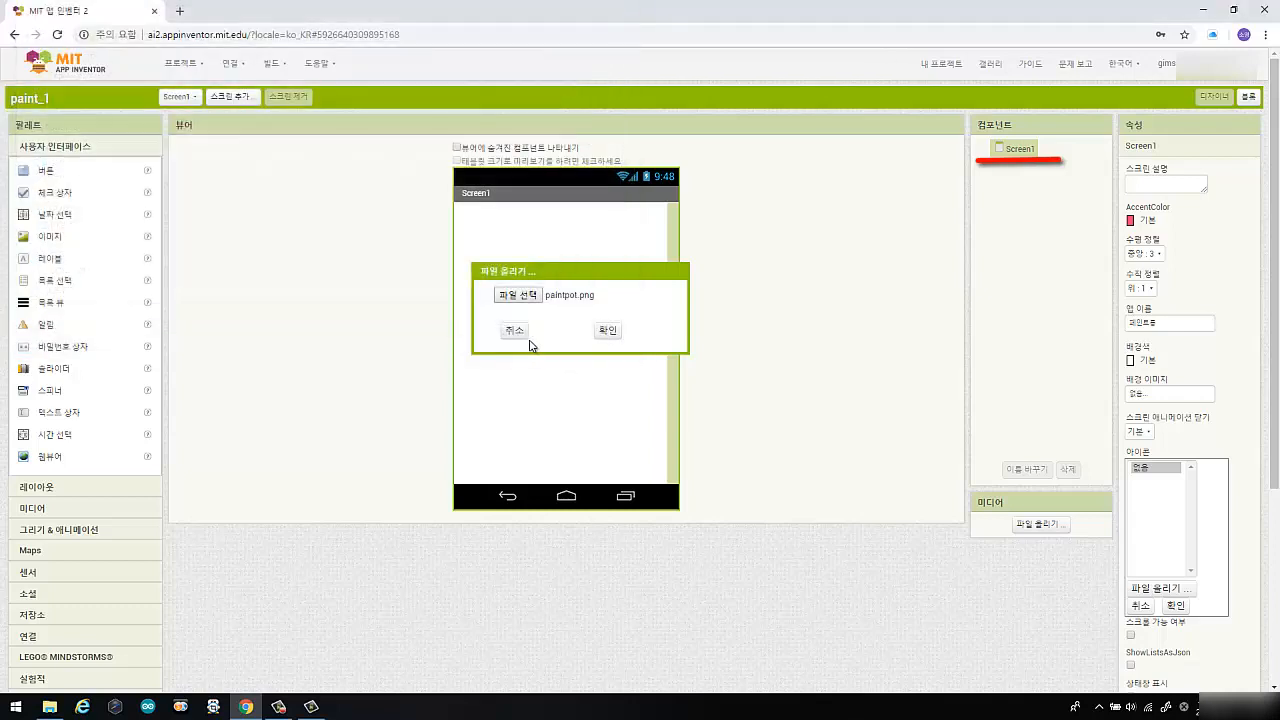
{"action": "left_click", "coordinate": [614, 338]}
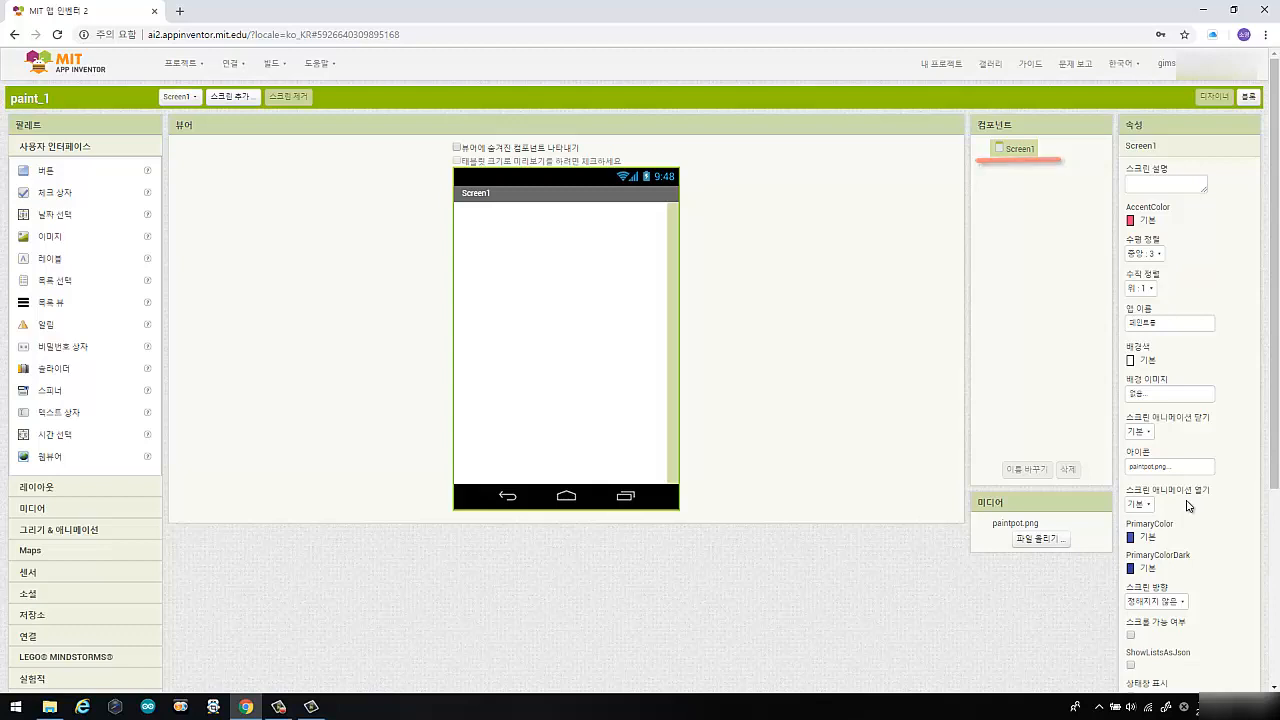
Change Screen1's title to 페인트통앱.
{"action": "scroll", "coordinate": [1187, 506], "scroll_direction": "down", "scroll_amount": 2}
{"action": "scroll", "coordinate": [1187, 506], "scroll_direction": "down", "scroll_amount": 1}
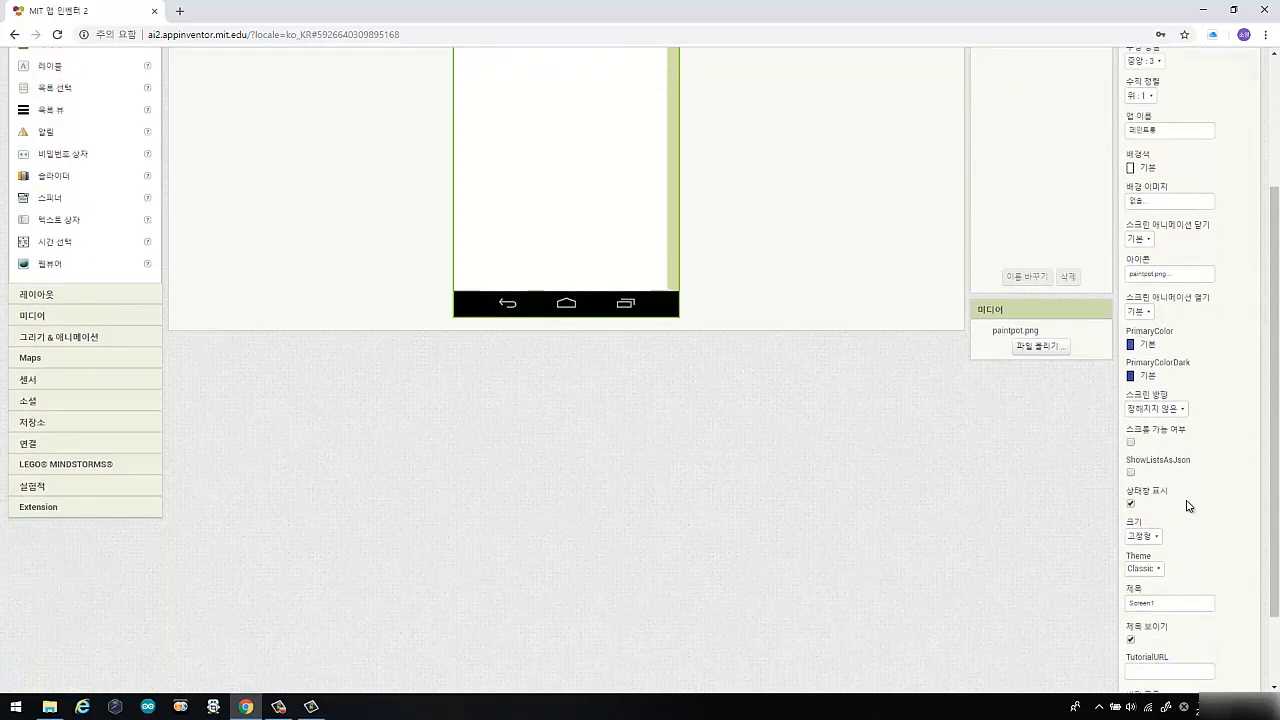
{"action": "scroll", "coordinate": [1187, 506], "scroll_direction": "down", "scroll_amount": 1}
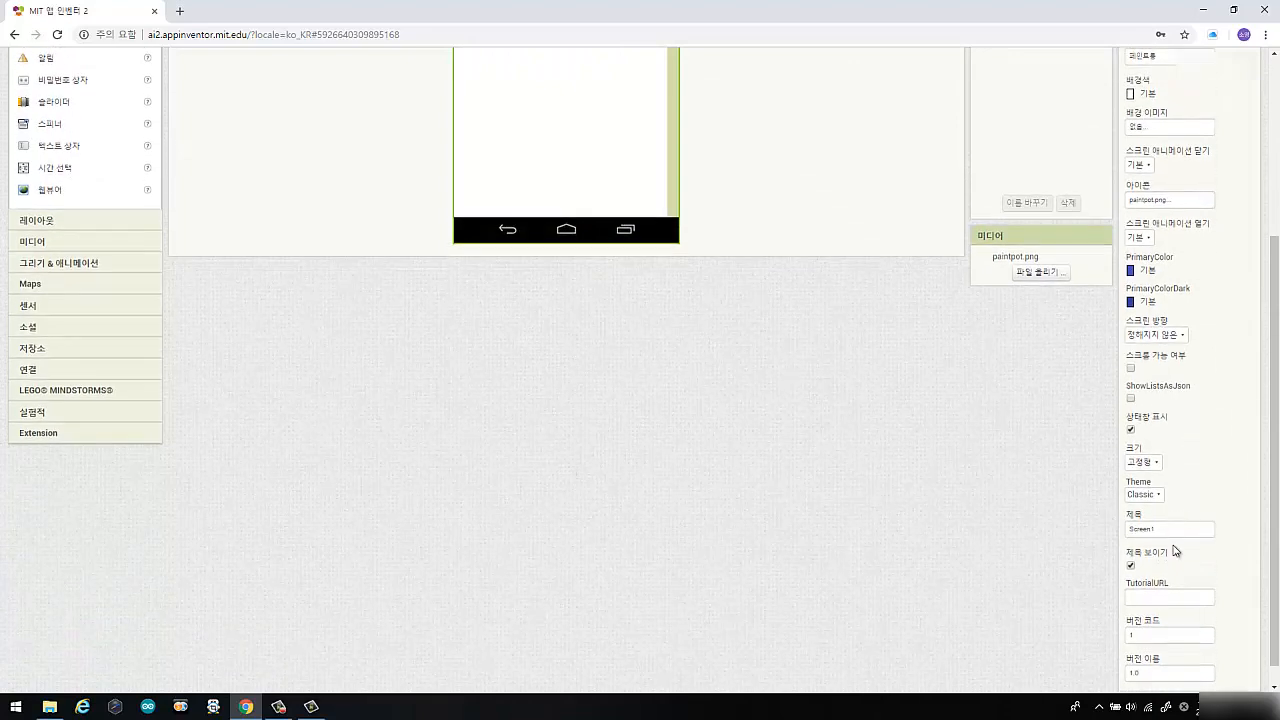
{"action": "double_click", "coordinate": [1169, 530]}
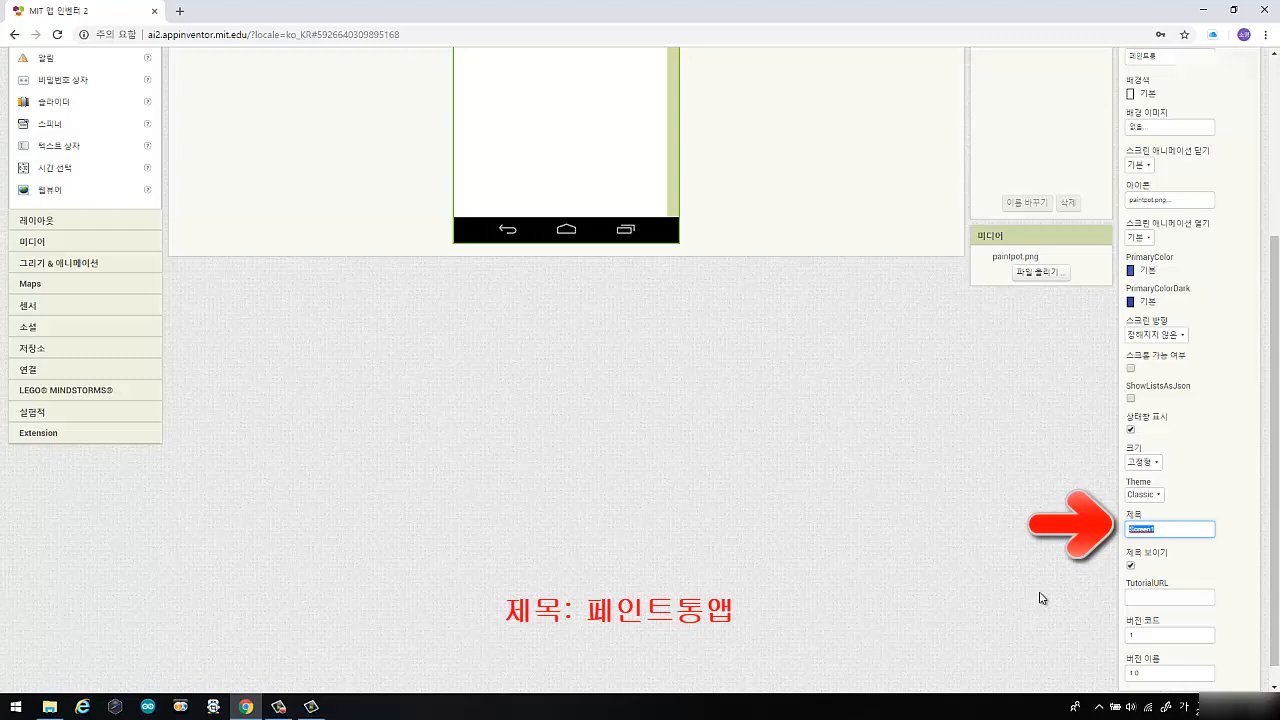
{"action": "type", "text": "페"}
{"action": "type", "text": "인트통앱"}
{"action": "left_click", "coordinate": [998, 469]}
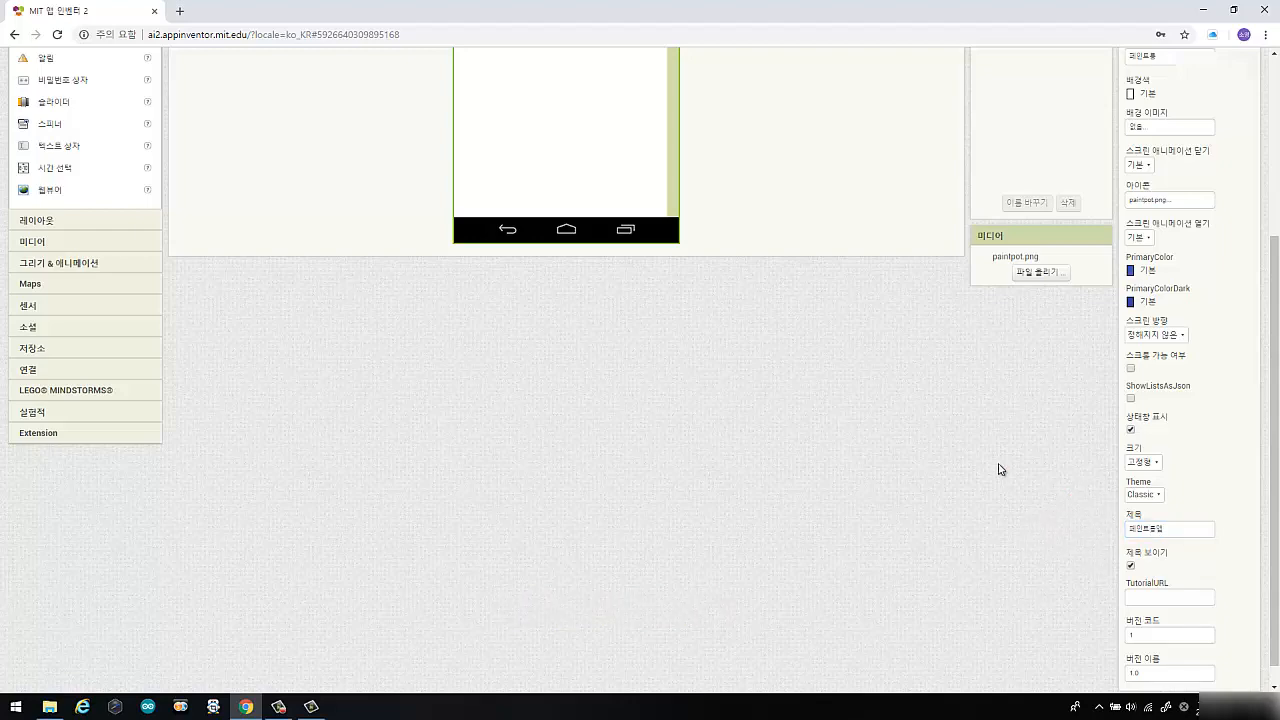
Switch back to App Inventor from the PowerPoint slide and add a 레이블 (label) component to Screen1.
{"action": "scroll", "coordinate": [998, 469], "scroll_direction": "up", "scroll_amount": 3}
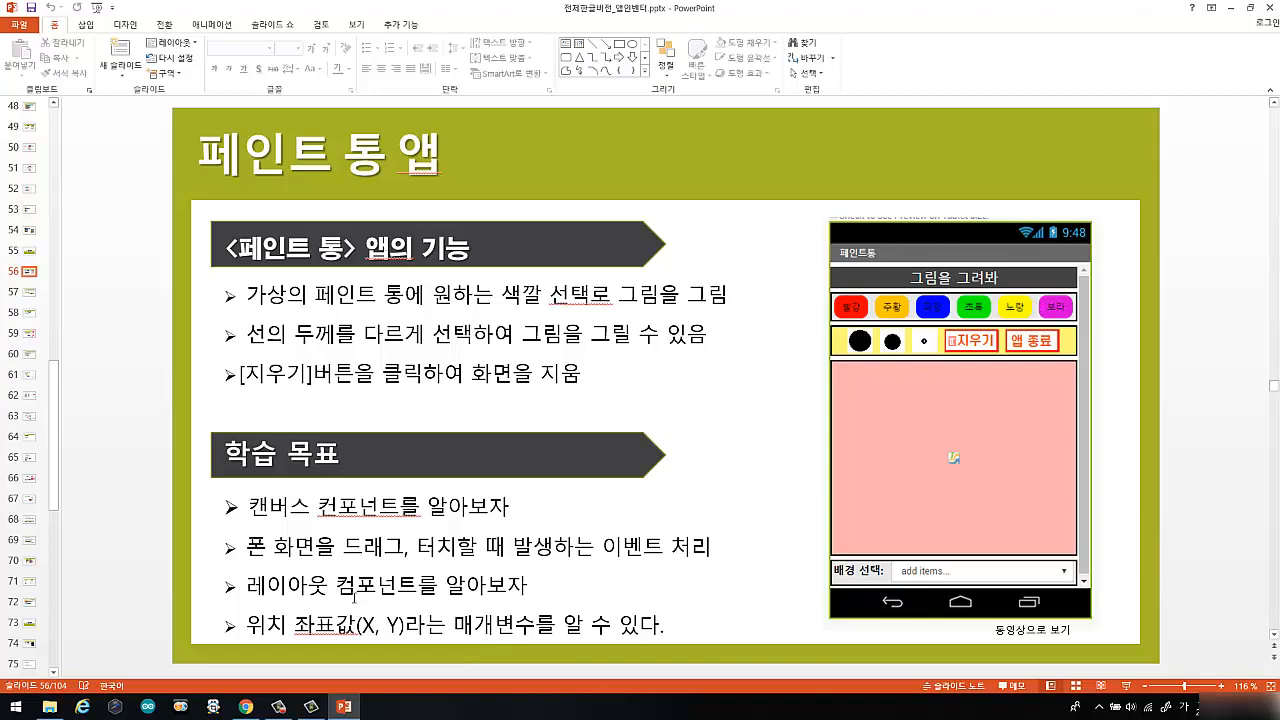
{"action": "key", "text": "alt+Tab"}
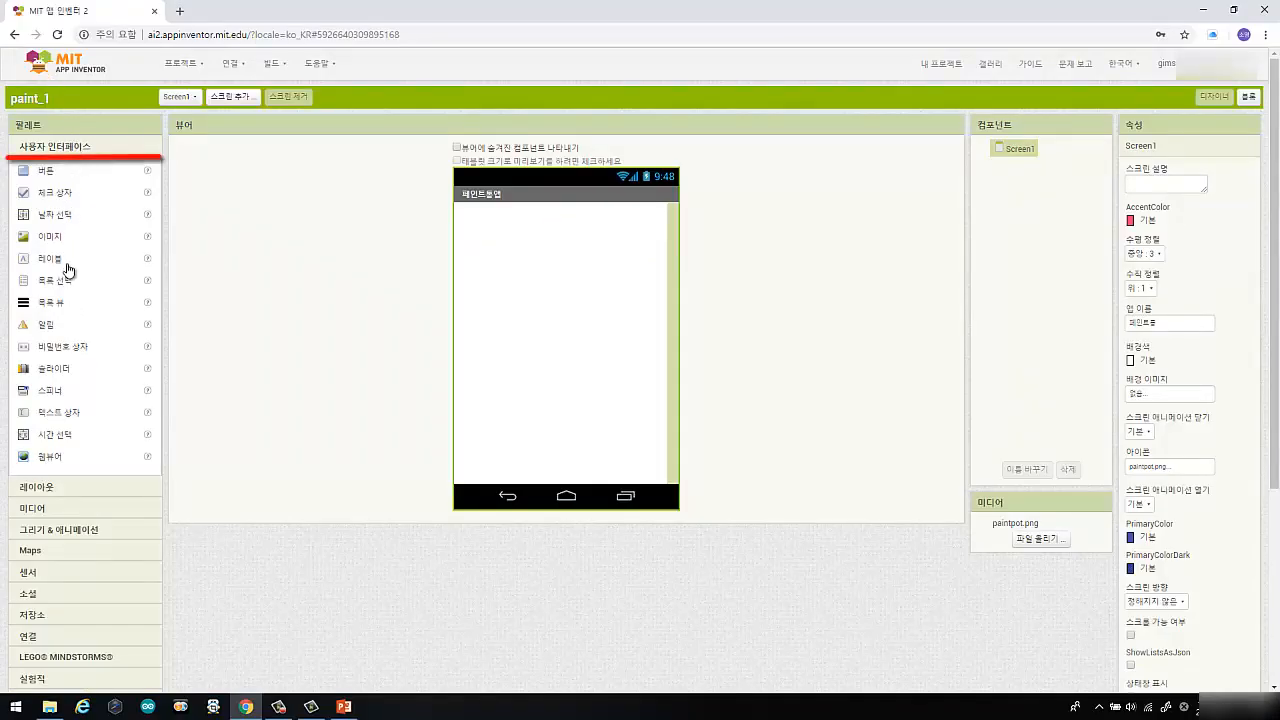
{"action": "mouse_move", "coordinate": [60, 265]}
{"action": "left_mouse_down"}
{"action": "mouse_move", "coordinate": [340, 207]}
{"action": "mouse_move", "coordinate": [531, 243]}
{"action": "left_mouse_up"}
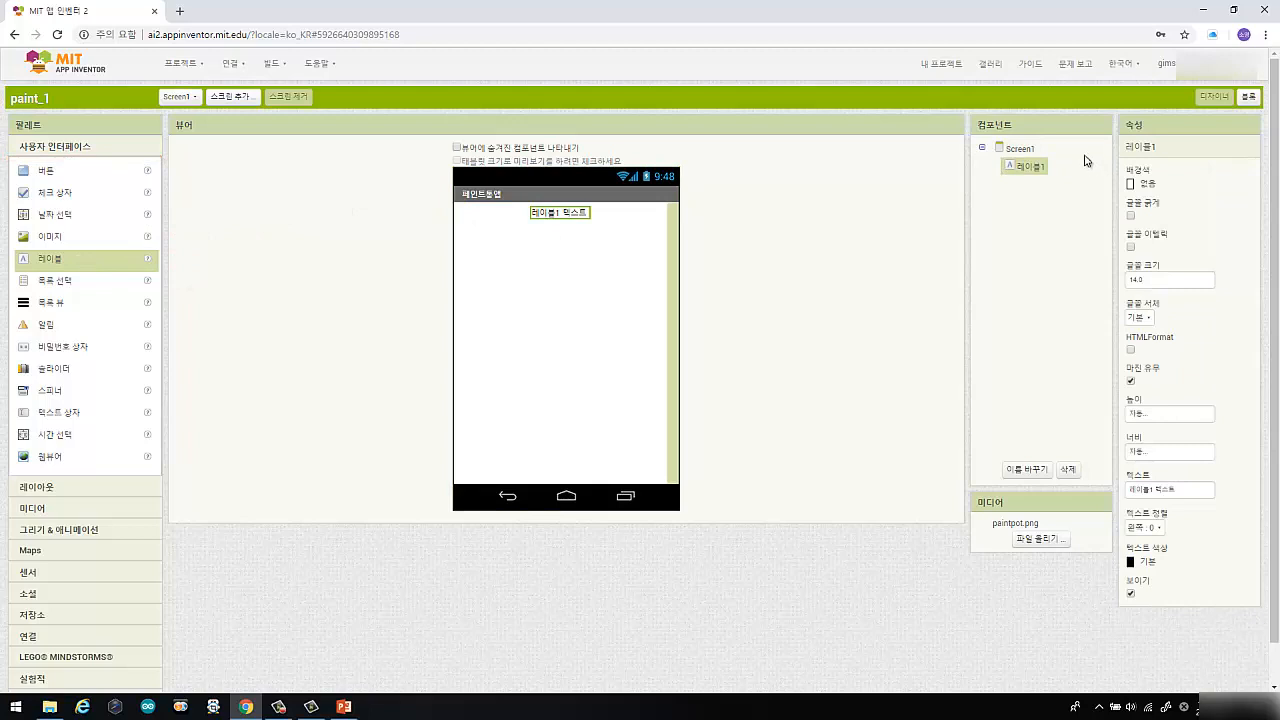
Give the label a 파랑 (blue) background and bold text with font size 20.
{"action": "left_click", "coordinate": [1137, 189]}
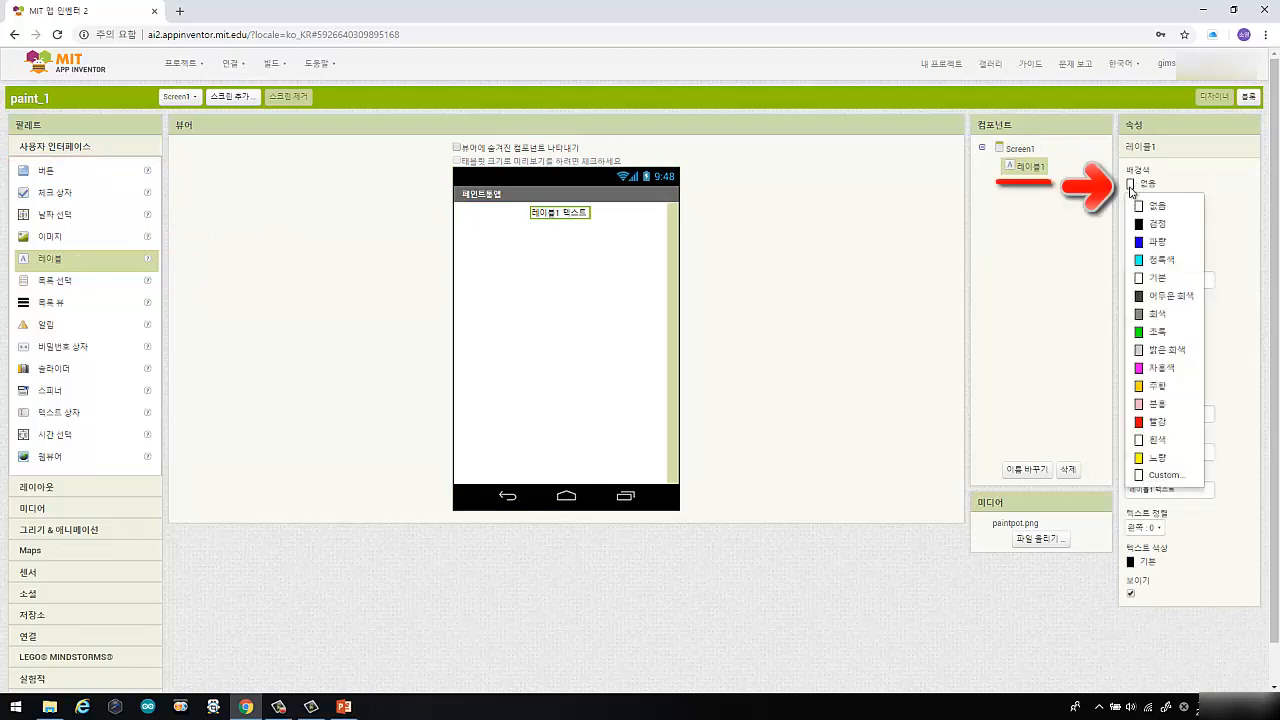
{"action": "left_click", "coordinate": [1135, 244]}
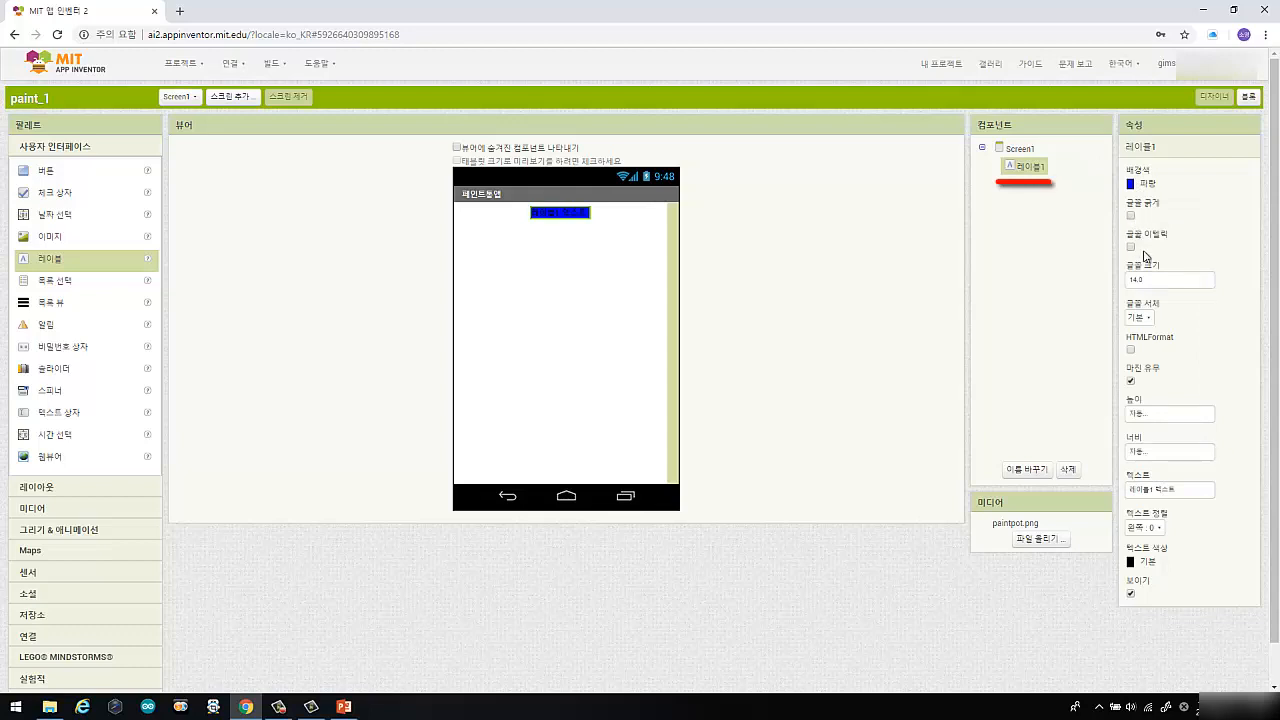
{"action": "left_click", "coordinate": [1152, 280]}
{"action": "left_click", "coordinate": [948, 311]}
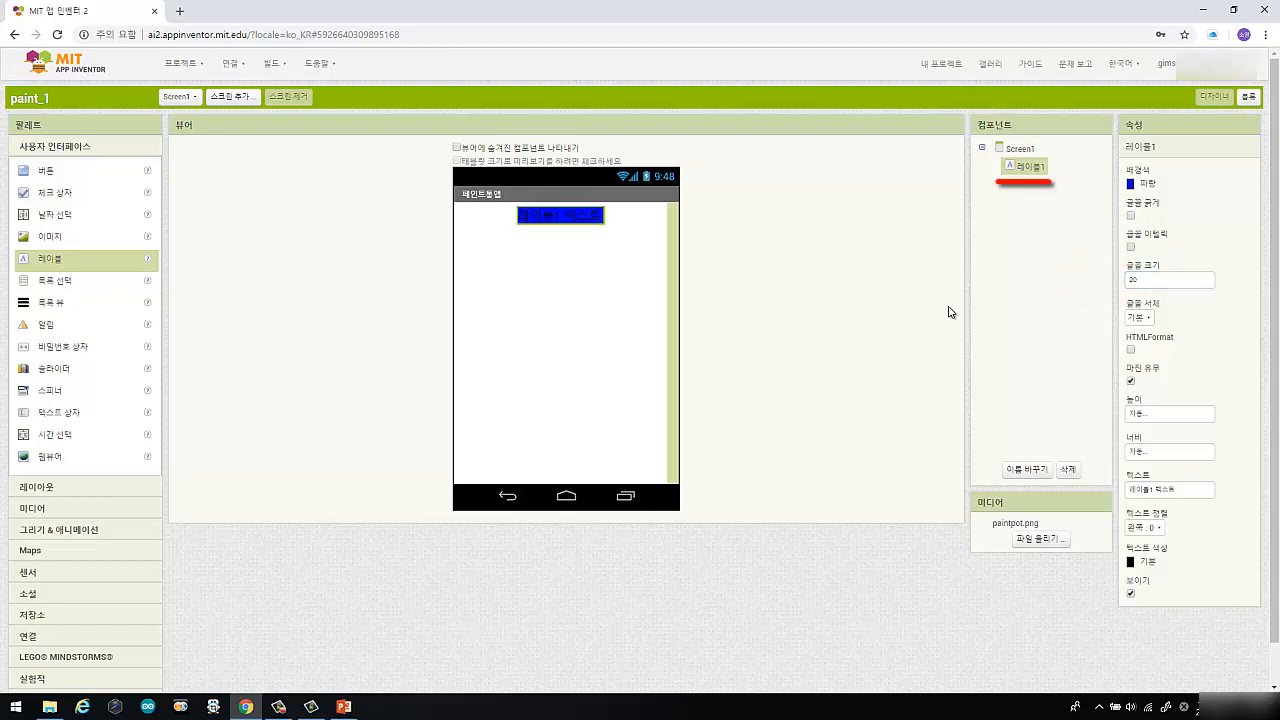
{"action": "left_click", "coordinate": [1131, 216]}
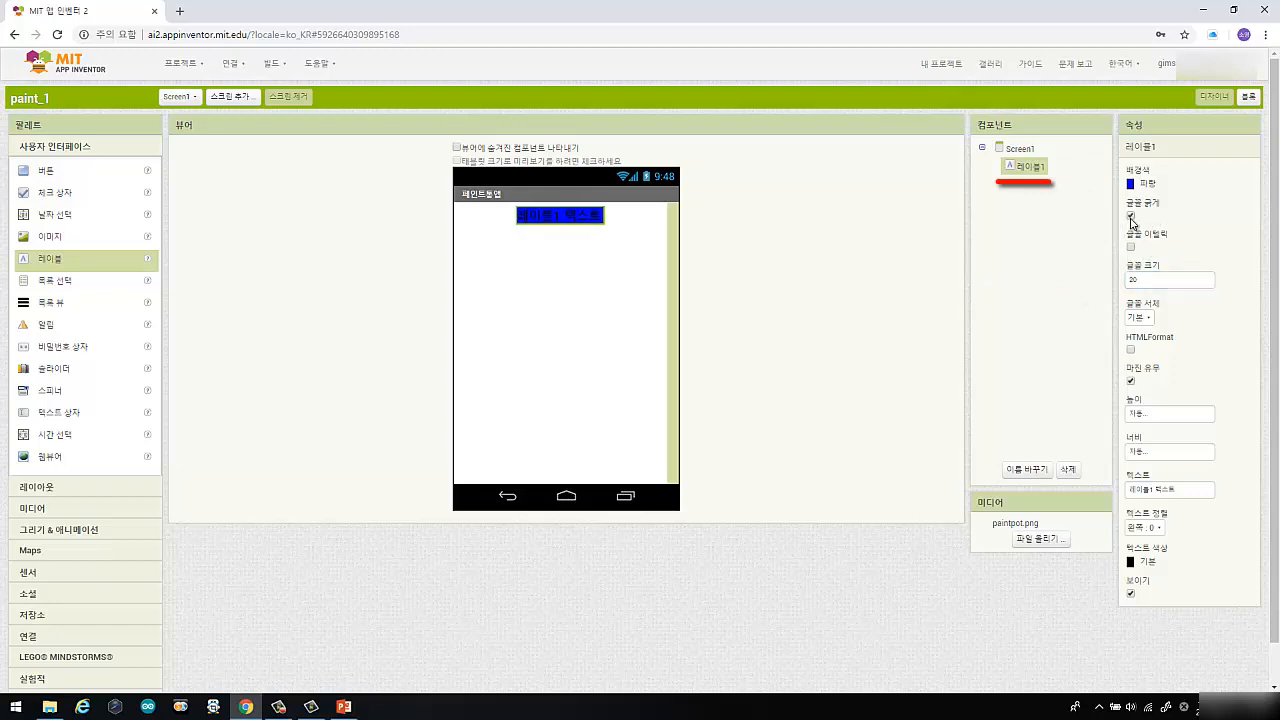
Set the label's width to 부모에 맞추기 (fill parent), leaving its height automatic.
{"action": "left_click", "coordinate": [1183, 414]}
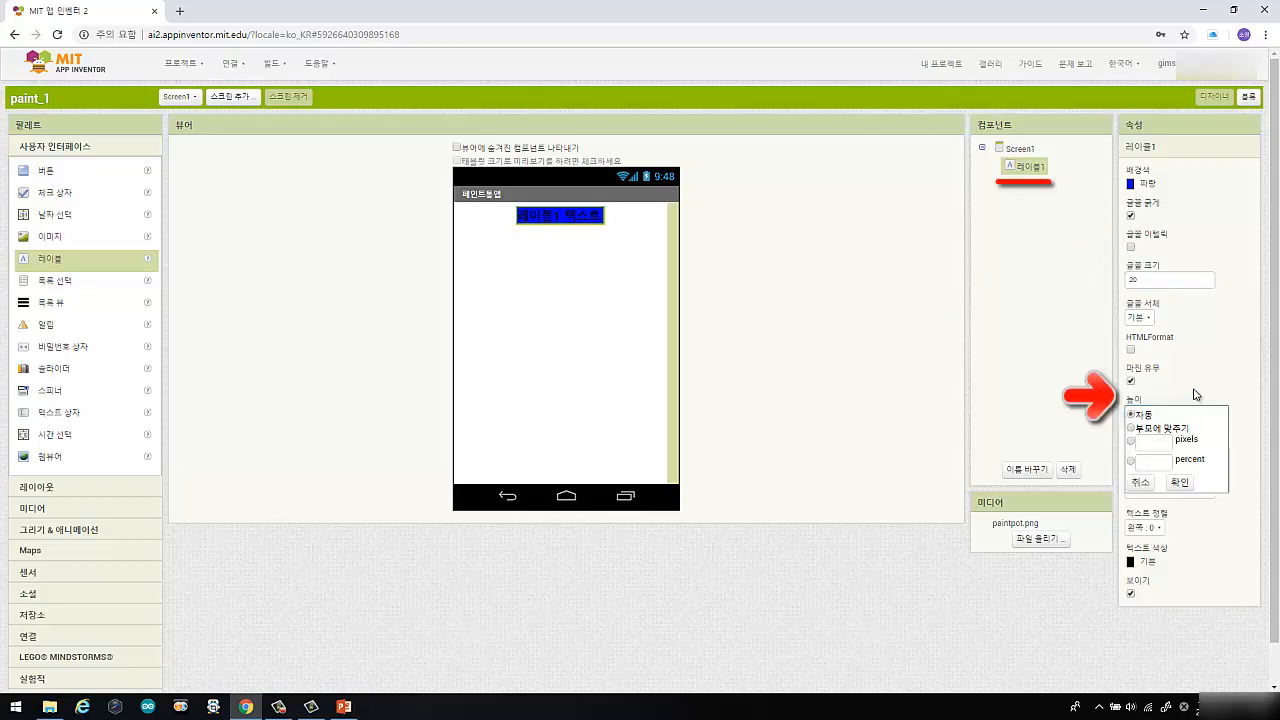
{"action": "left_click", "coordinate": [1193, 395]}
{"action": "left_click", "coordinate": [1157, 454]}
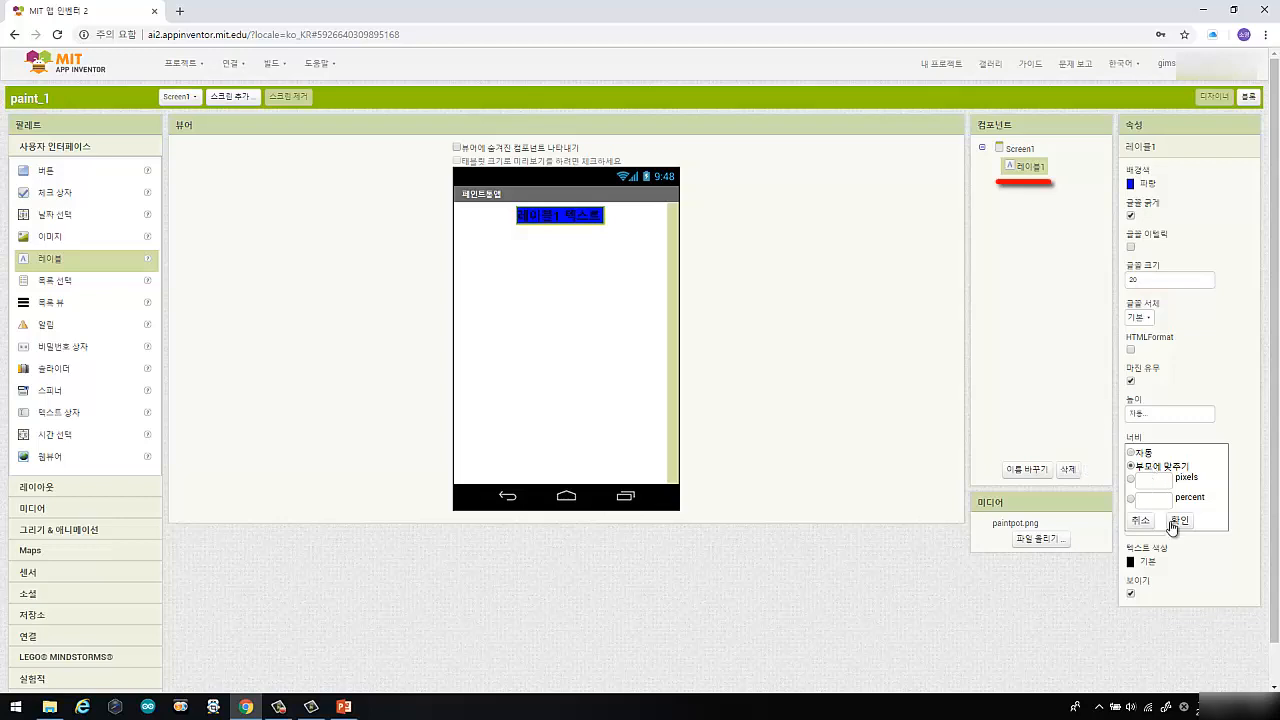
{"action": "left_click", "coordinate": [1176, 521]}
Change the label's text to 그림을 그려봐.
{"action": "left_click", "coordinate": [1190, 491]}
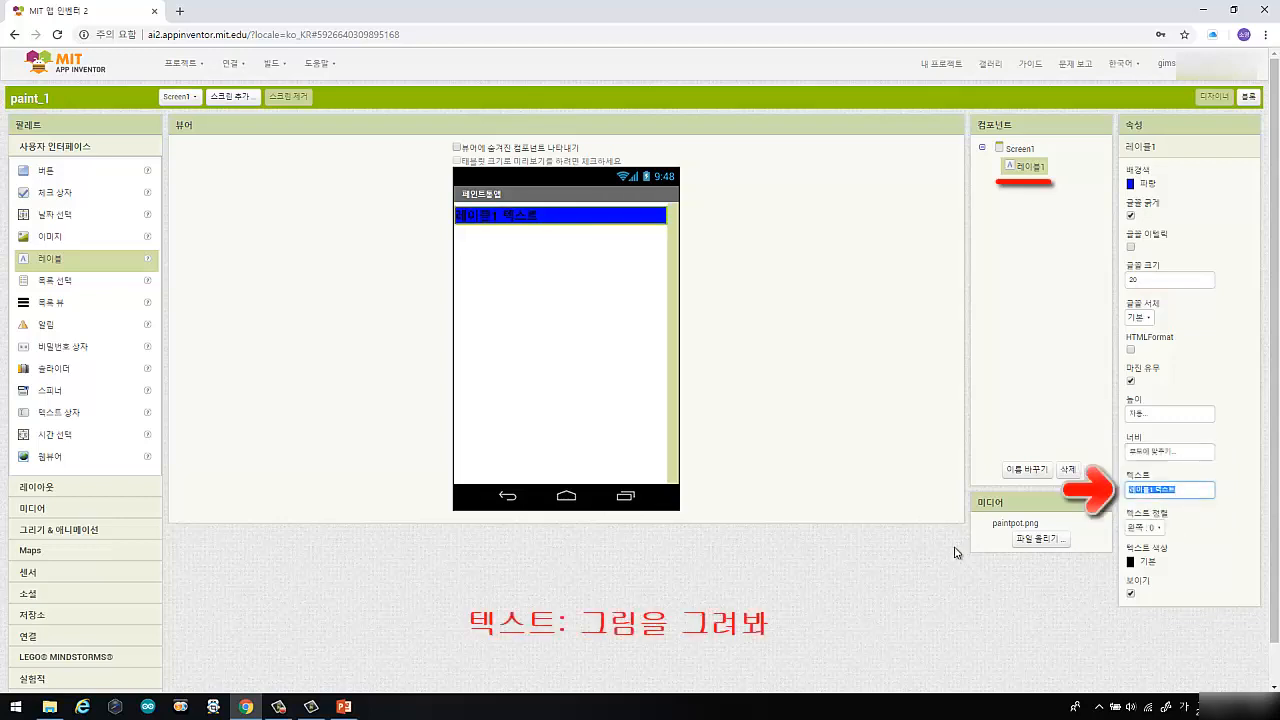
{"action": "type", "text": "ㄱ"}
{"action": "left_click", "coordinate": [1177, 544]}
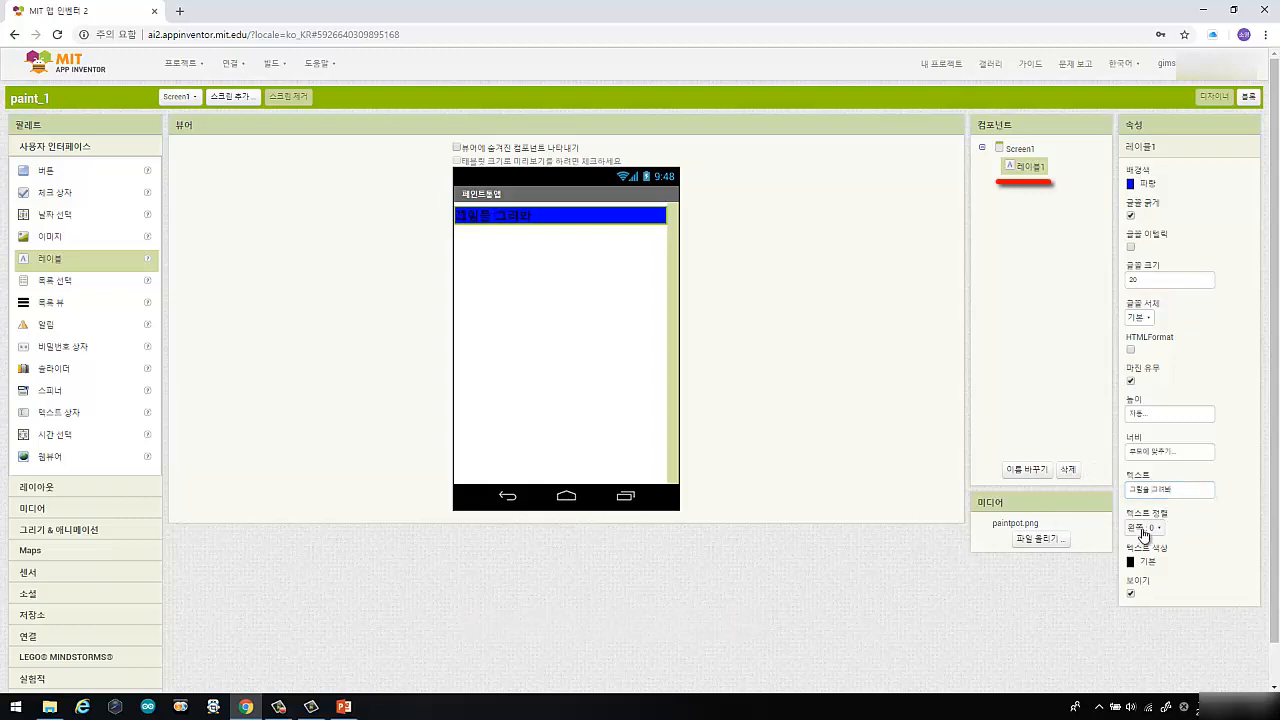
Set the label's text alignment to 가운데 (center) and its text color to 흰색 (white).
{"action": "left_click", "coordinate": [1144, 535]}
{"action": "left_click", "coordinate": [1151, 569]}
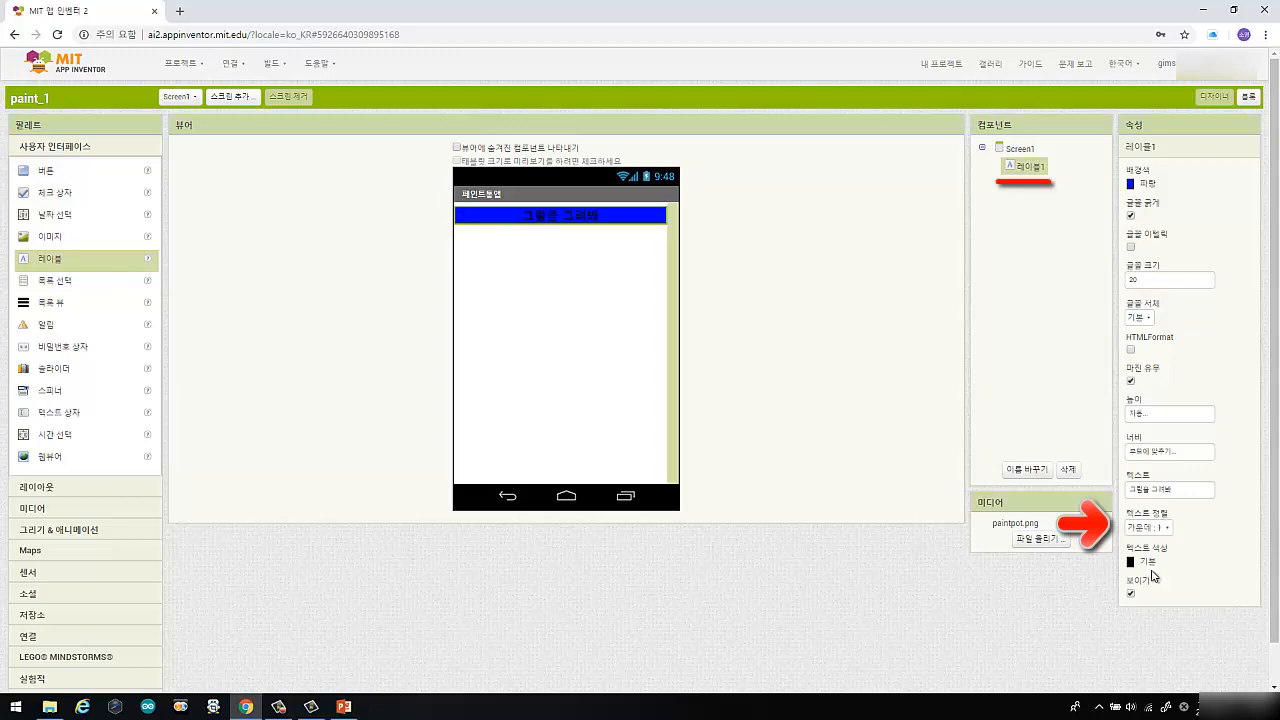
{"action": "left_click", "coordinate": [1148, 563]}
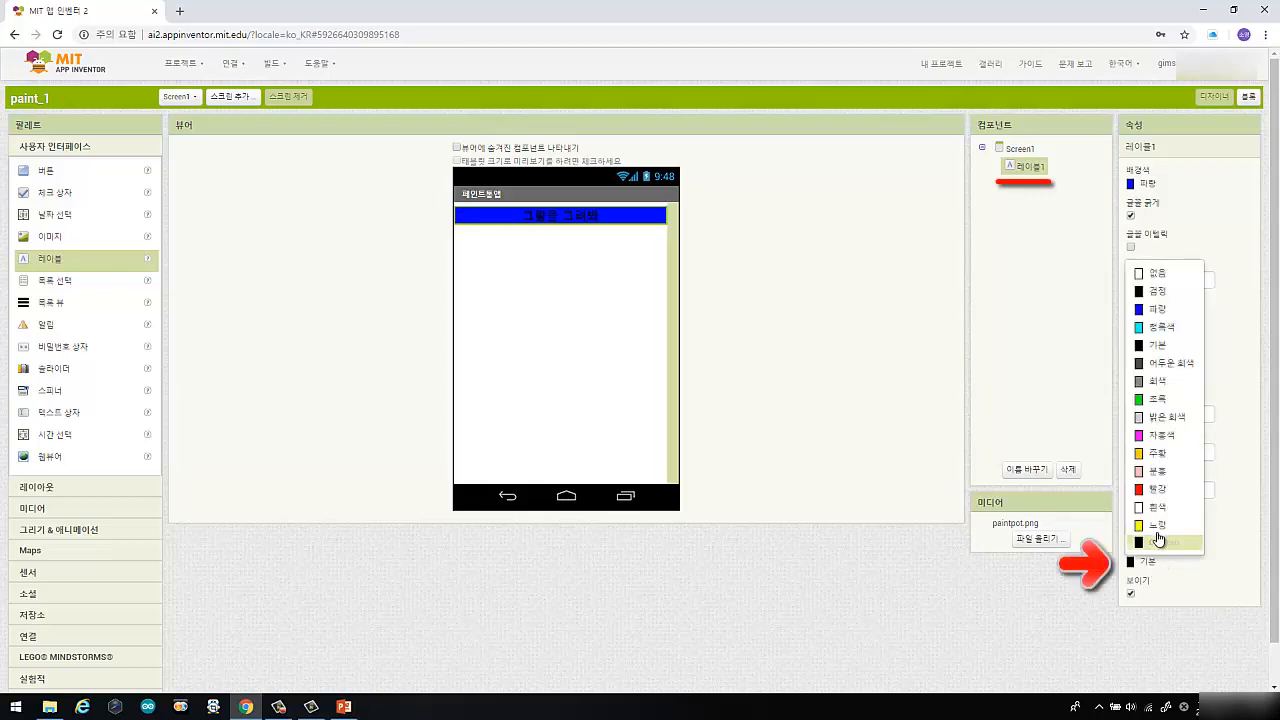
{"action": "left_click", "coordinate": [1165, 510]}
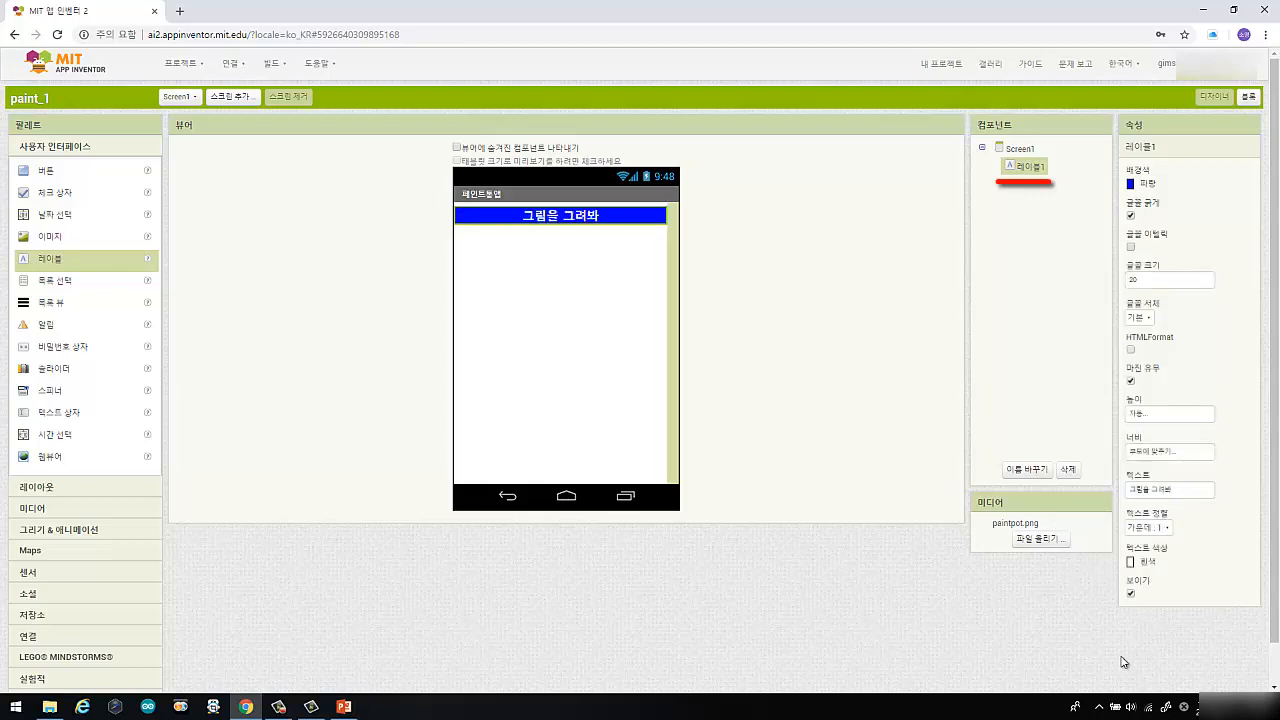
Set the header label's font size to 25.
{"action": "left_click", "coordinate": [1187, 279]}
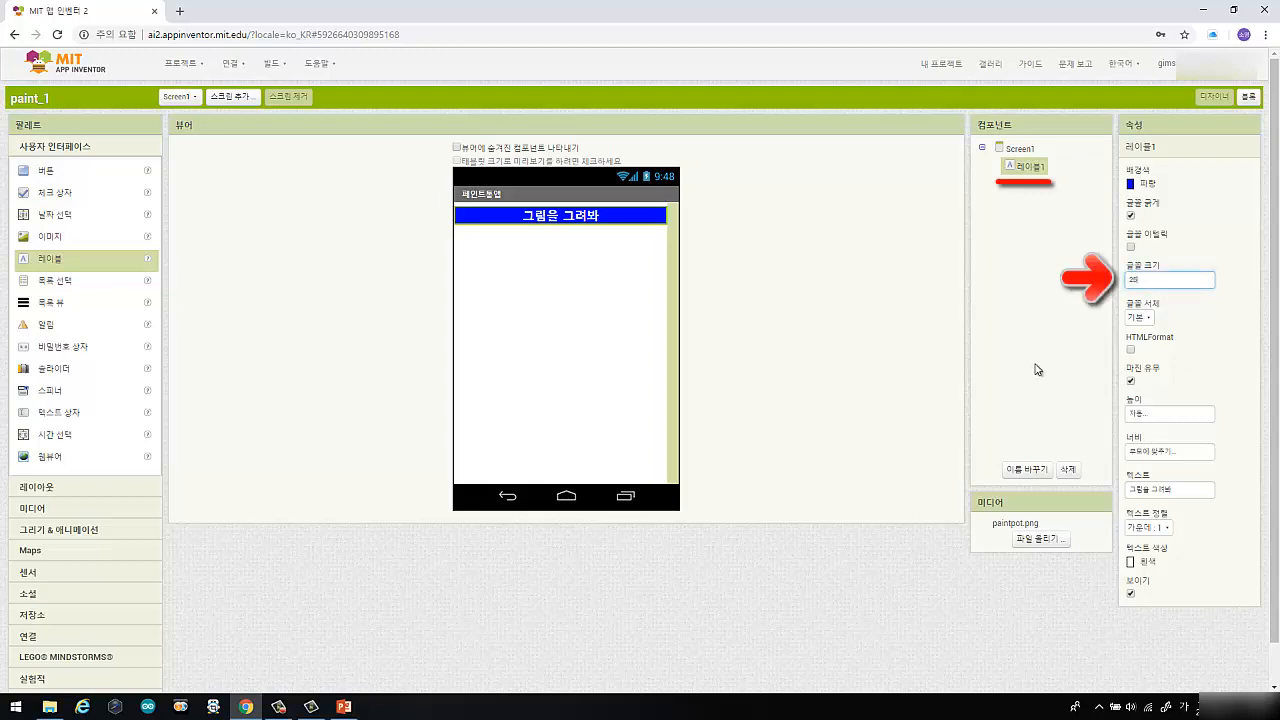
{"action": "type", "text": "25"}
{"action": "key", "text": "Return"}
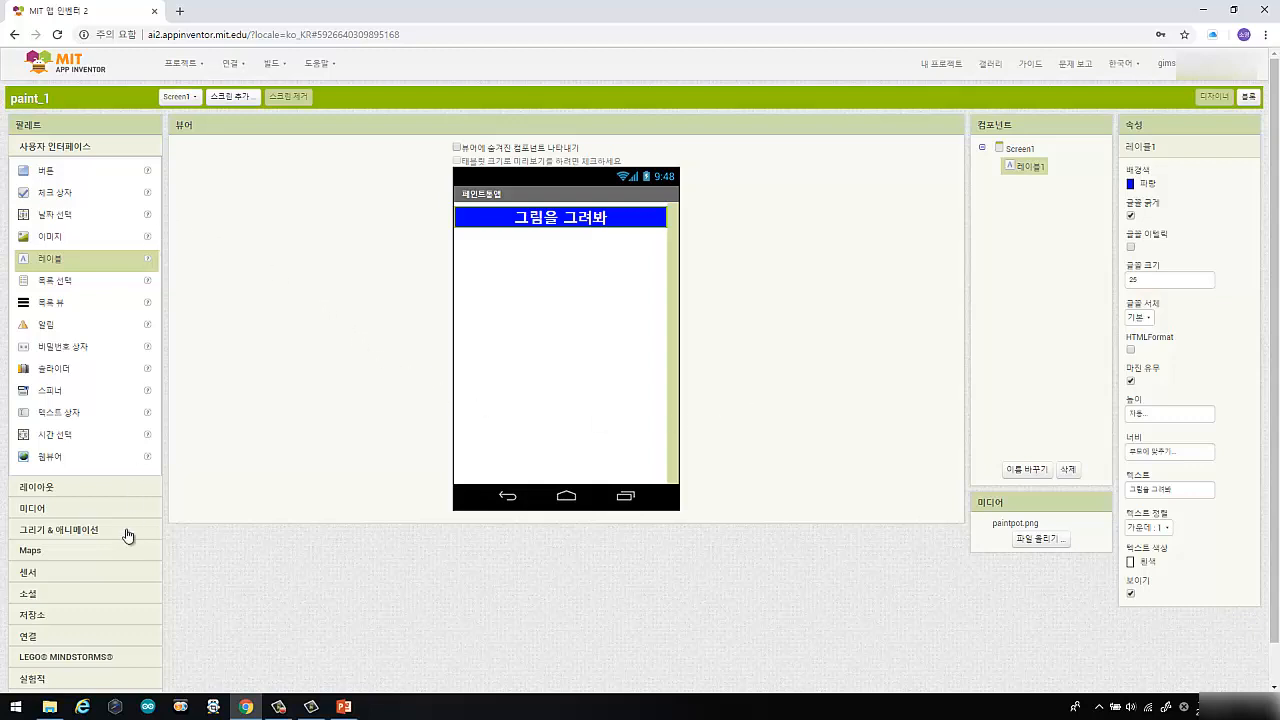
Add a 수평배치 (horizontal arrangement) below the header label and set its horizontal alignment to 중앙 (center).
{"action": "left_click", "coordinate": [66, 490]}
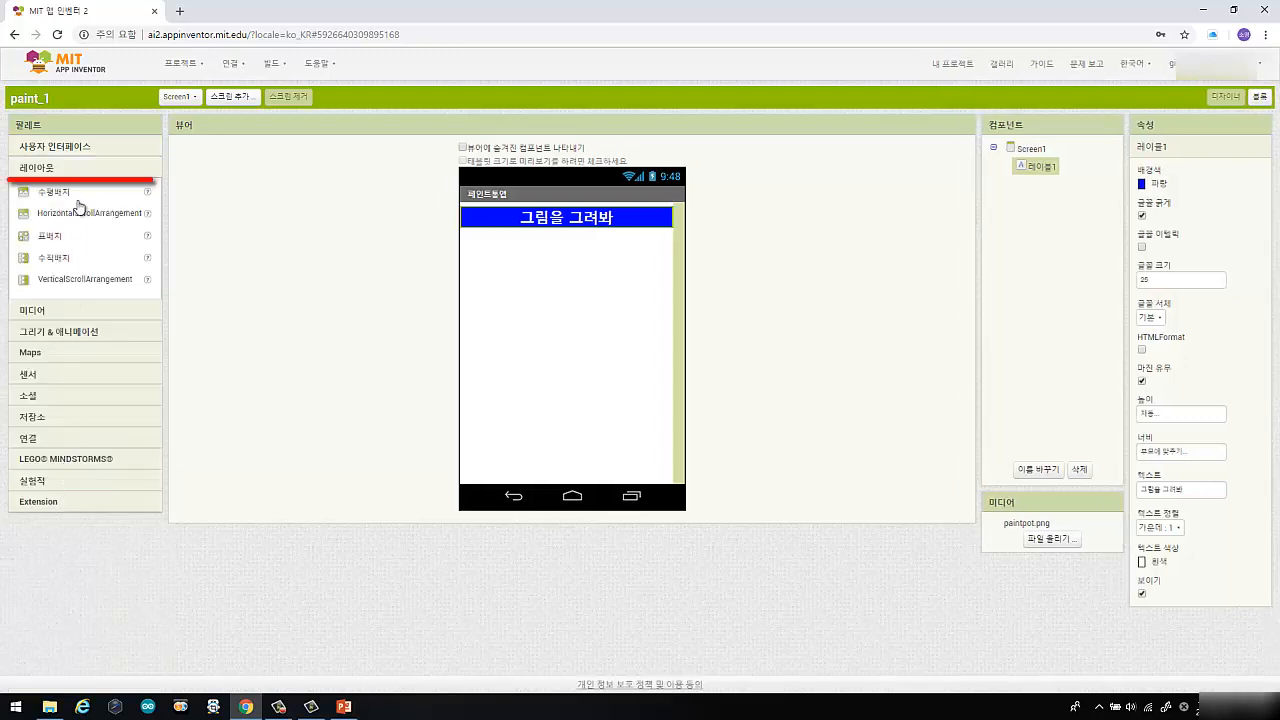
{"action": "left_click_drag", "start_coordinate": [66, 195], "coordinate": [510, 265]}
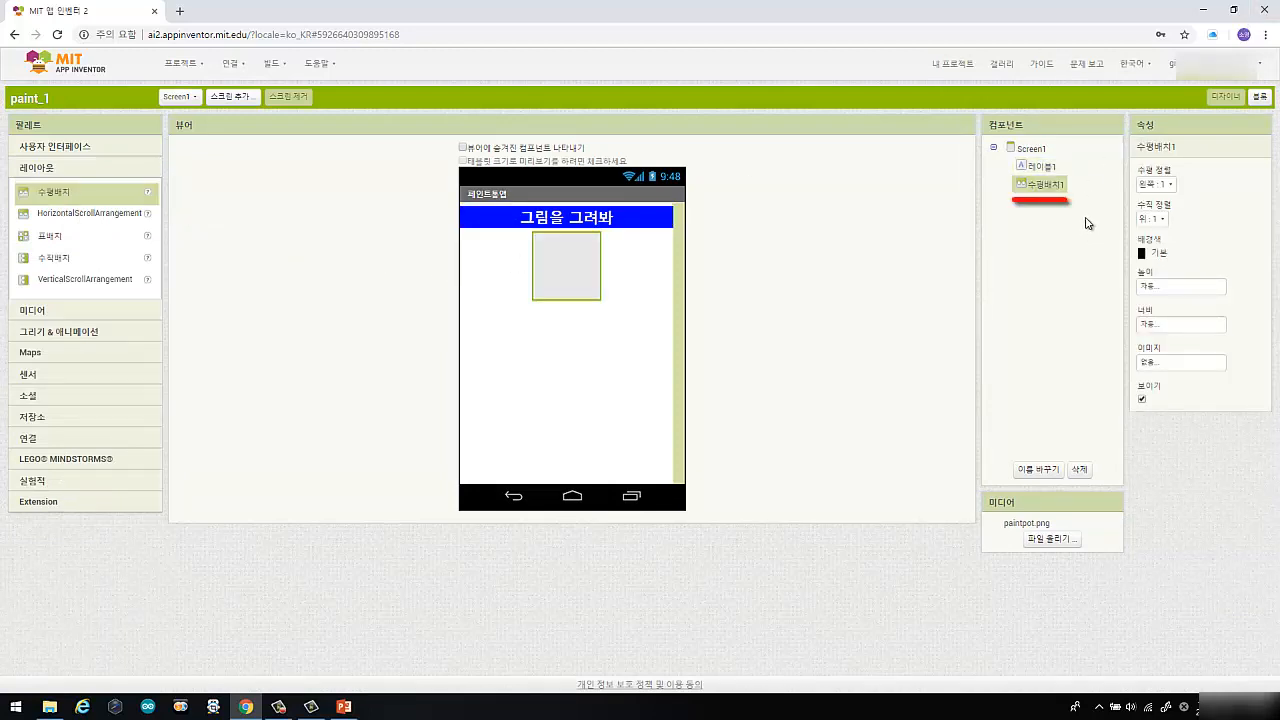
{"action": "left_click", "coordinate": [1163, 188]}
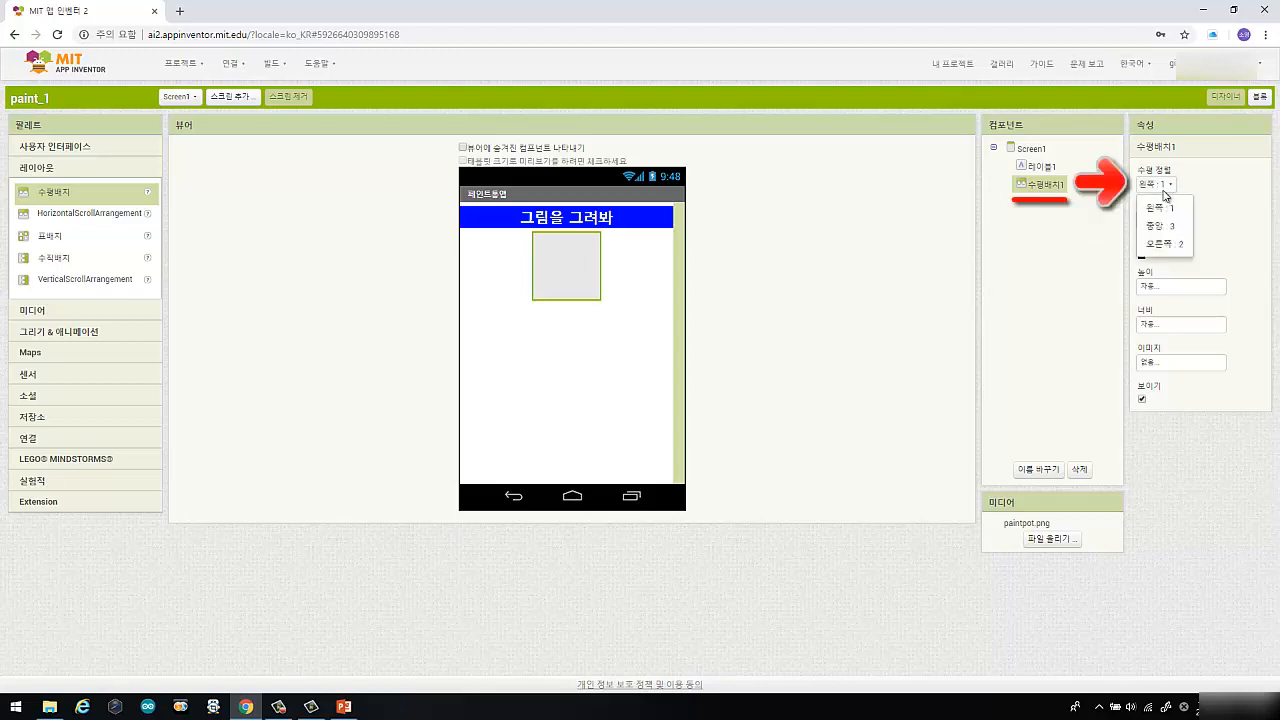
{"action": "left_click", "coordinate": [1158, 226]}
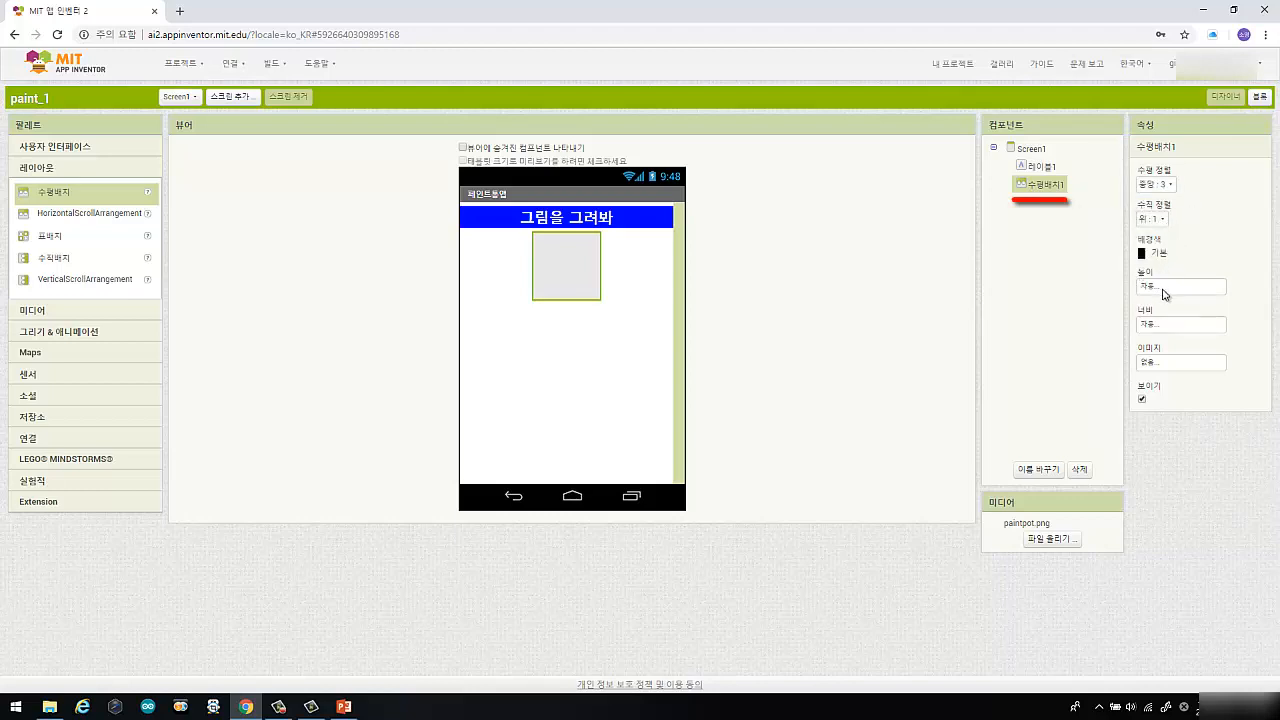
Set the horizontal arrangement's width to 부모에 맞추기 (fill parent).
{"action": "left_click", "coordinate": [1168, 325]}
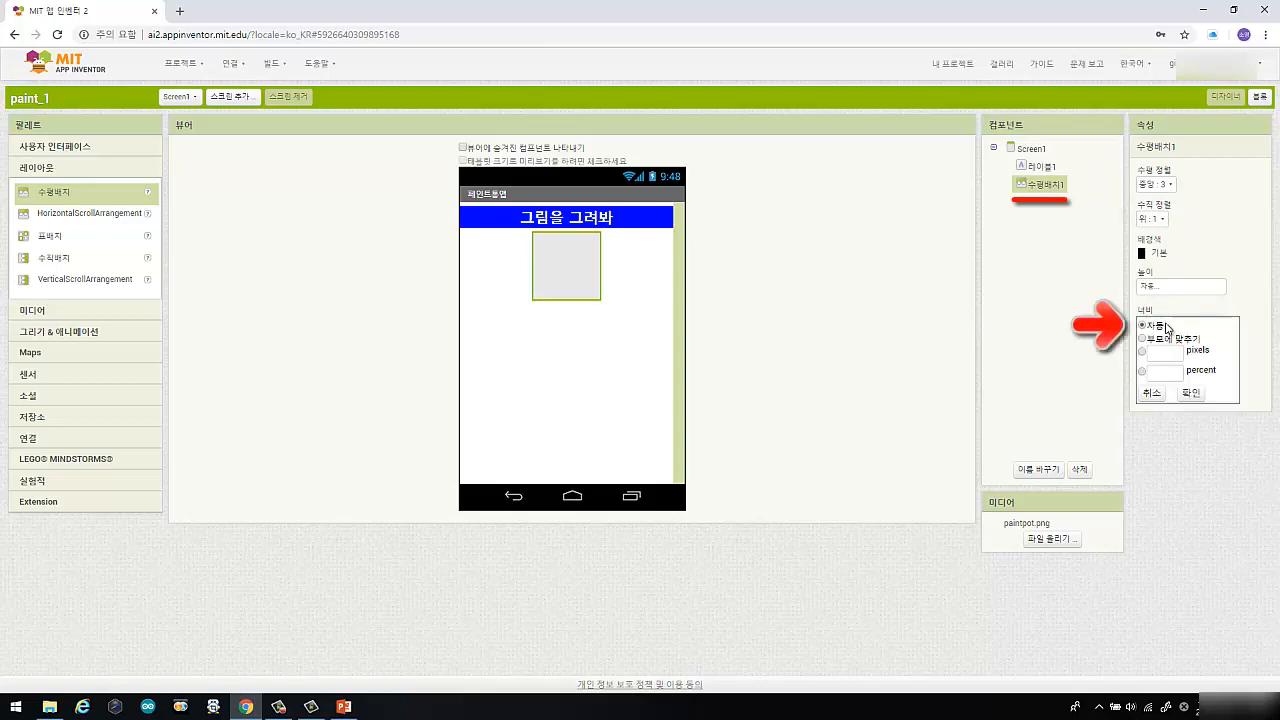
{"action": "left_click", "coordinate": [1170, 339]}
{"action": "left_click", "coordinate": [1191, 394]}
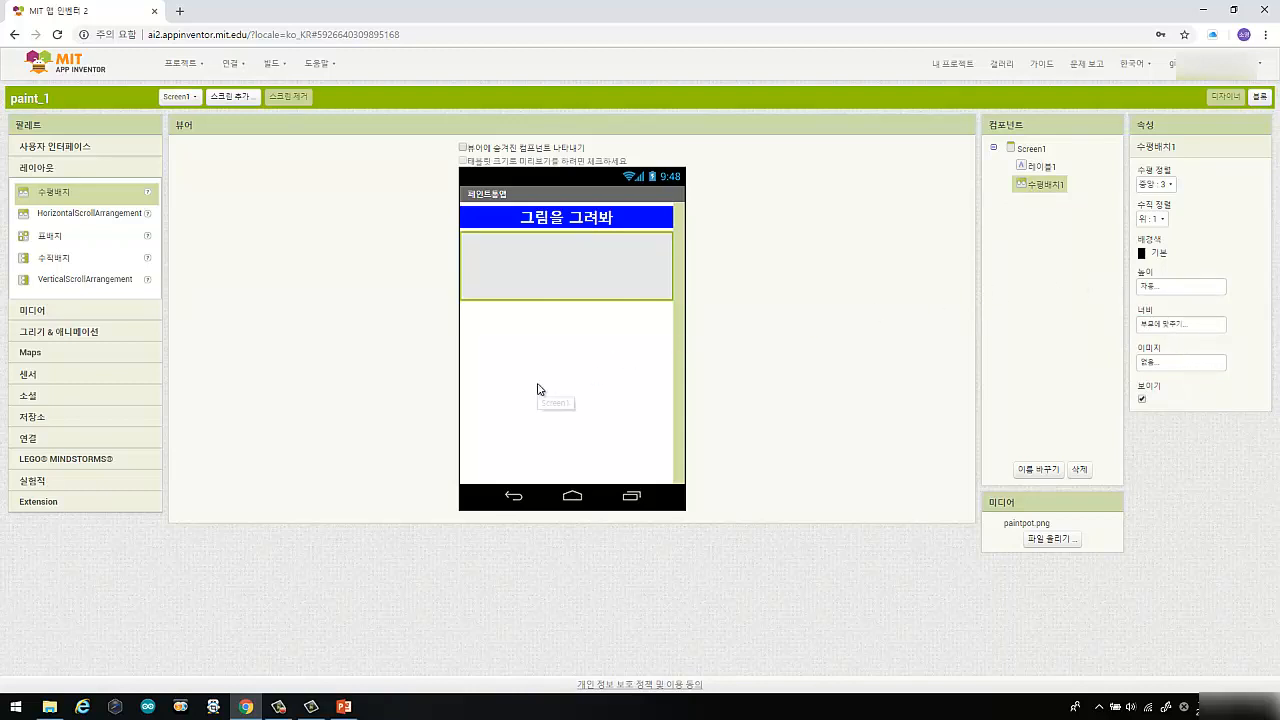
Rename the header label component as 레이블_안내.
{"action": "left_click", "coordinate": [1042, 166]}
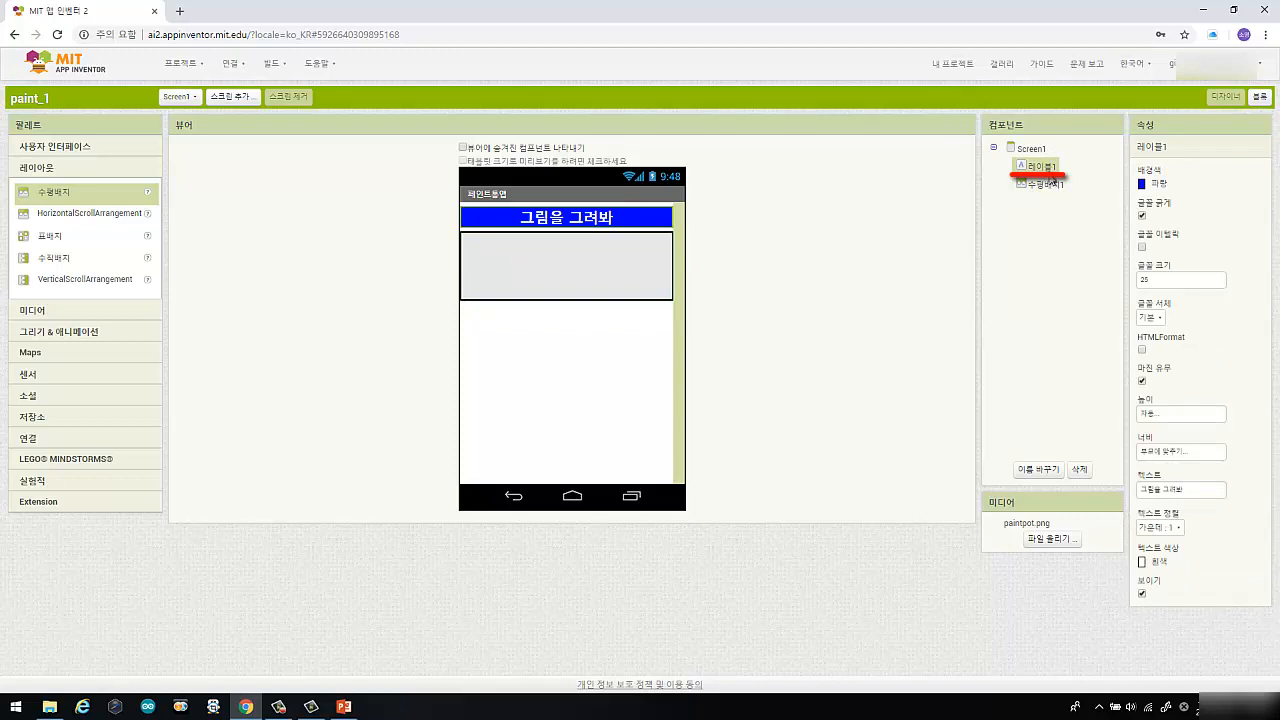
{"action": "left_click", "coordinate": [1032, 476]}
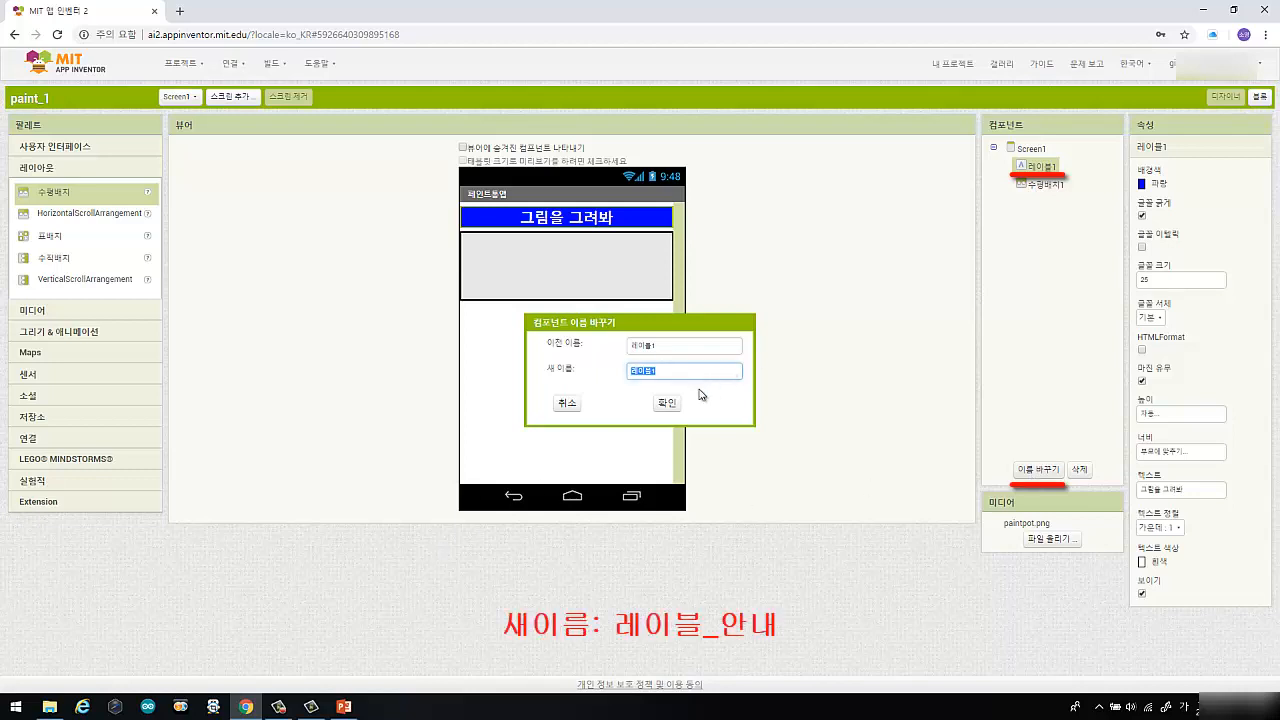
{"action": "left_click", "coordinate": [703, 370]}
{"action": "type", "text": "_안내"}
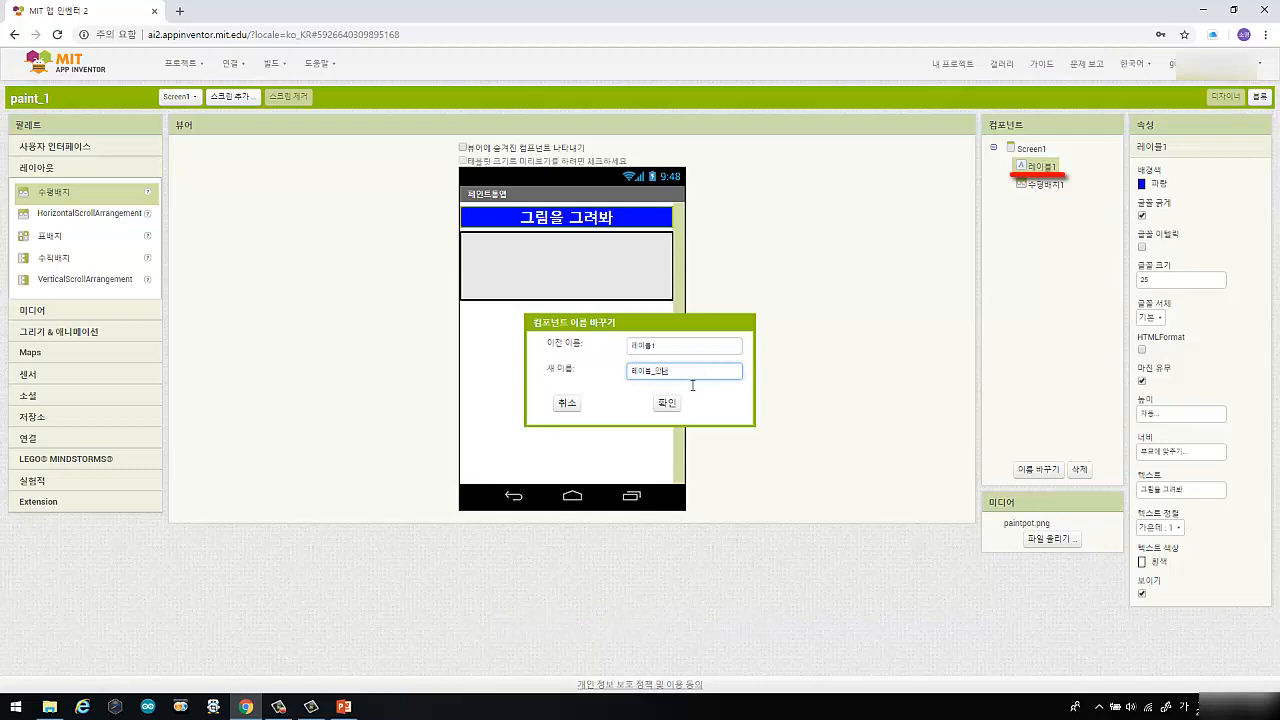
{"action": "left_click", "coordinate": [666, 405]}
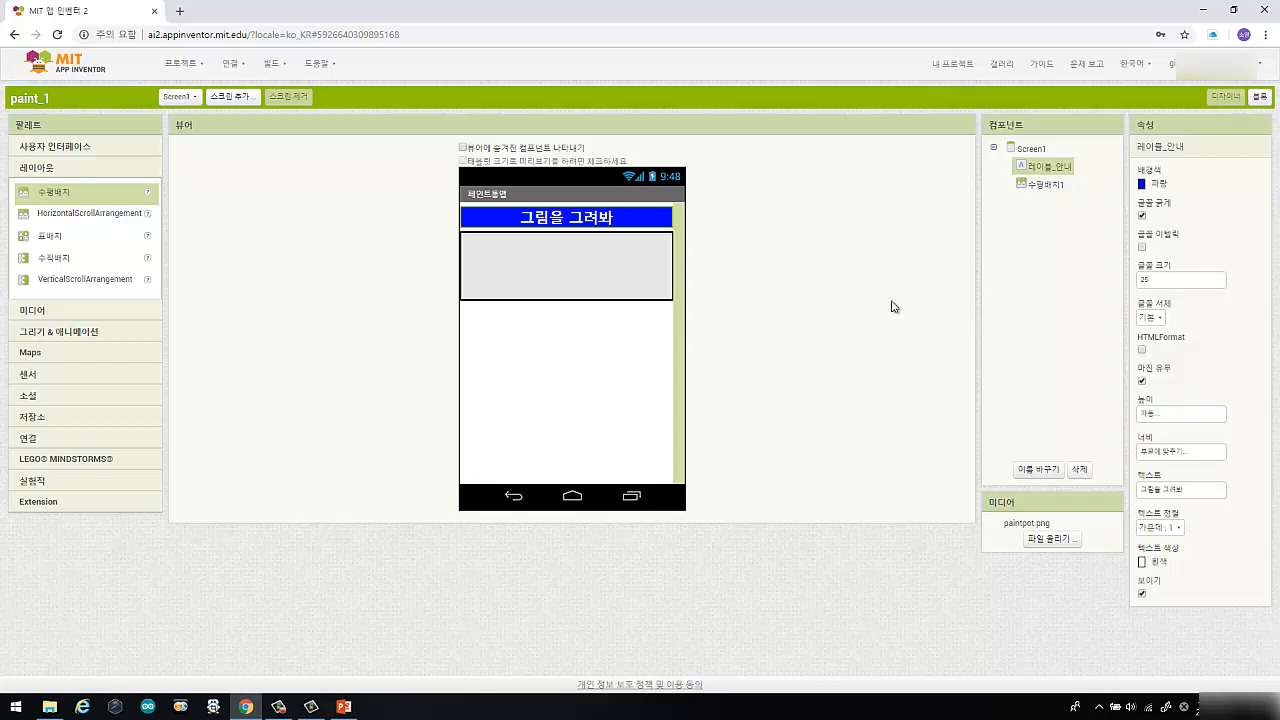
Place three 버튼 (button) components side by side inside the horizontal arrangement.
{"action": "left_click", "coordinate": [1056, 186]}
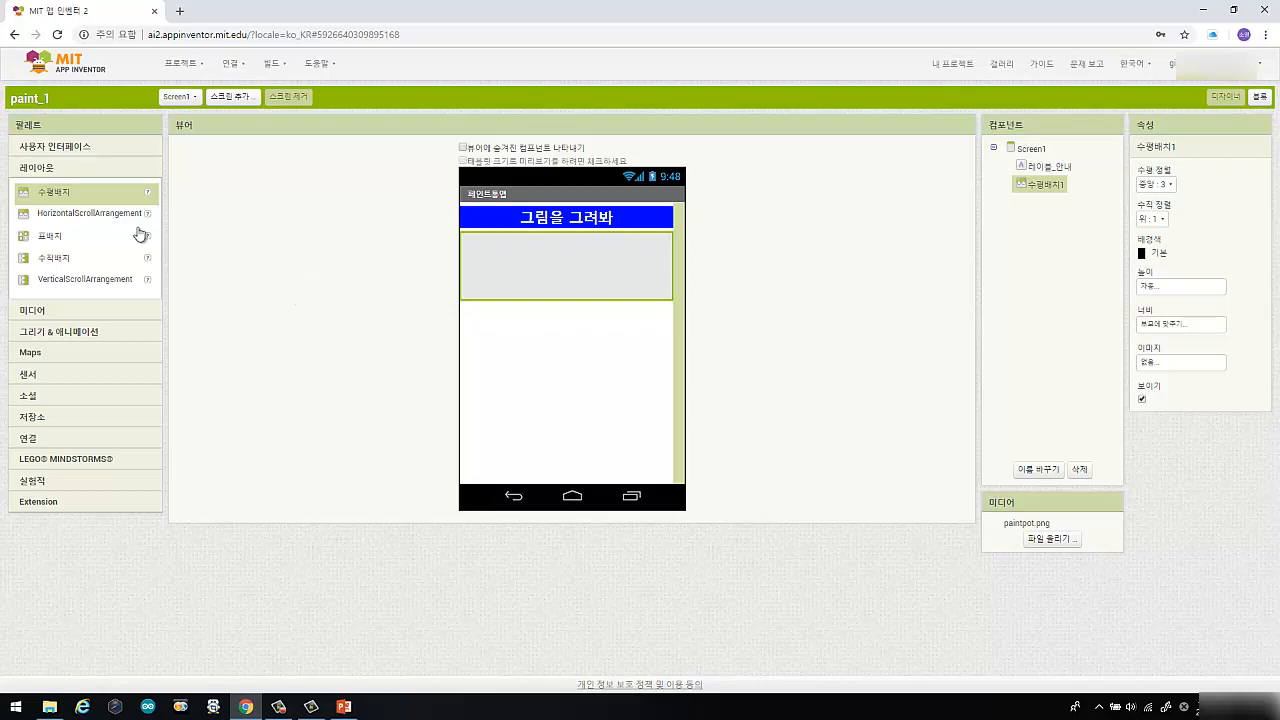
{"action": "left_click", "coordinate": [37, 150]}
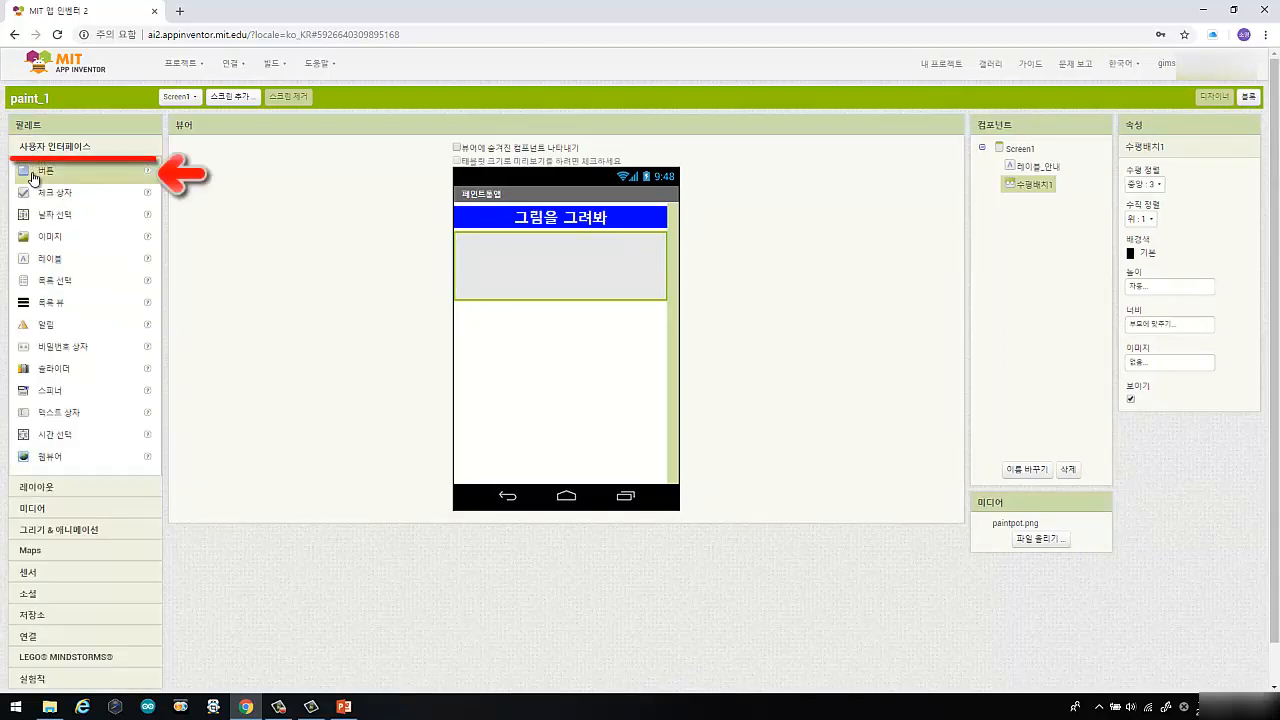
{"action": "left_click_drag", "start_coordinate": [37, 177], "coordinate": [480, 264]}
{"action": "left_click_drag", "start_coordinate": [46, 172], "coordinate": [611, 251]}
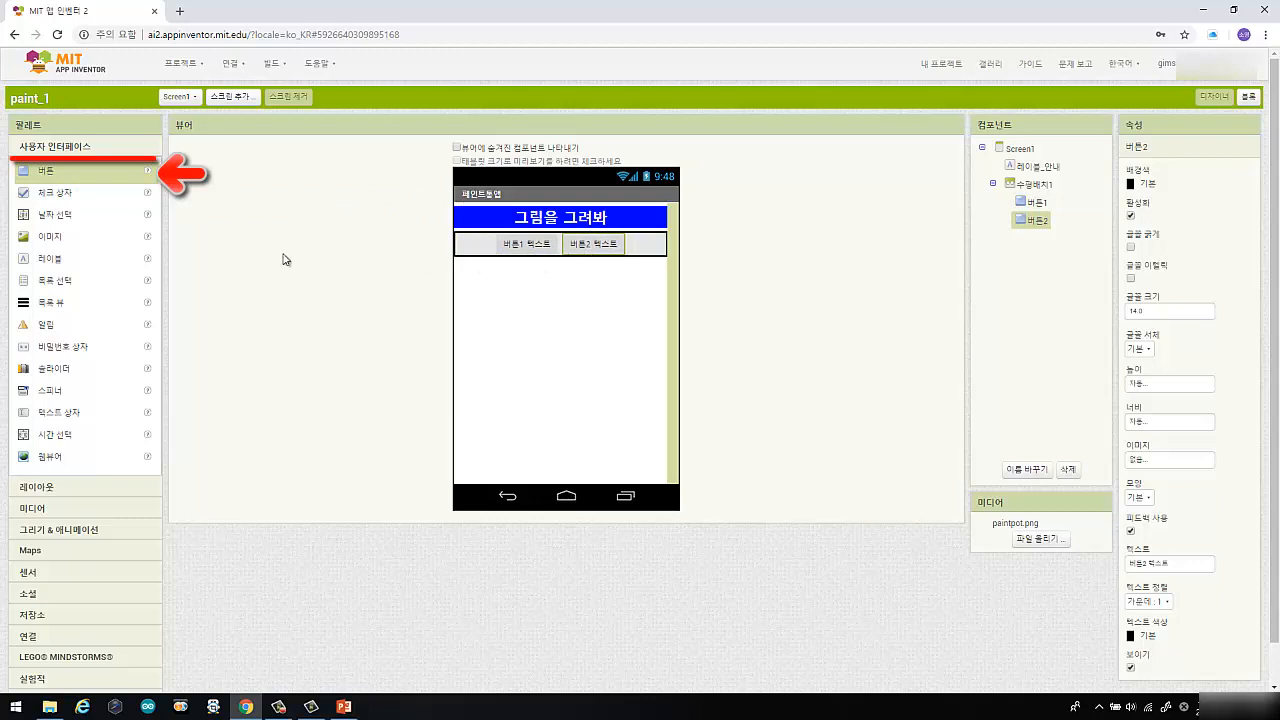
{"action": "left_click_drag", "start_coordinate": [40, 170], "coordinate": [645, 252]}
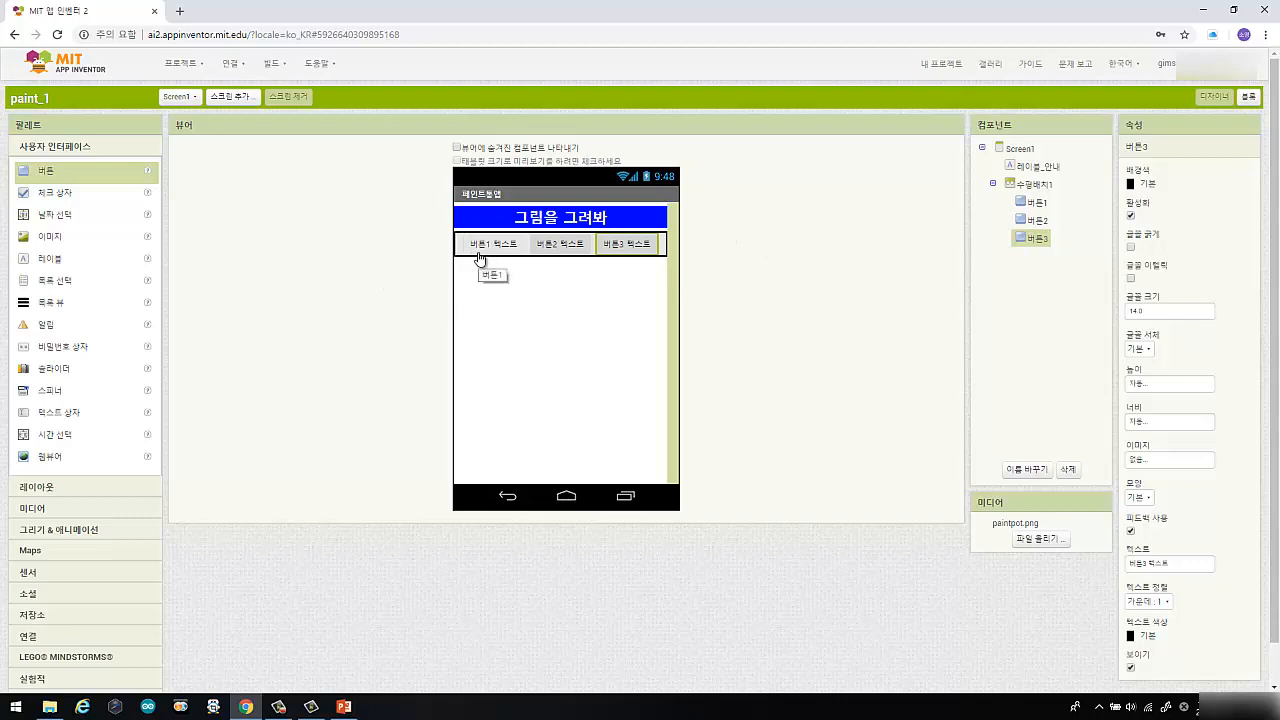
Make the text of 버튼1 bold with font size 17.
{"action": "left_click", "coordinate": [1035, 202]}
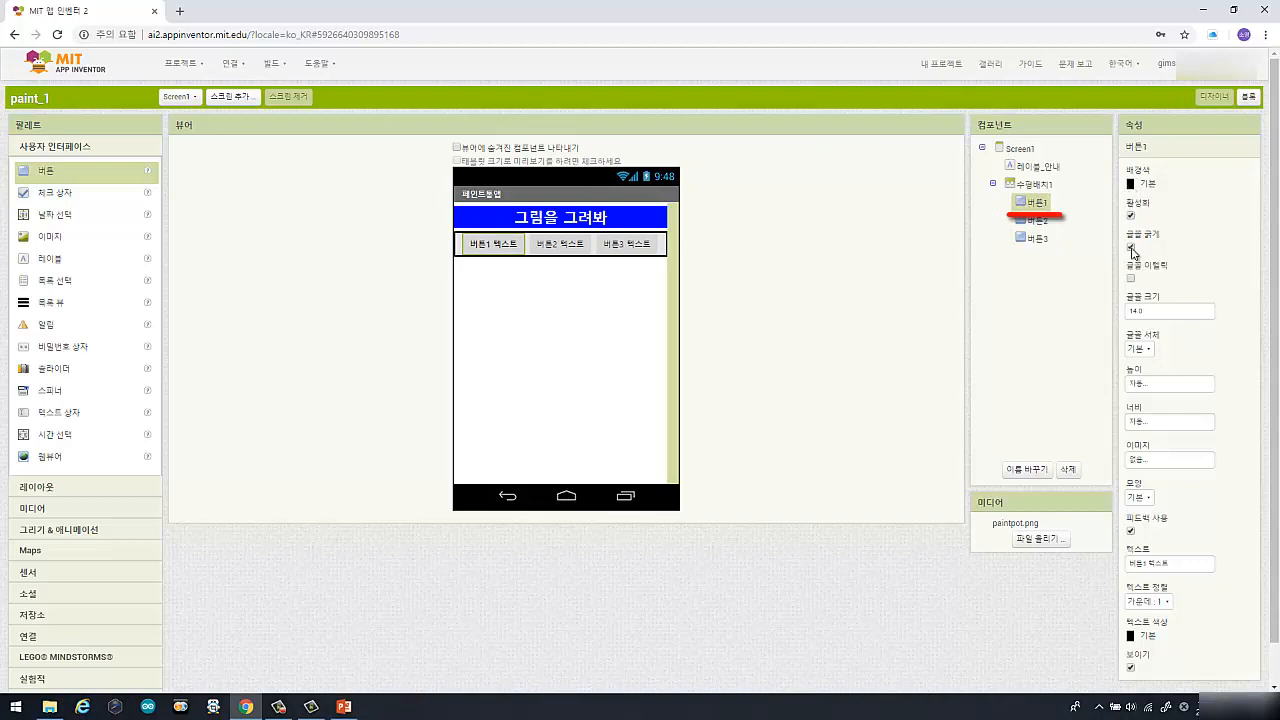
{"action": "left_click", "coordinate": [1156, 310]}
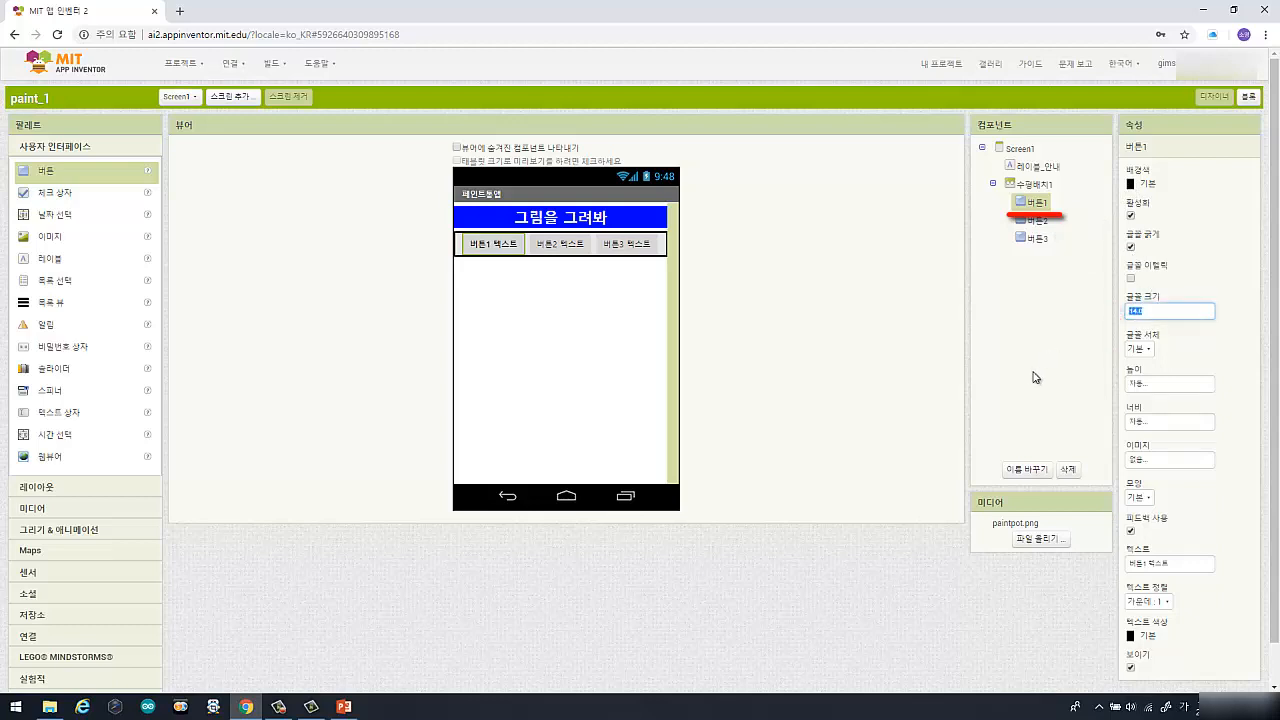
{"action": "key", "text": "Return"}
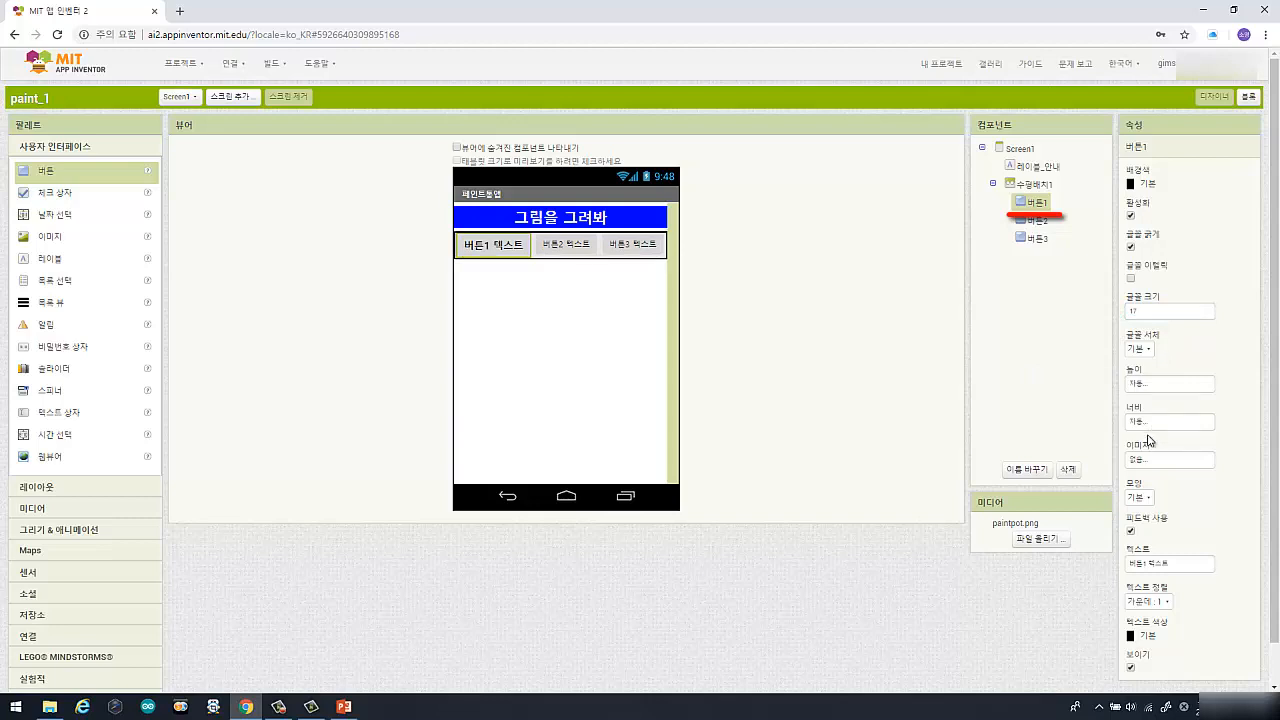
Change the text of 버튼1 to 빨강 and its background color to 빨강 (red).
{"action": "left_click", "coordinate": [1182, 564]}
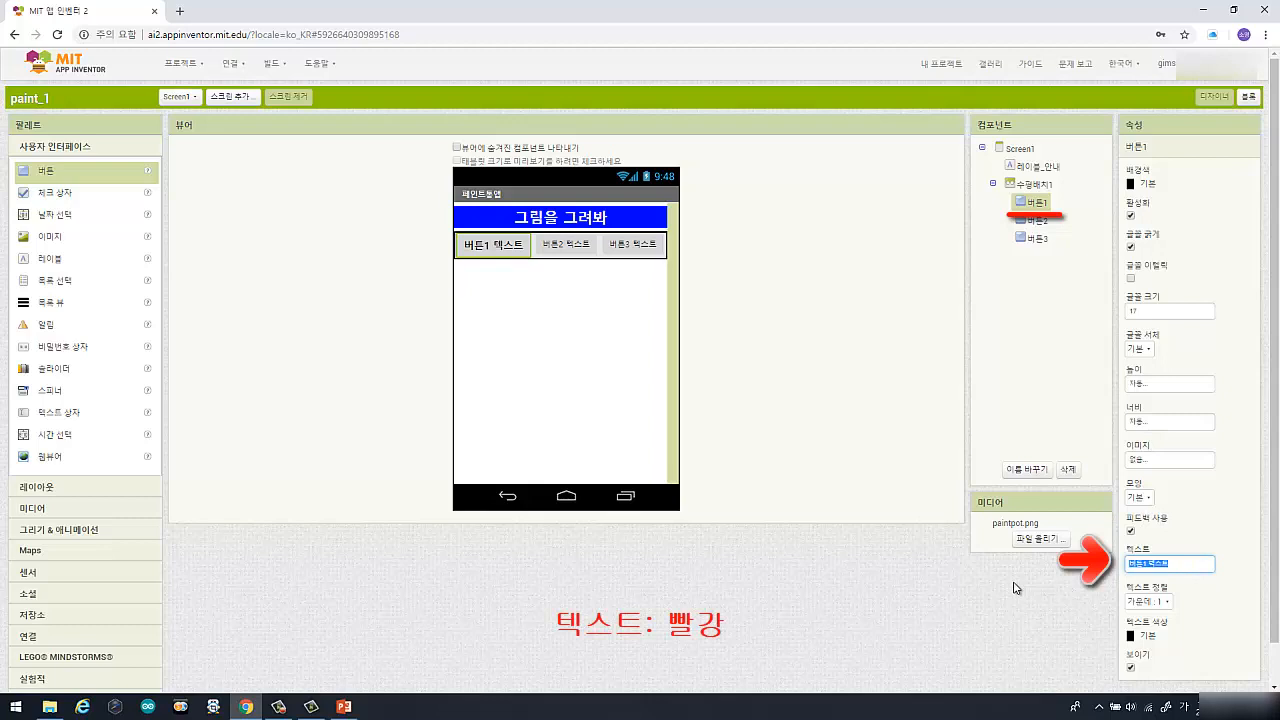
{"action": "type", "text": "빠"}
{"action": "type", "text": "강"}
{"action": "key", "text": "Return"}
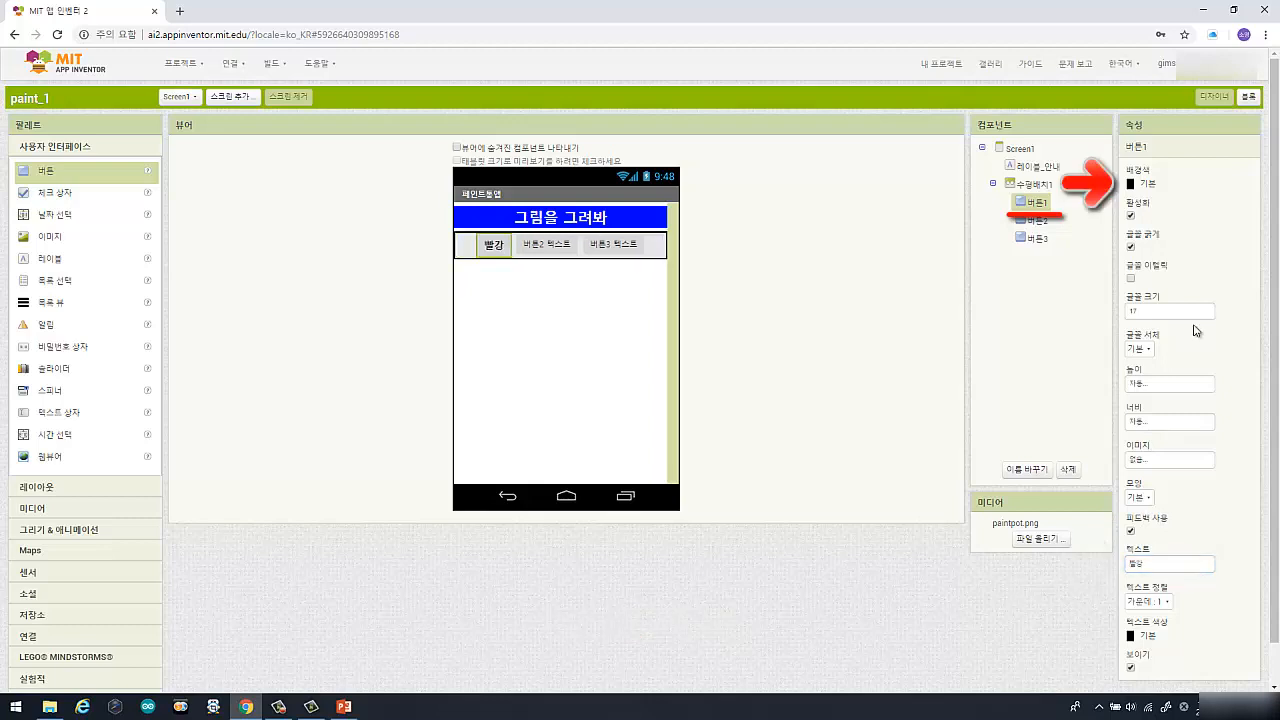
{"action": "left_click", "coordinate": [1141, 186]}
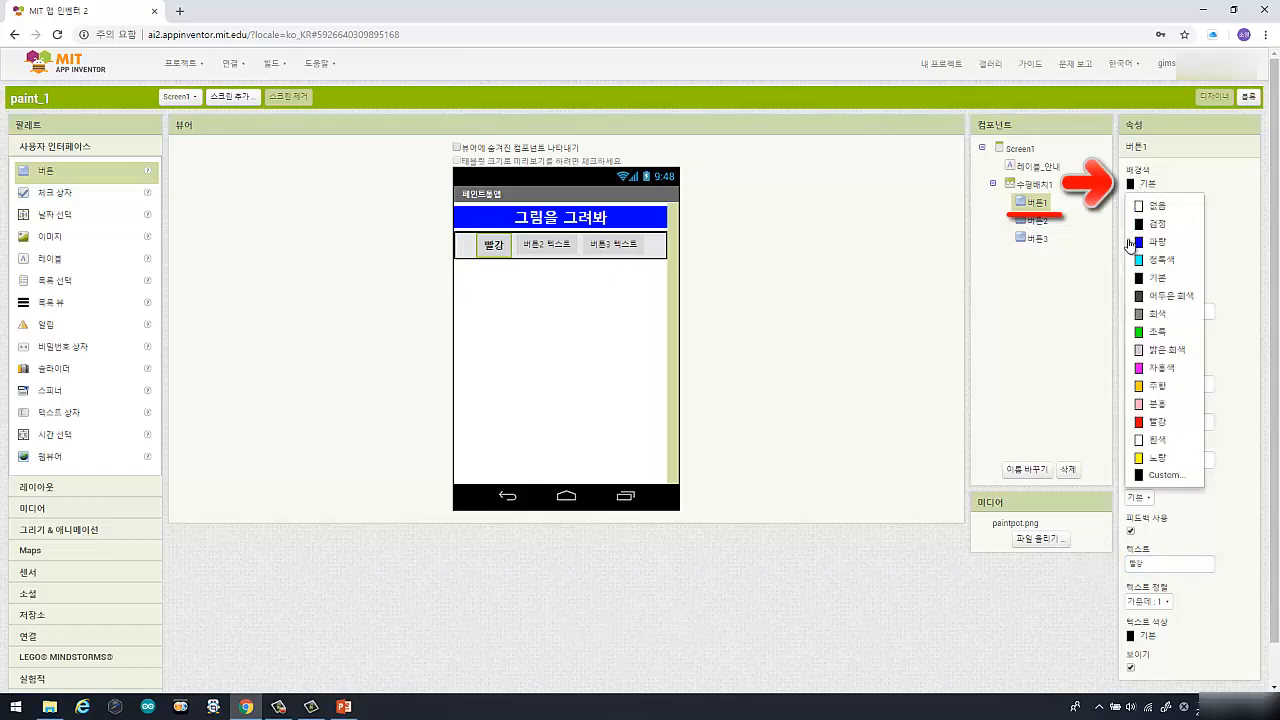
{"action": "left_click", "coordinate": [1146, 424]}
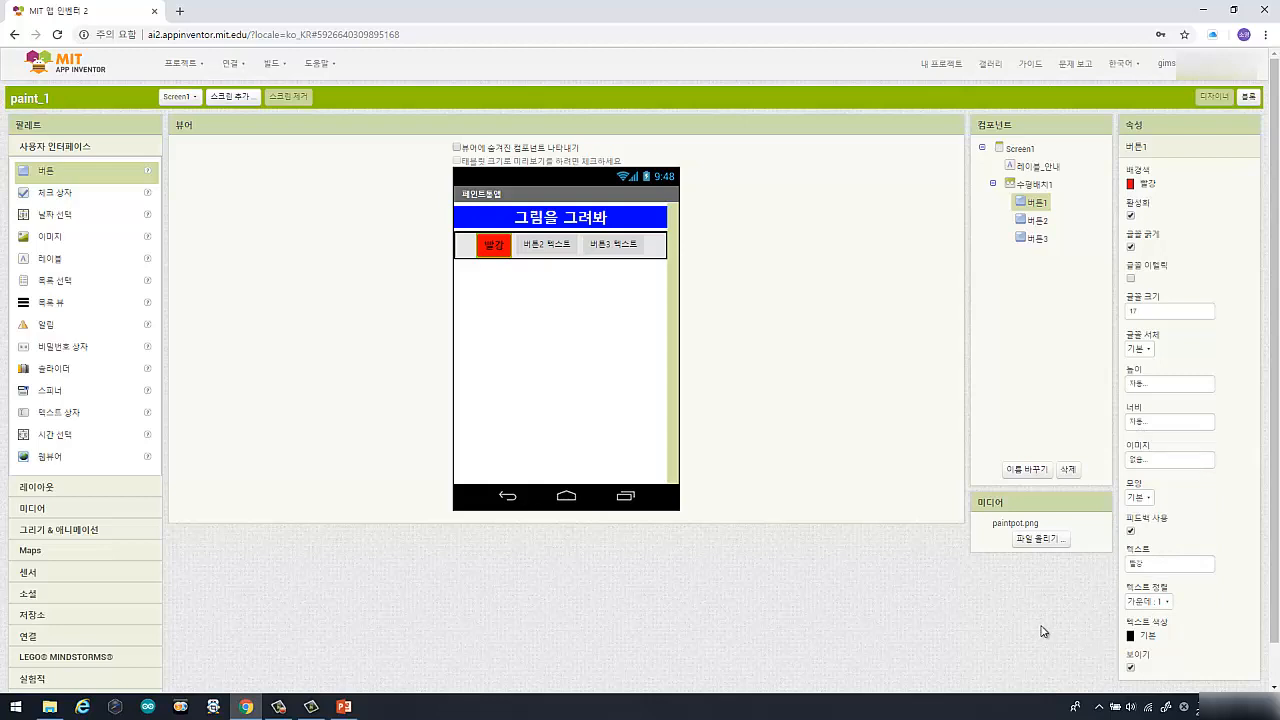
Give 버튼2 a 파랑 (blue) background and bold text with font size 17.
{"action": "left_click", "coordinate": [1038, 221]}
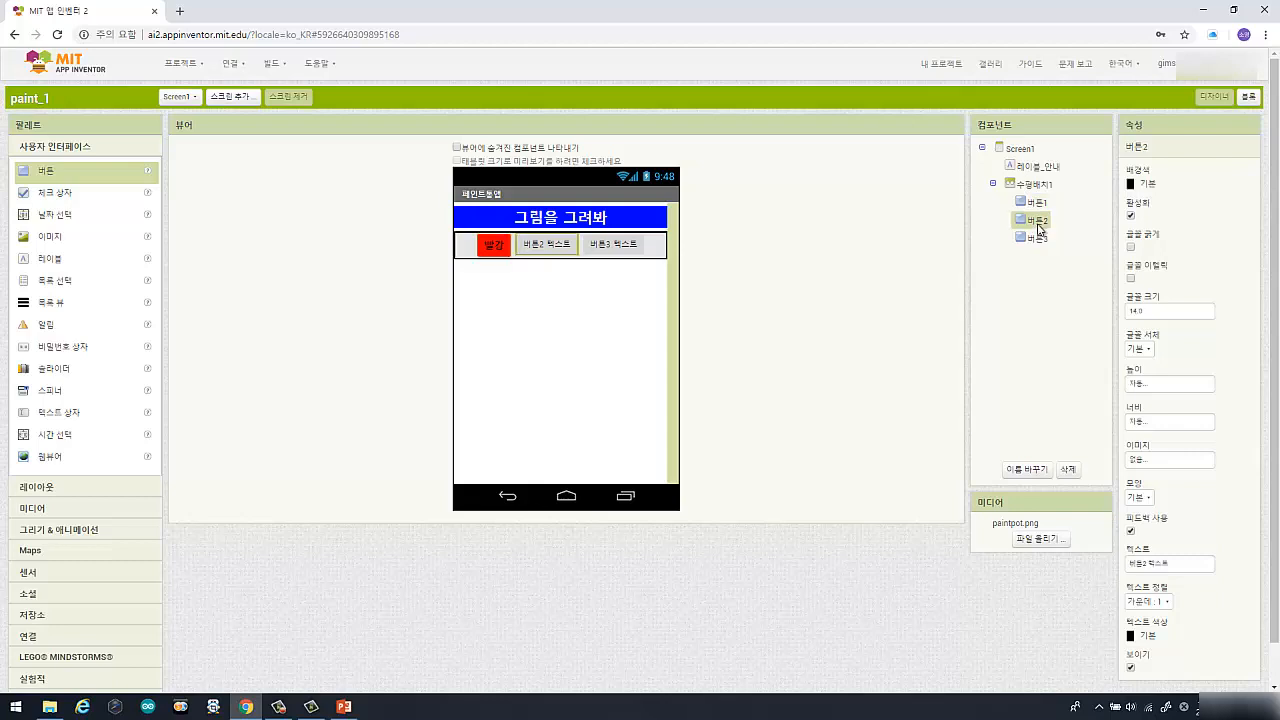
{"action": "left_click", "coordinate": [1146, 186]}
{"action": "left_click", "coordinate": [1154, 242]}
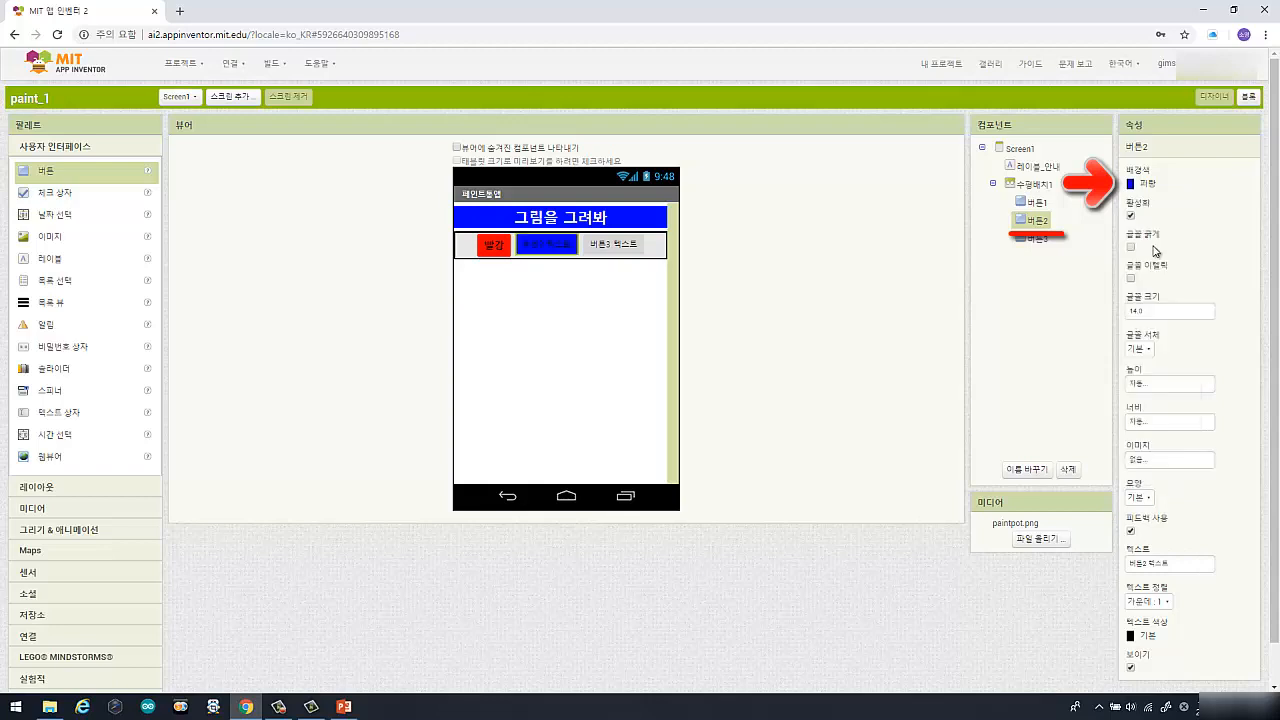
{"action": "left_click", "coordinate": [1131, 246]}
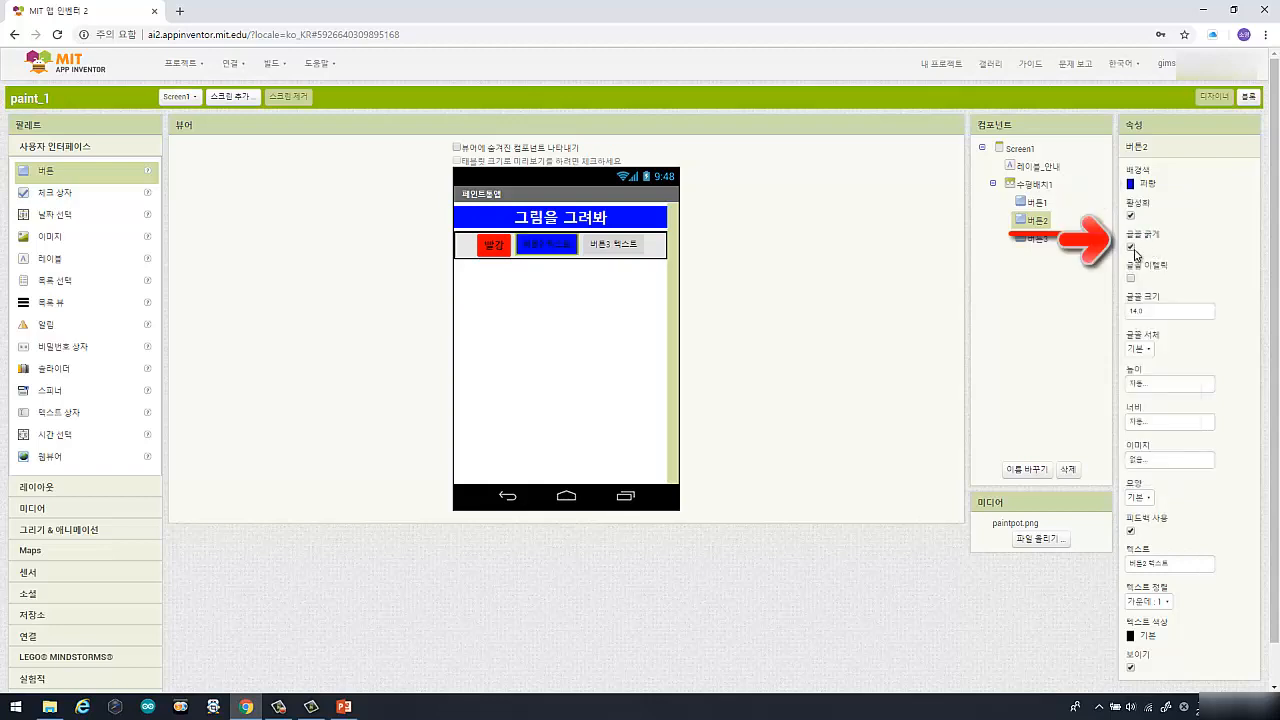
{"action": "left_click_drag", "start_coordinate": [1152, 310], "coordinate": [1035, 367]}
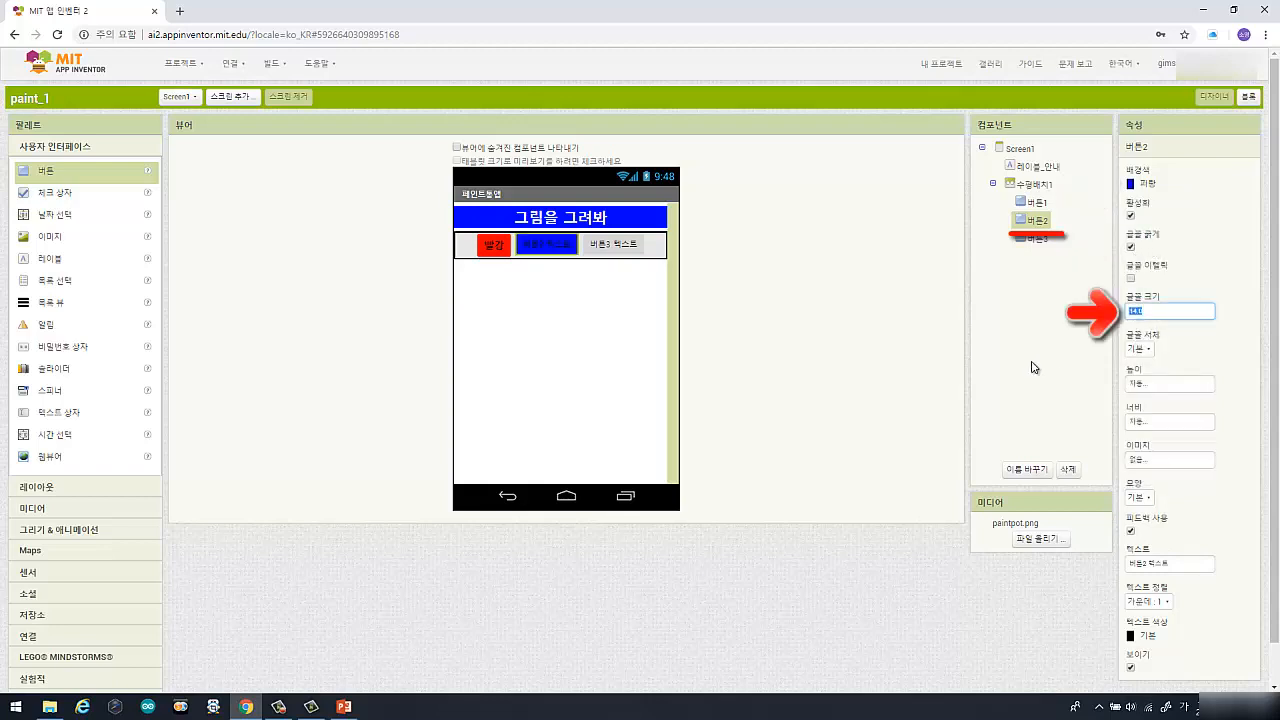
{"action": "type", "text": "17"}
{"action": "key", "text": "Return"}
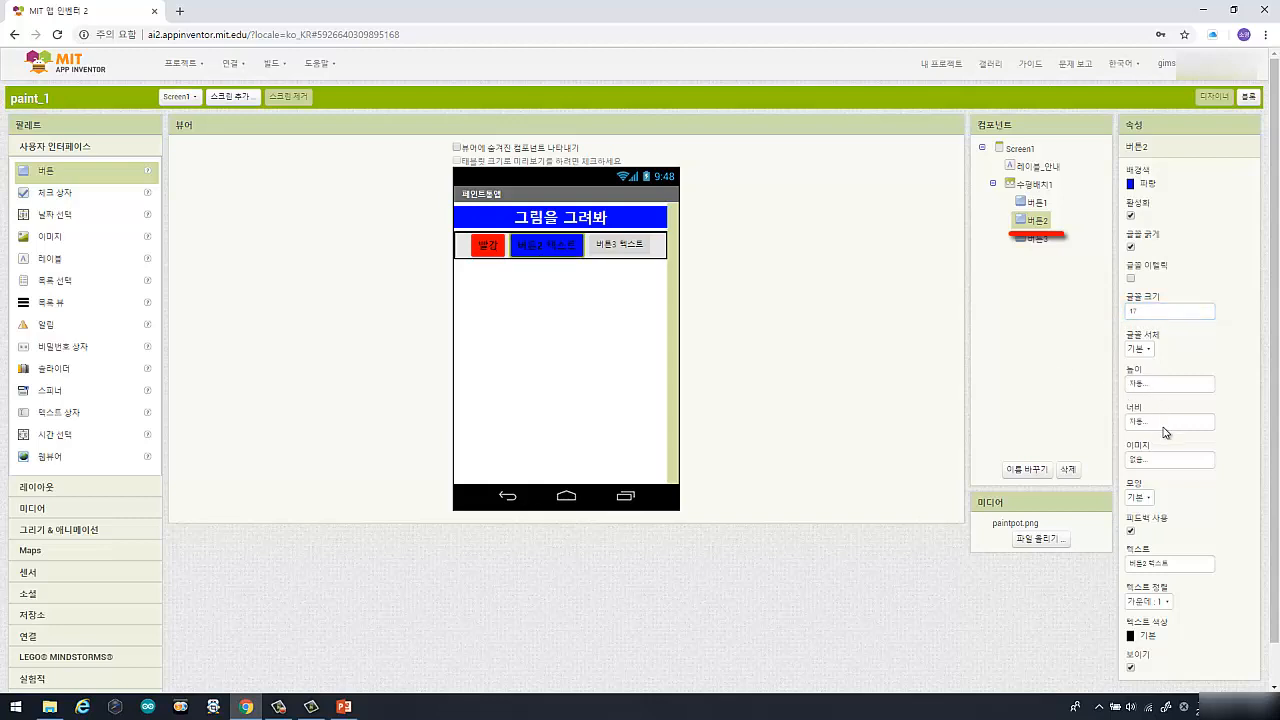
Change the text of 버튼2 to 파랑.
{"action": "left_click", "coordinate": [1170, 563]}
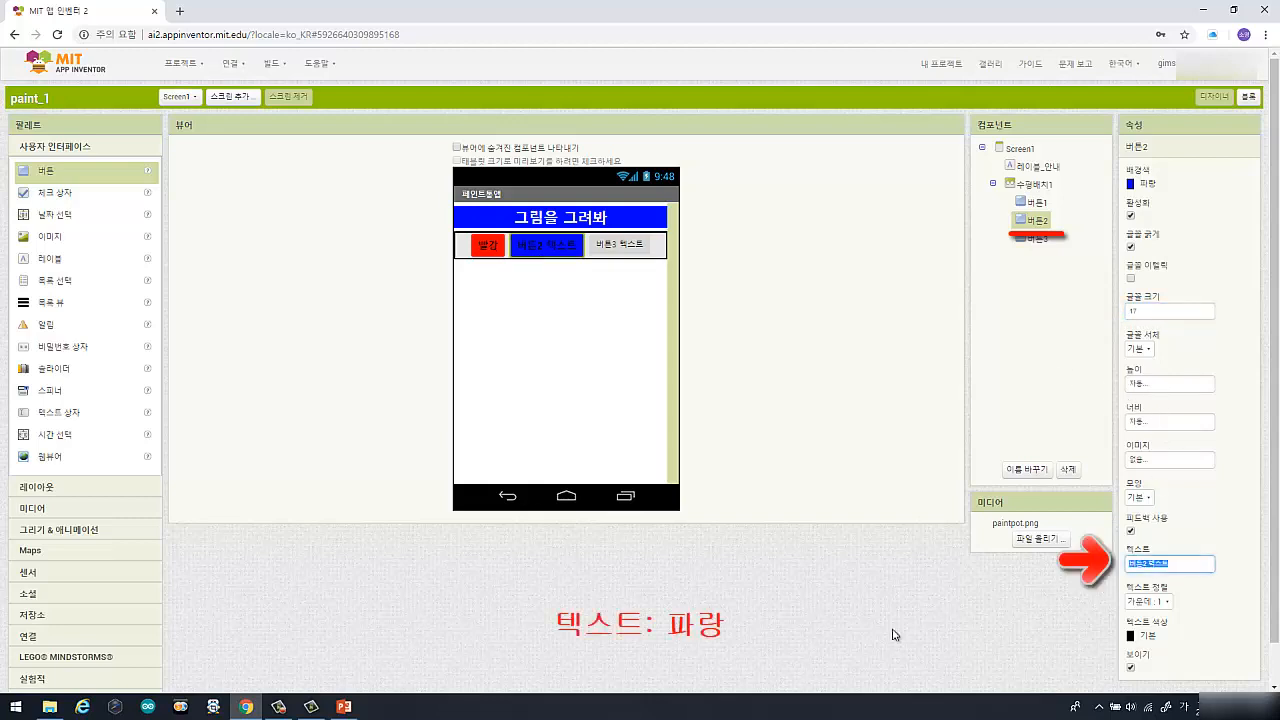
{"action": "type", "text": "파랑"}
{"action": "key", "text": "Return"}
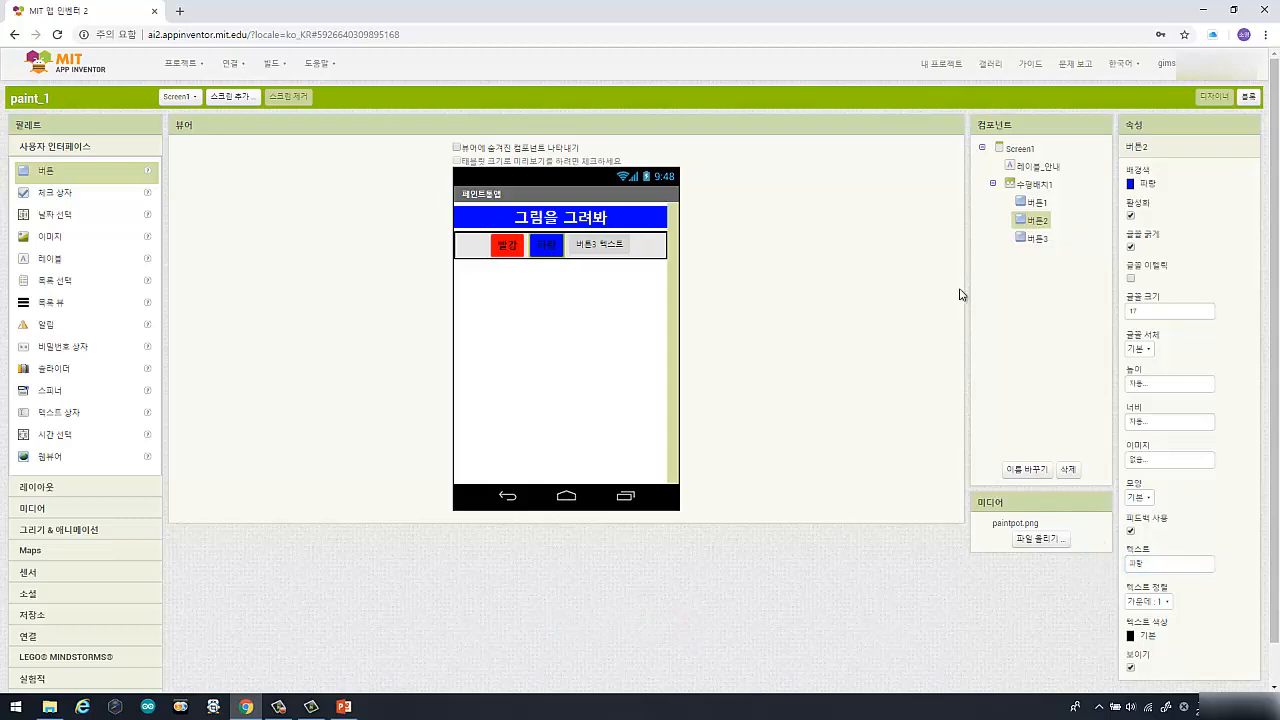
Give 버튼3 a 초록 (green) background and set its font size to 17.
{"action": "left_click", "coordinate": [1042, 243]}
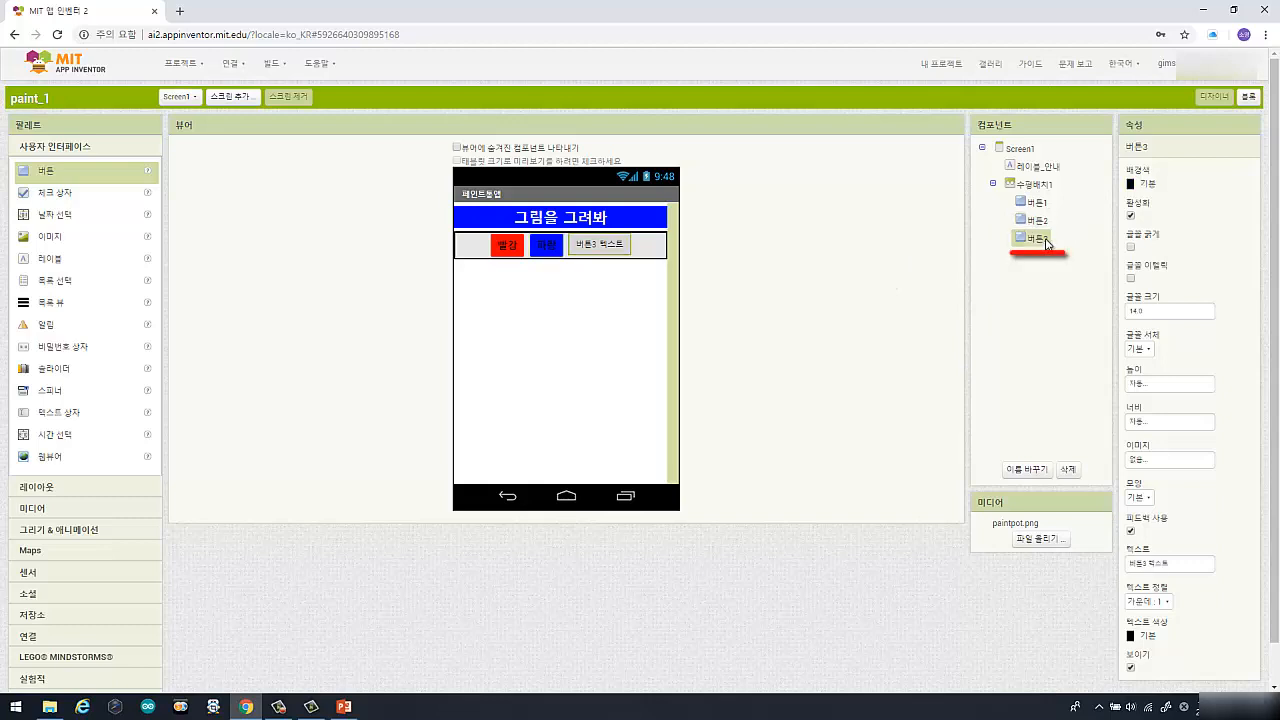
{"action": "left_click", "coordinate": [1145, 188]}
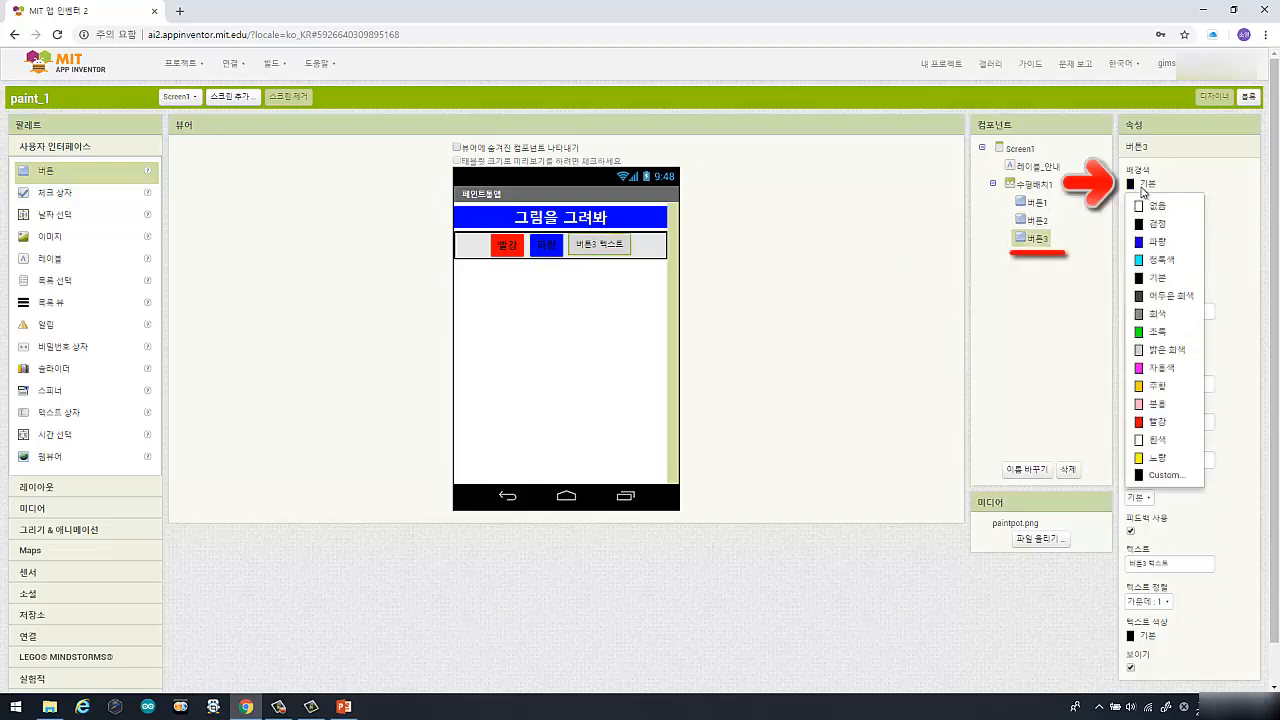
{"action": "left_click", "coordinate": [1149, 339]}
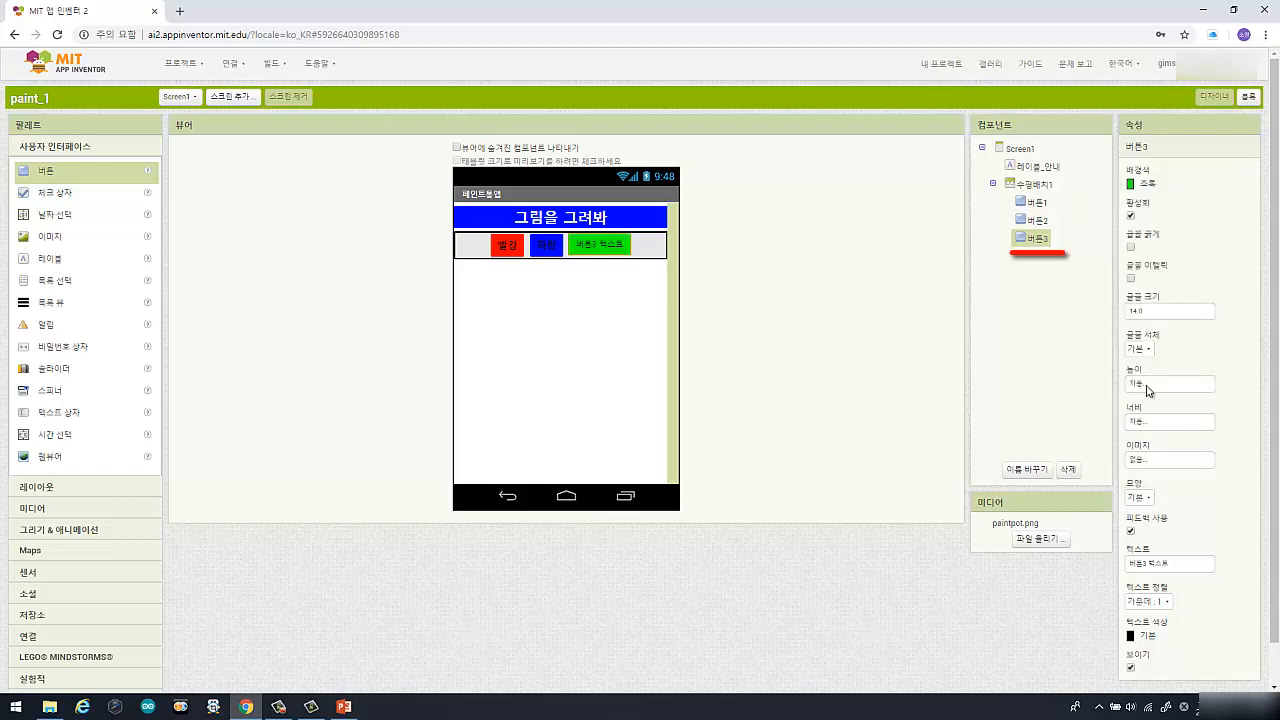
{"action": "left_click", "coordinate": [1158, 313]}
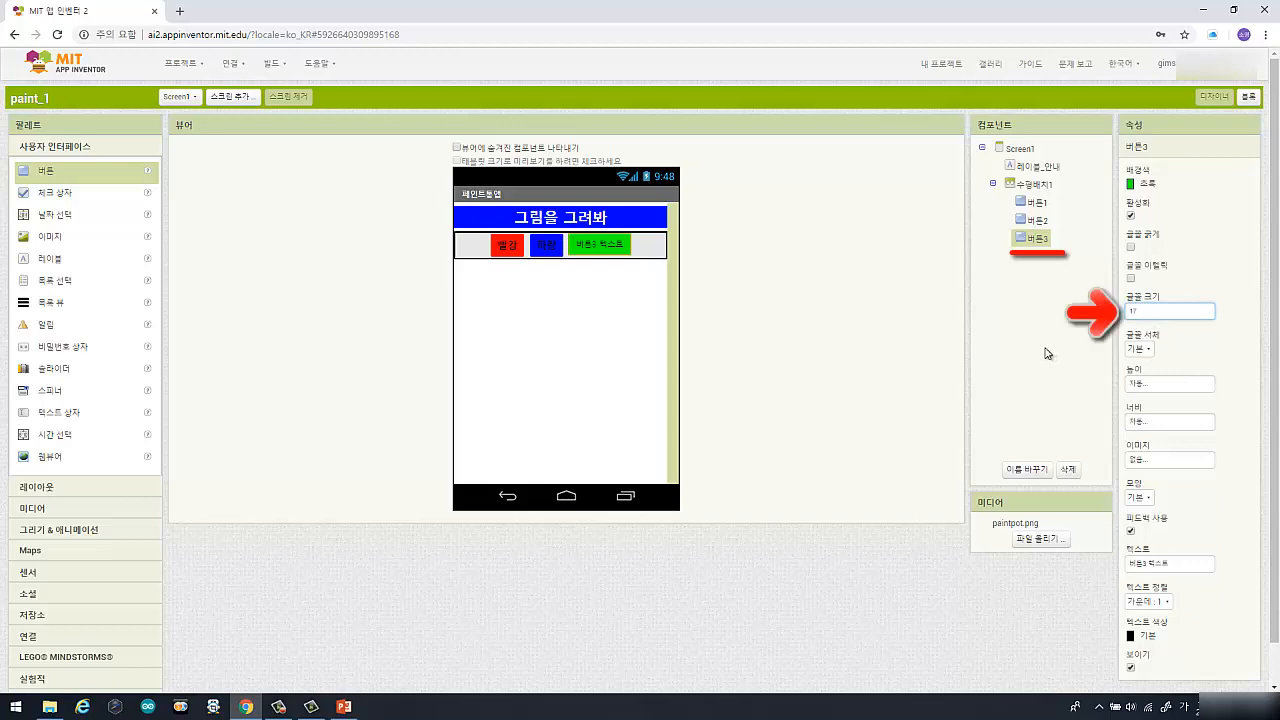
{"action": "left_click", "coordinate": [1047, 353]}
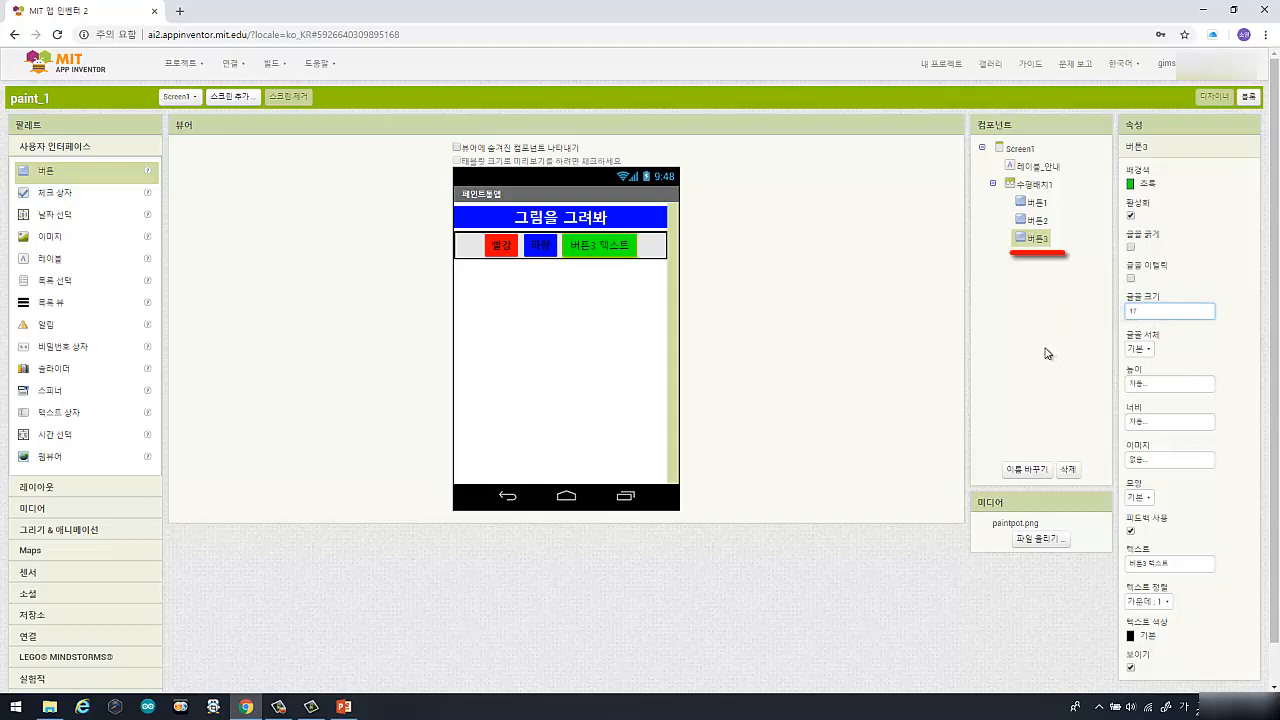
Change the text of 버튼3 to 초록 and make it bold.
{"action": "left_click", "coordinate": [1170, 564]}
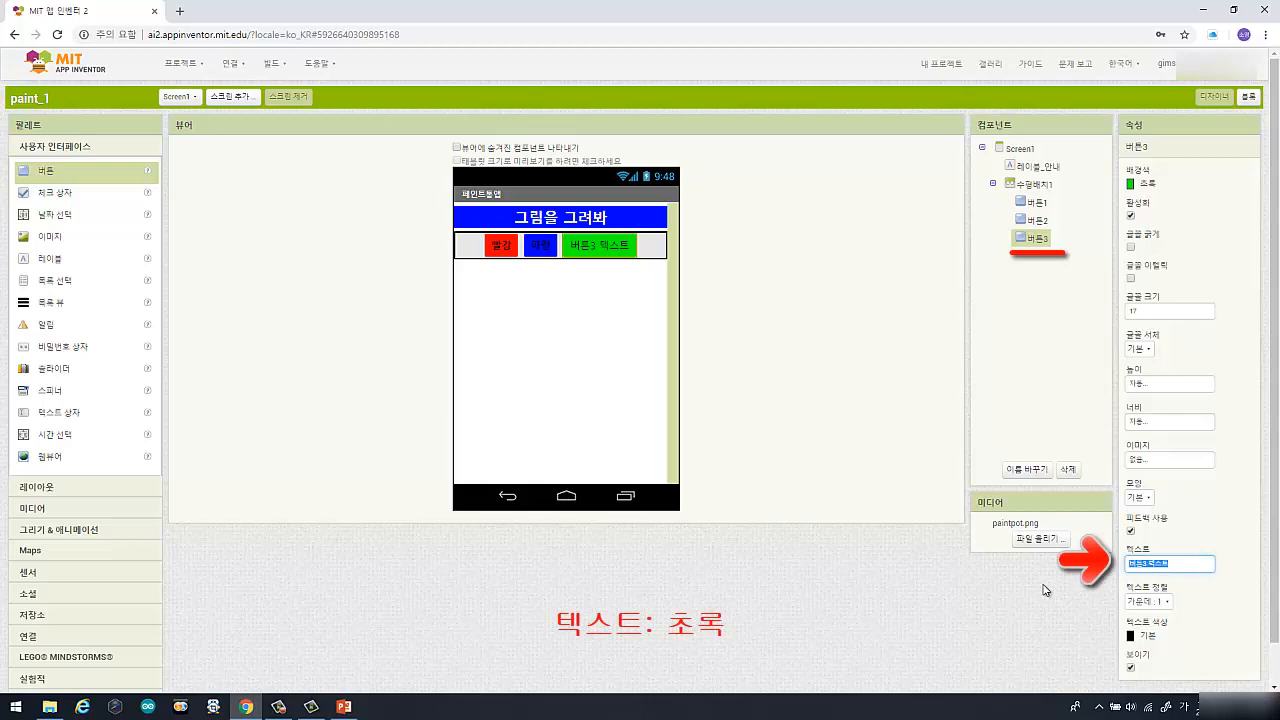
{"action": "type", "text": "ㅊ"}
{"action": "type", "text": "록"}
{"action": "key", "text": "Return"}
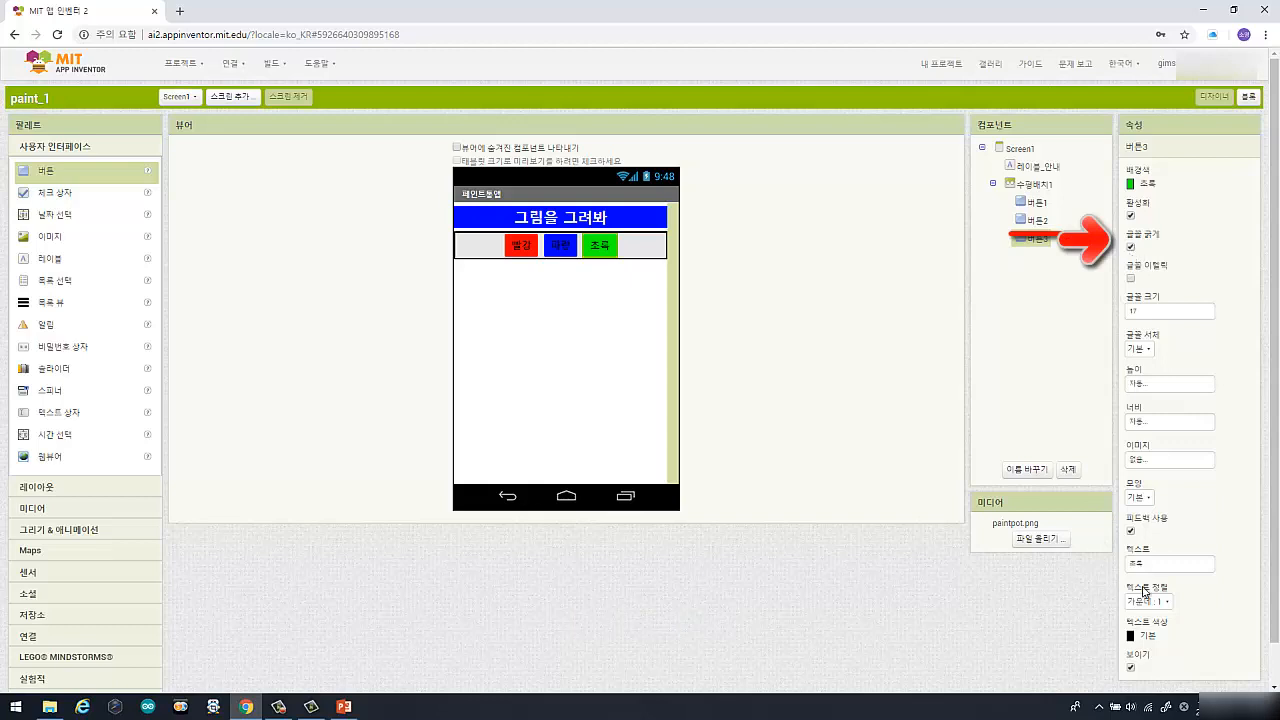
Add a fourth button at the end of the color button row and give it a 노랑 (yellow) background.
{"action": "scroll", "coordinate": [574, 266], "scroll_direction": "down", "scroll_amount": 1}
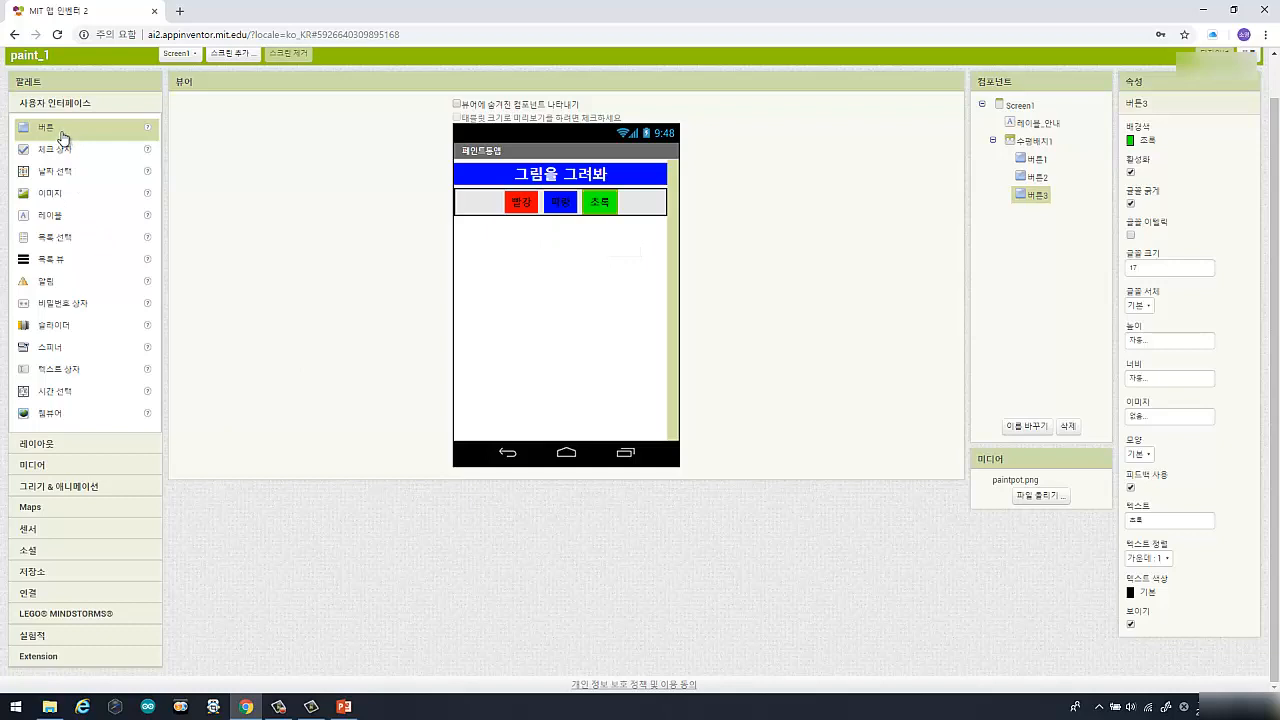
{"action": "mouse_move", "coordinate": [63, 134]}
{"action": "left_mouse_down"}
{"action": "mouse_move", "coordinate": [175, 120]}
{"action": "mouse_move", "coordinate": [497, 165]}
{"action": "mouse_move", "coordinate": [643, 209]}
{"action": "left_mouse_up"}
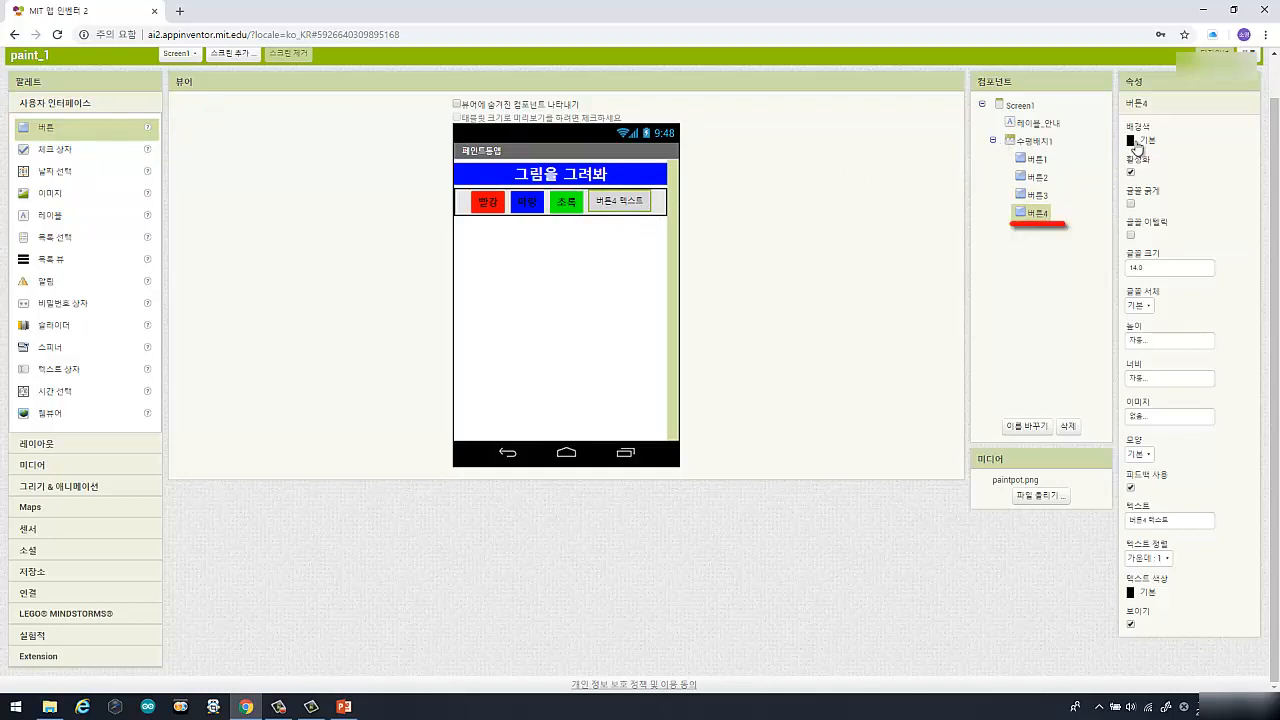
{"action": "left_click", "coordinate": [1146, 142]}
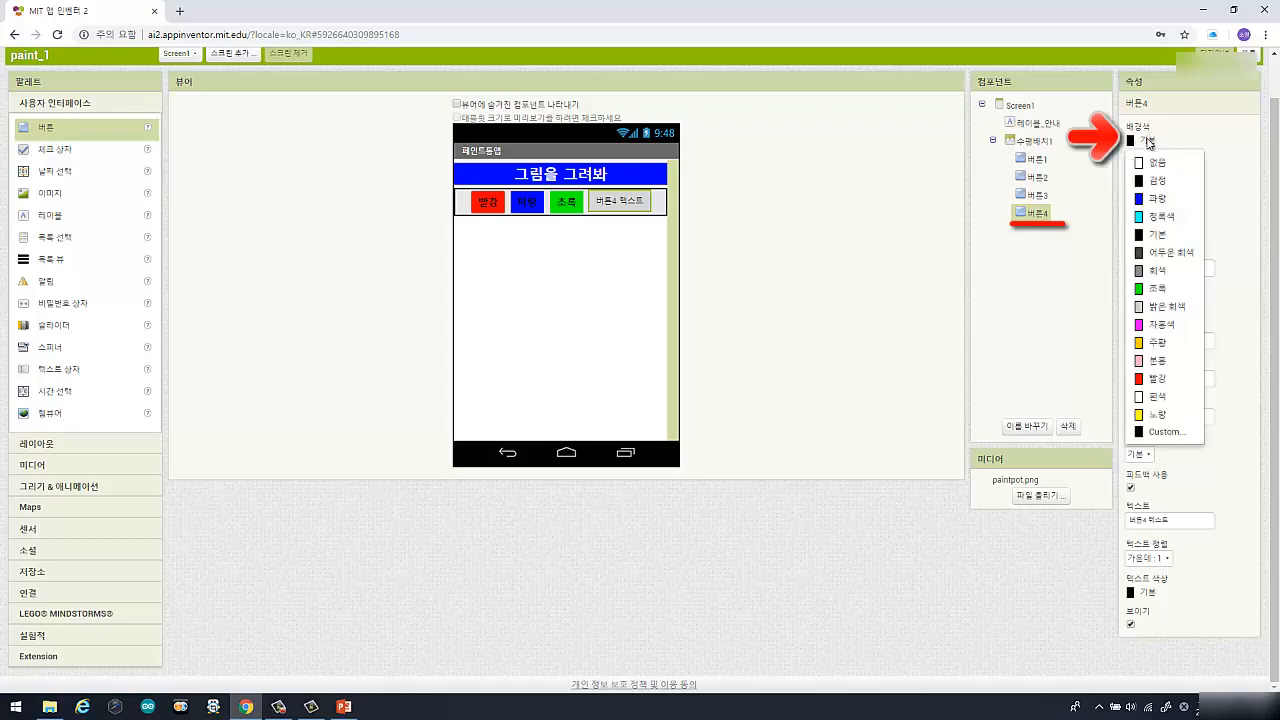
{"action": "left_click", "coordinate": [1148, 415]}
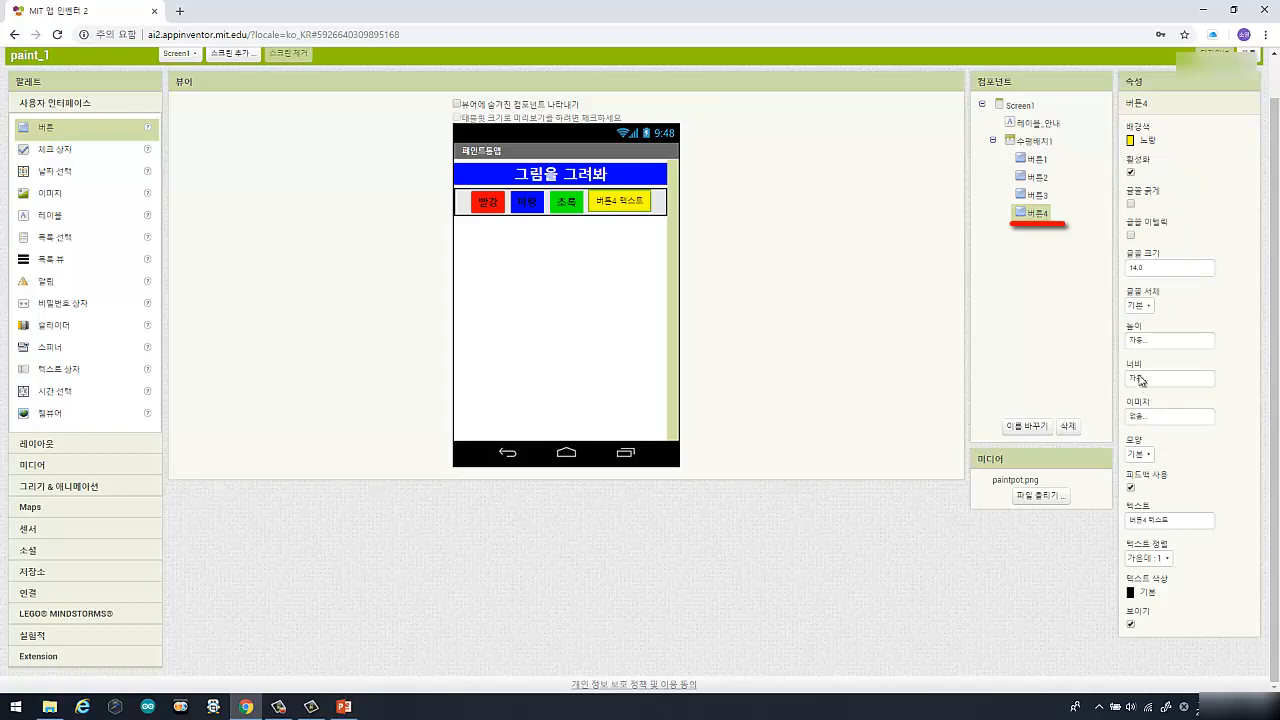
Format 버튼4 with bold text at font size 17 and change its text to 노랑.
{"action": "left_click", "coordinate": [1160, 266]}
{"action": "left_click", "coordinate": [1172, 519]}
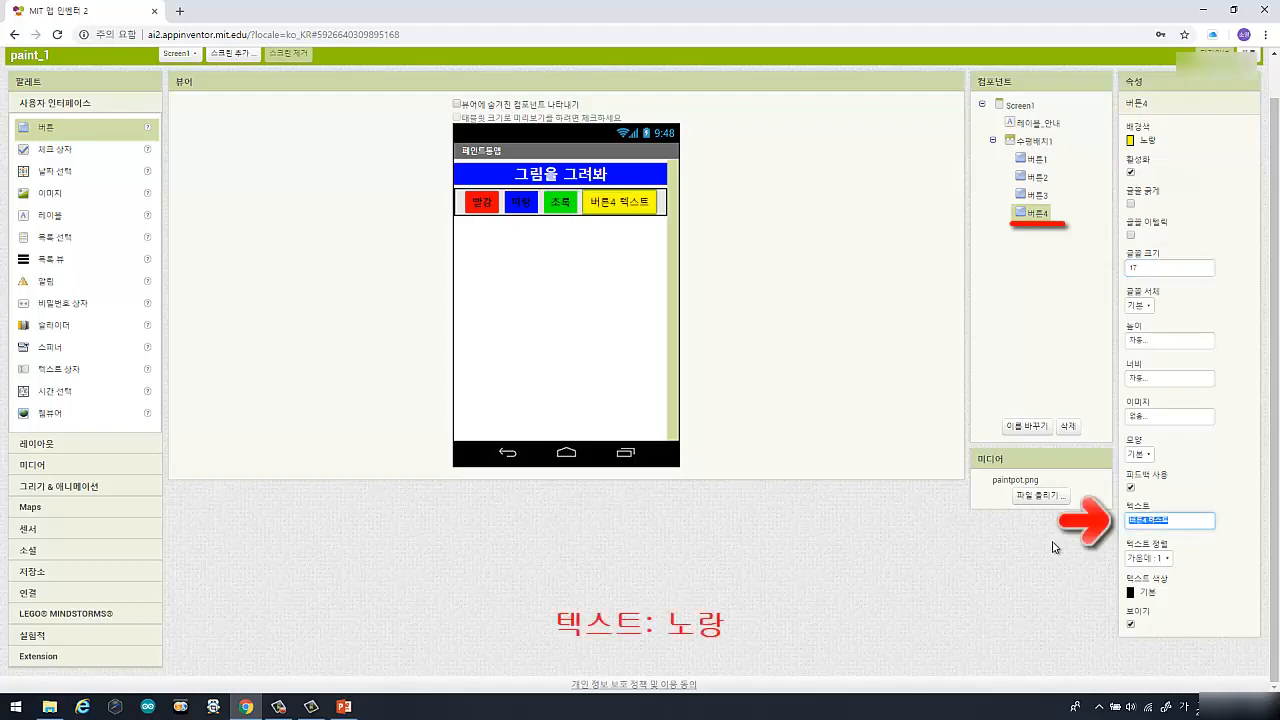
{"action": "type", "text": "노랑"}
{"action": "key", "text": "Return"}
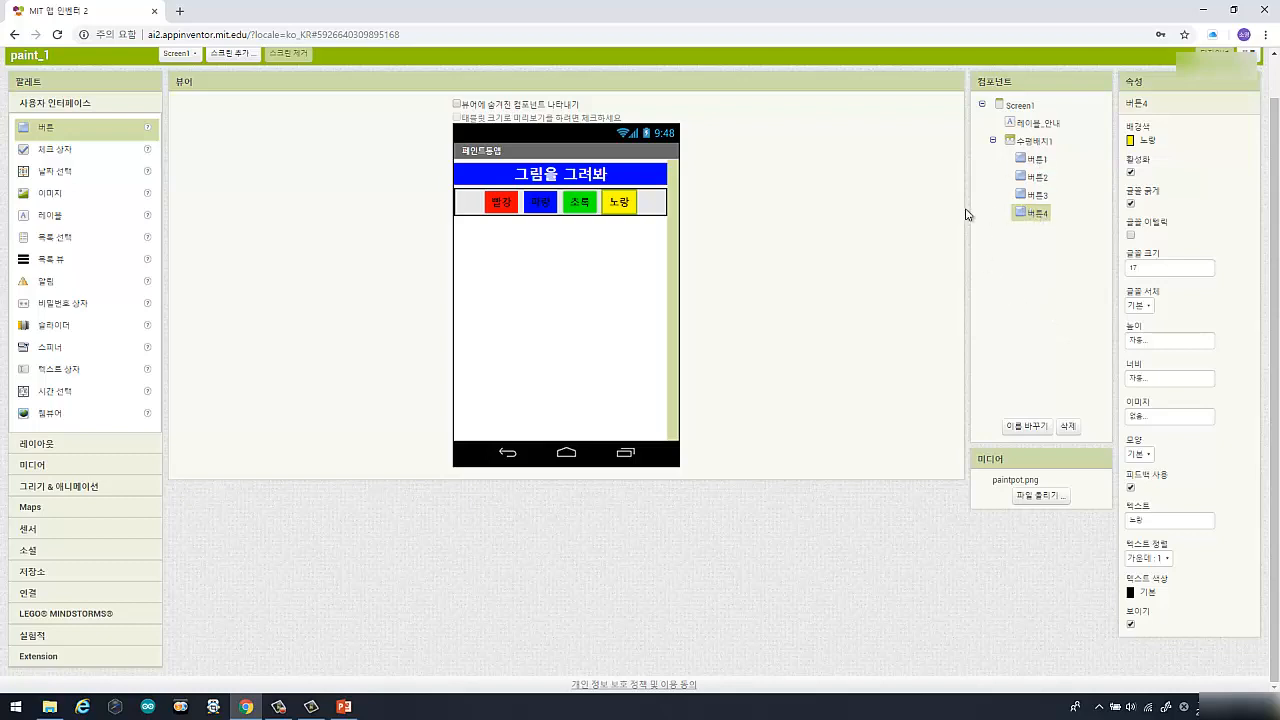
Rename the component 버튼1 to 버튼_빨강.
{"action": "left_click", "coordinate": [1036, 163]}
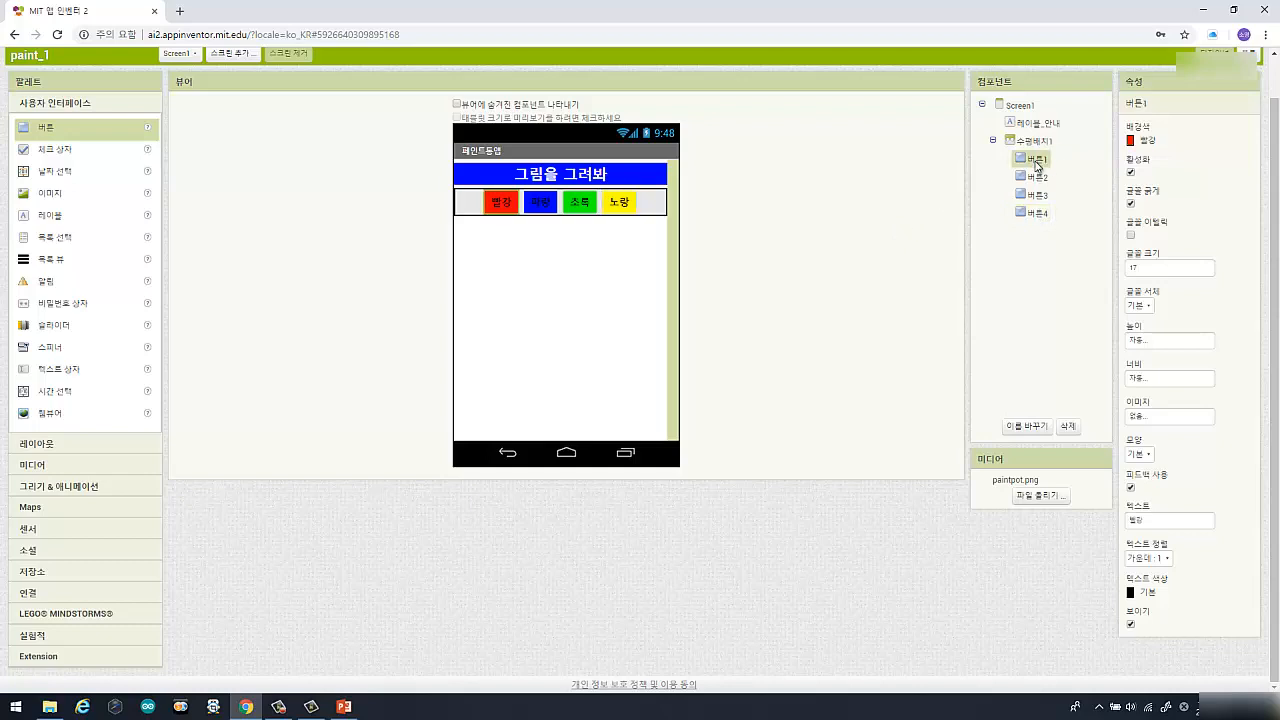
{"action": "left_click", "coordinate": [1022, 427]}
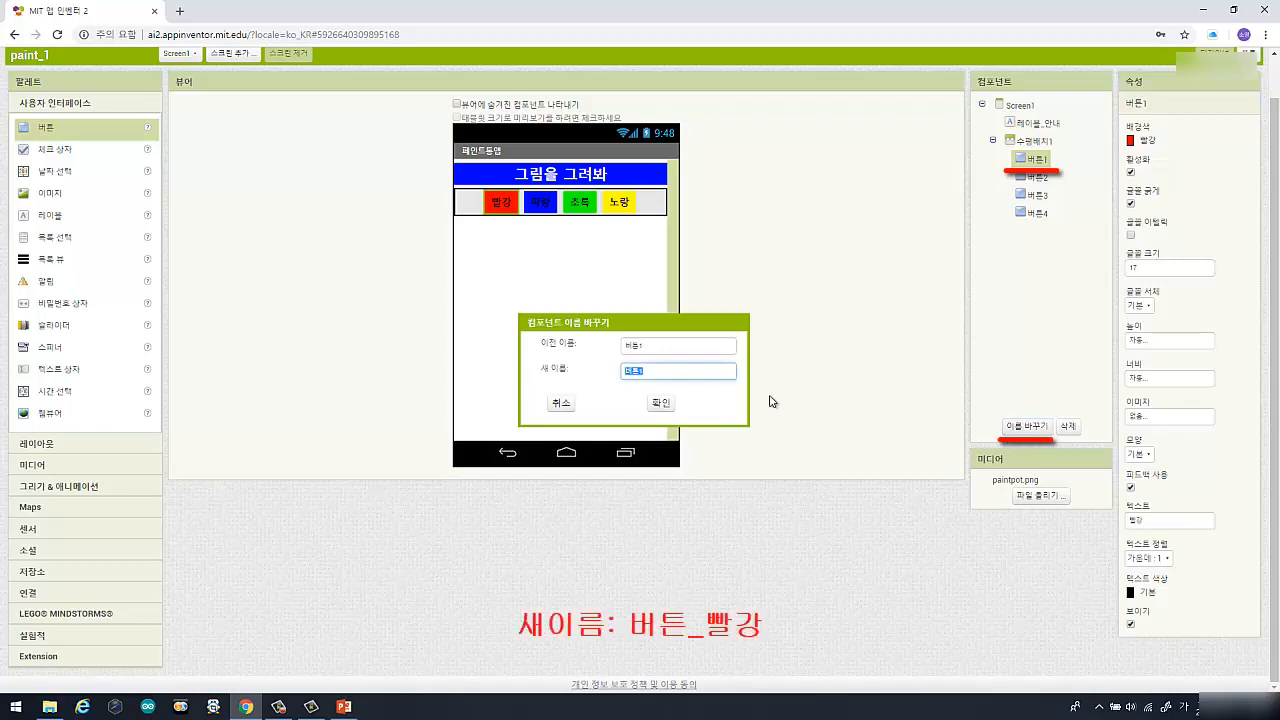
{"action": "left_click", "coordinate": [706, 376]}
{"action": "key", "text": "Return"}
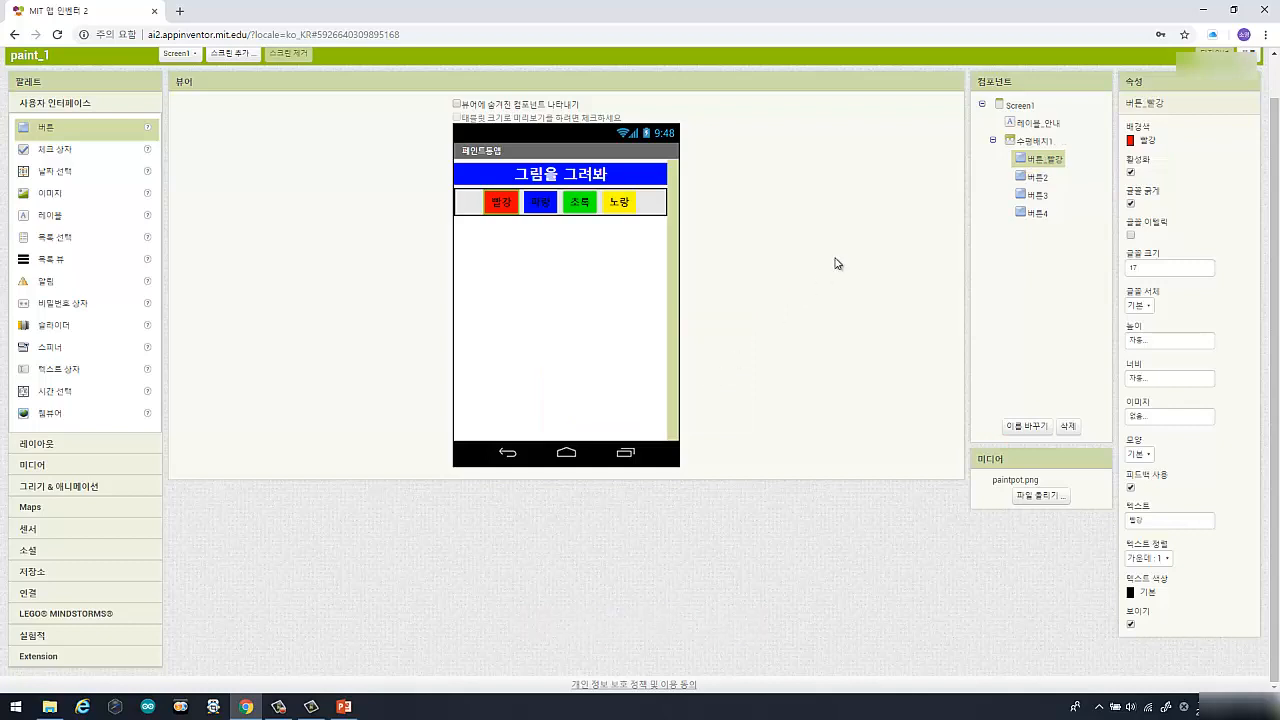
Rename the component 버튼2 to 버튼_파랑.
{"action": "left_click", "coordinate": [1048, 178]}
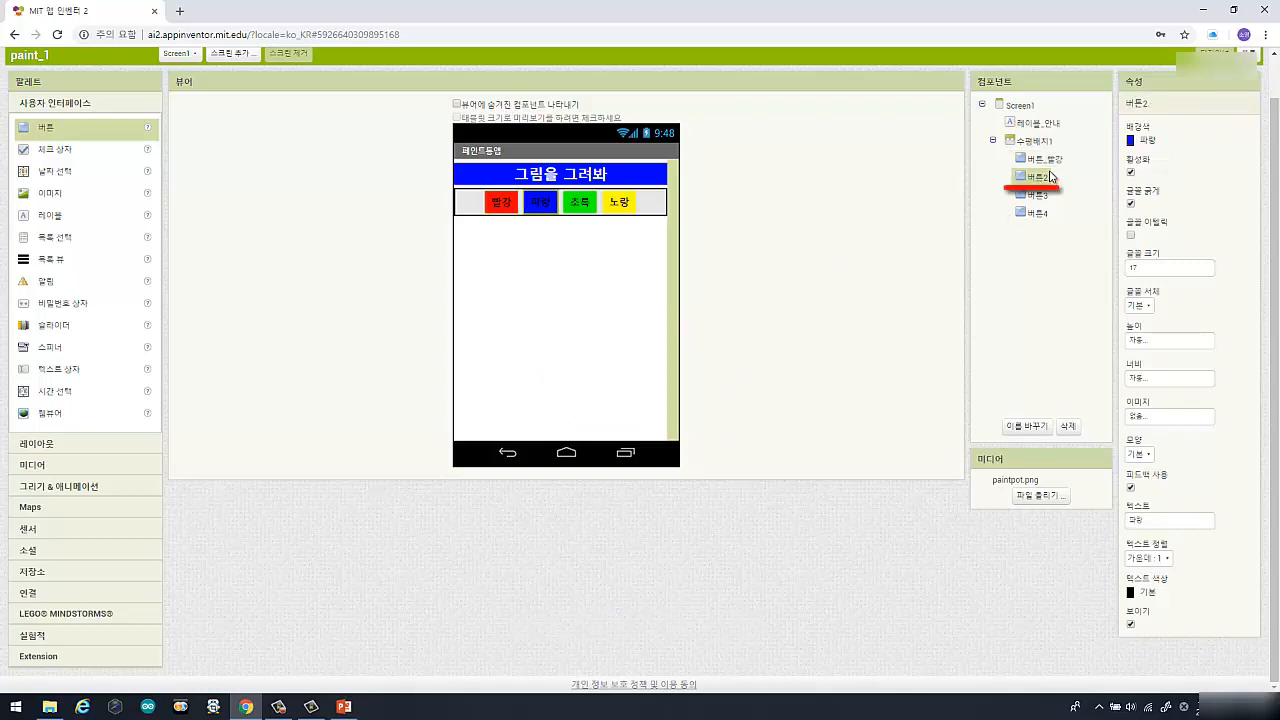
{"action": "left_click", "coordinate": [1022, 427]}
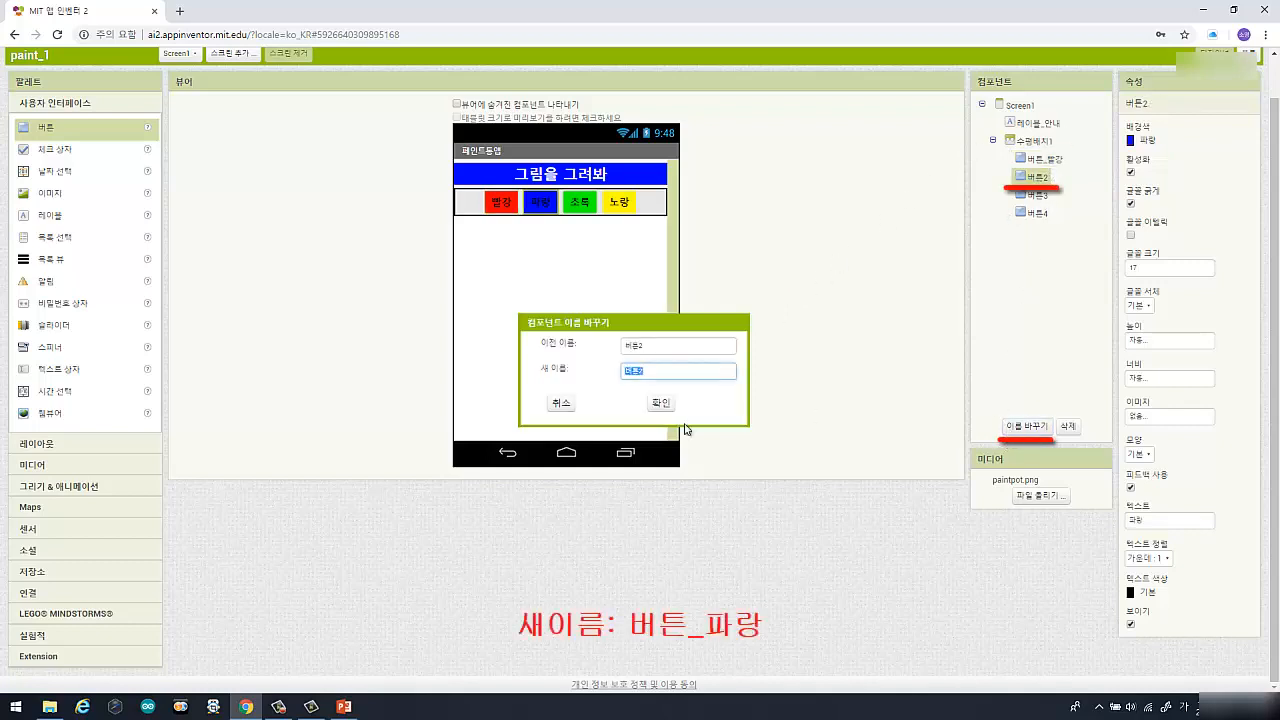
{"action": "left_click", "coordinate": [675, 370]}
{"action": "type", "text": "_파랑"}
{"action": "key", "text": "Return"}
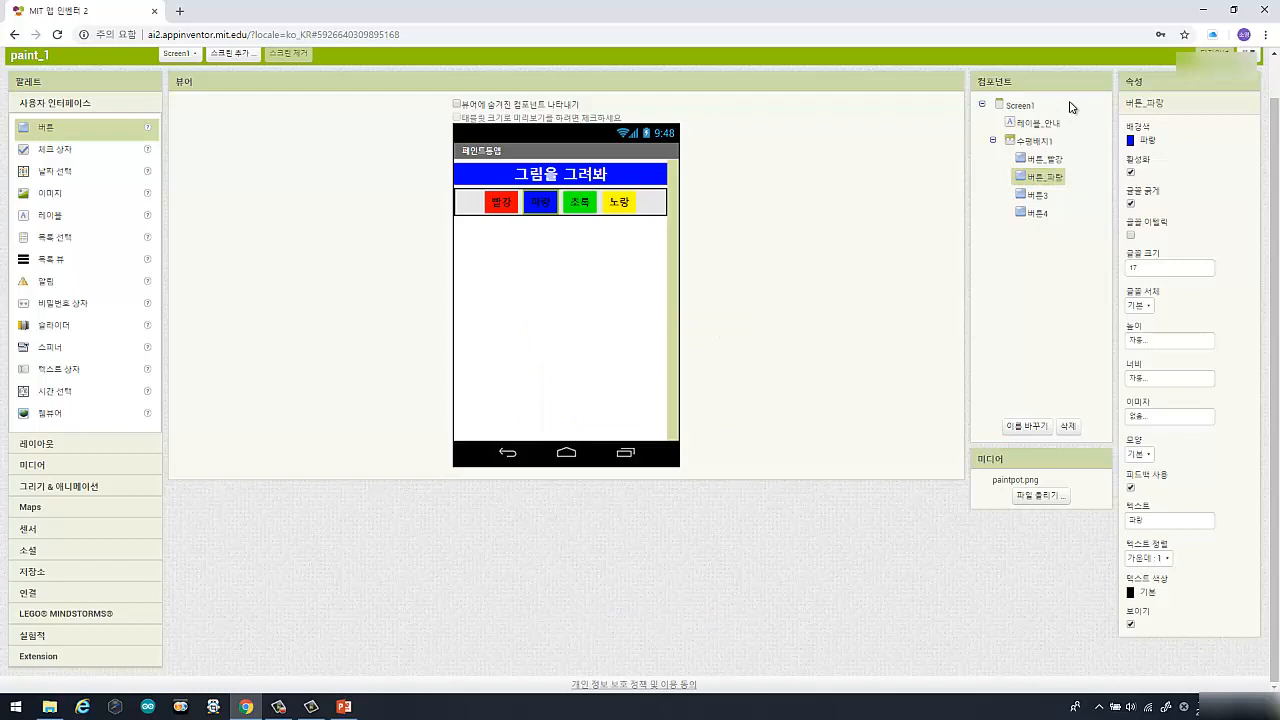
Rename the component 버튼3 to 버튼_초록.
{"action": "left_click", "coordinate": [1038, 196]}
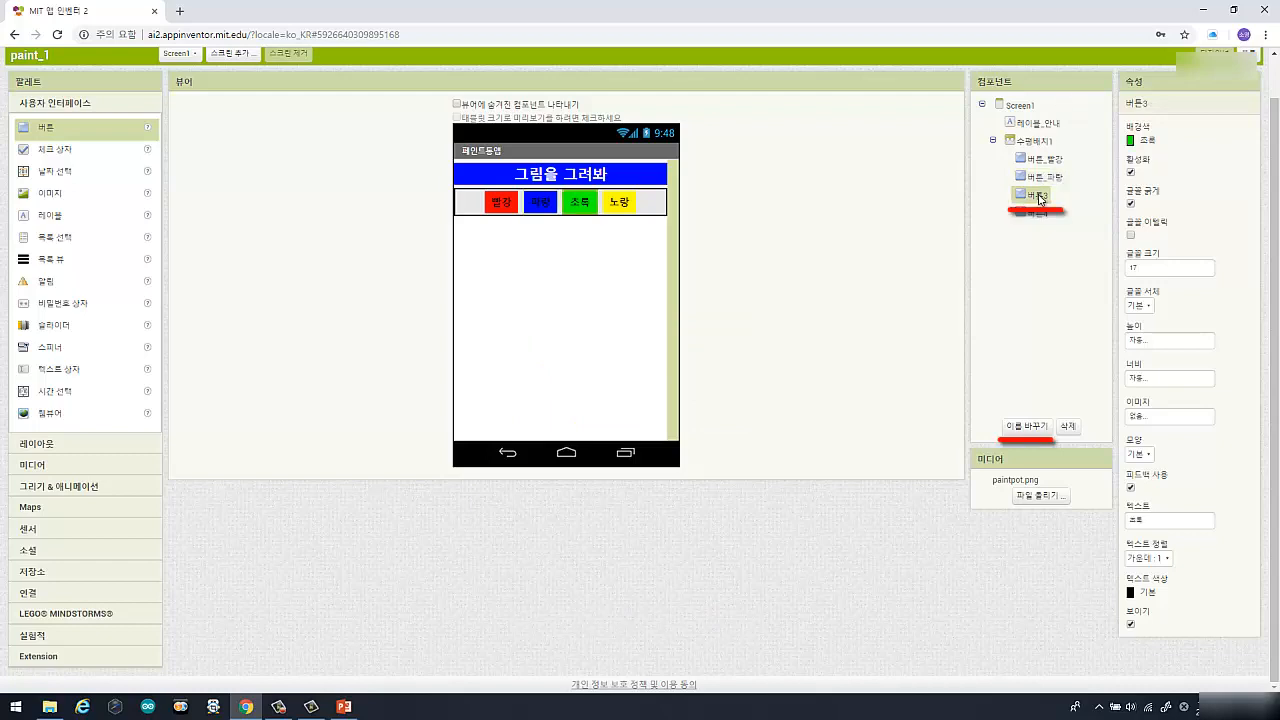
{"action": "left_click", "coordinate": [1018, 428]}
{"action": "type", "text": "버트"}
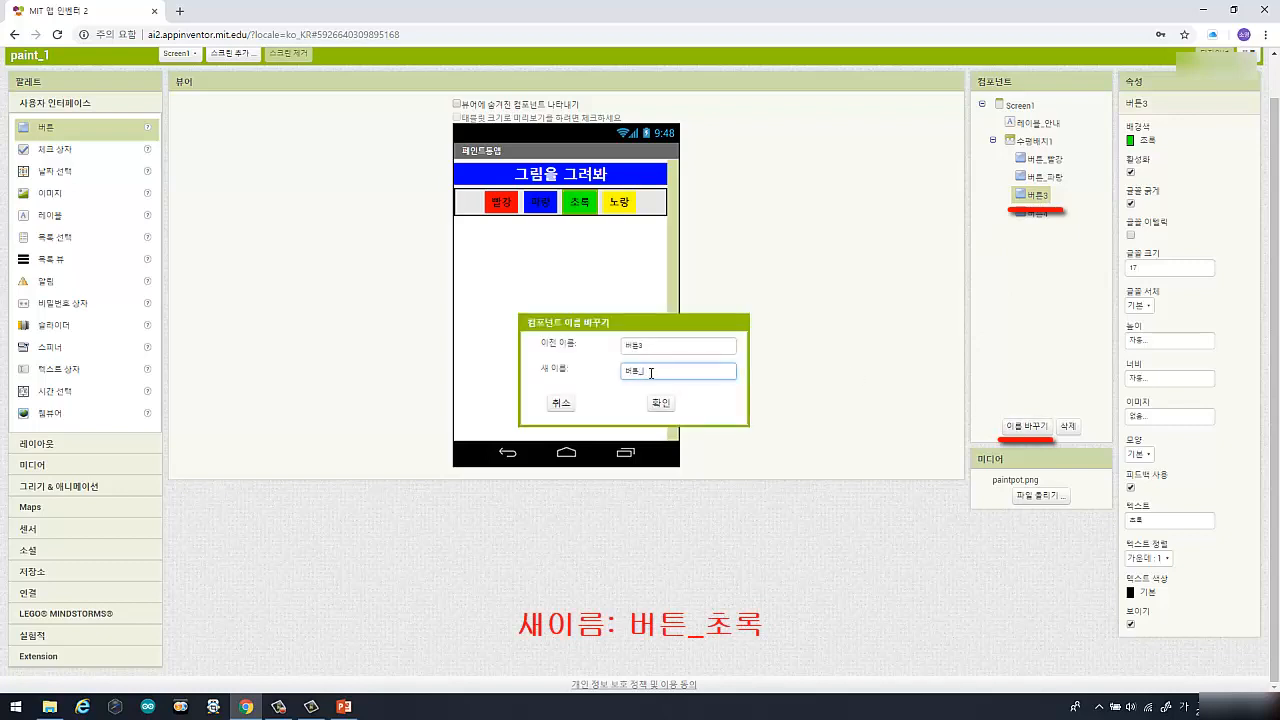
{"action": "type", "text": "_초록"}
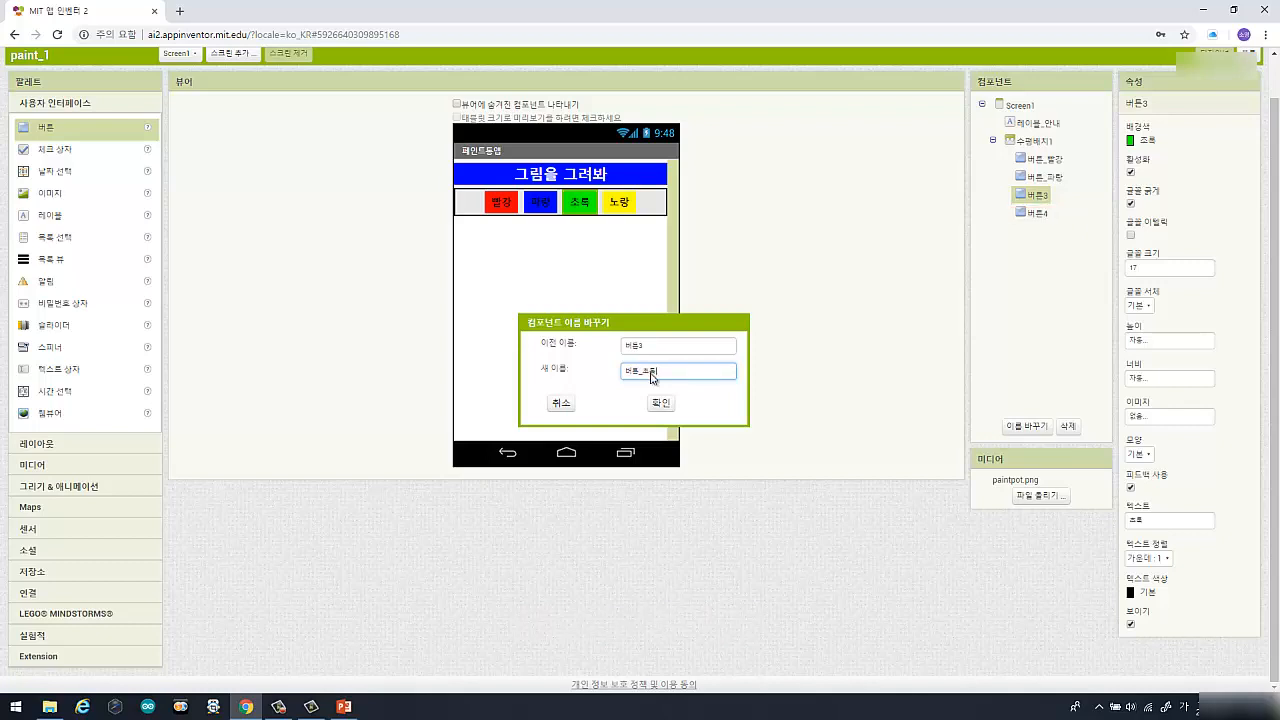
{"action": "key", "text": "Return"}
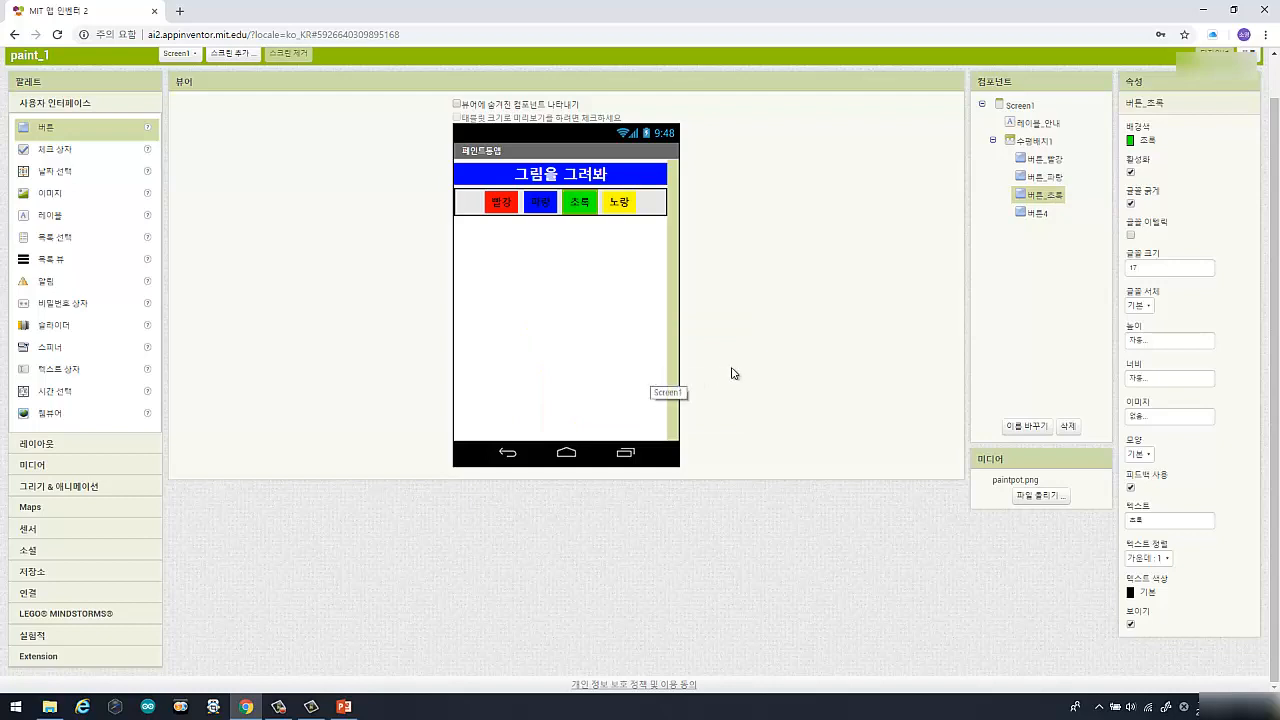
Rename the component 버튼4 to 버튼_노랑.
{"action": "left_click", "coordinate": [1039, 215]}
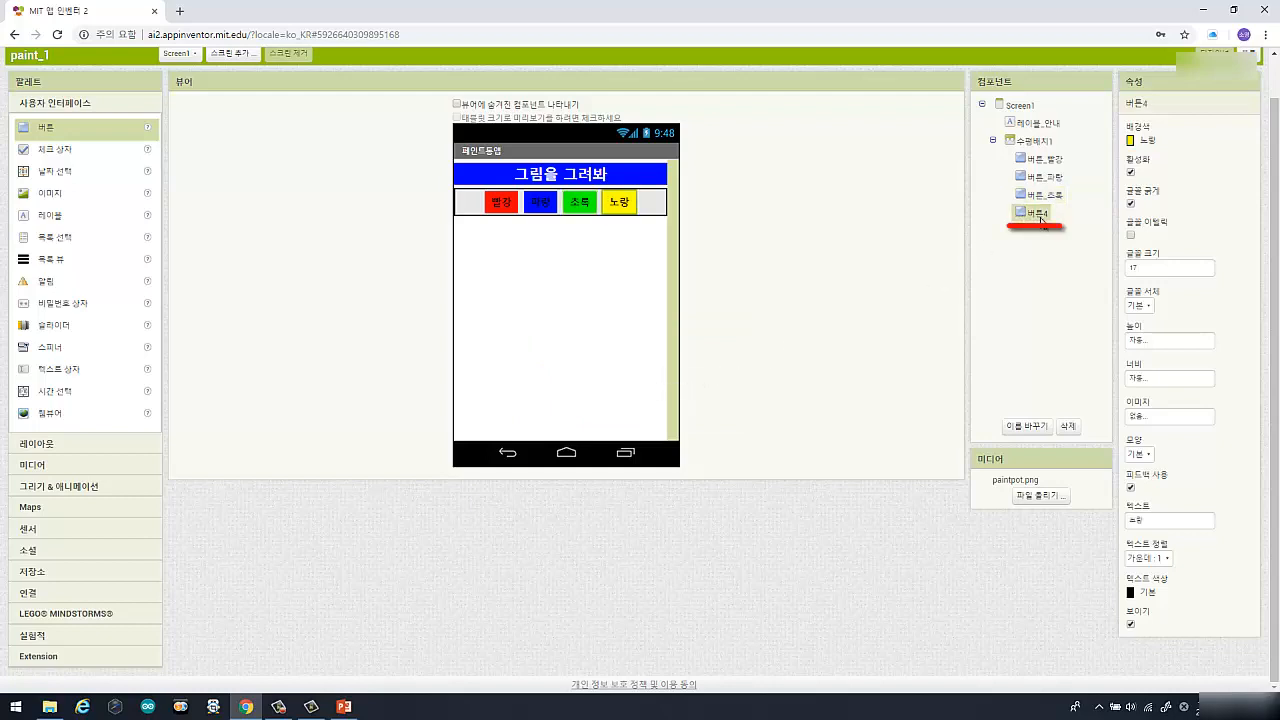
{"action": "left_click", "coordinate": [1026, 427]}
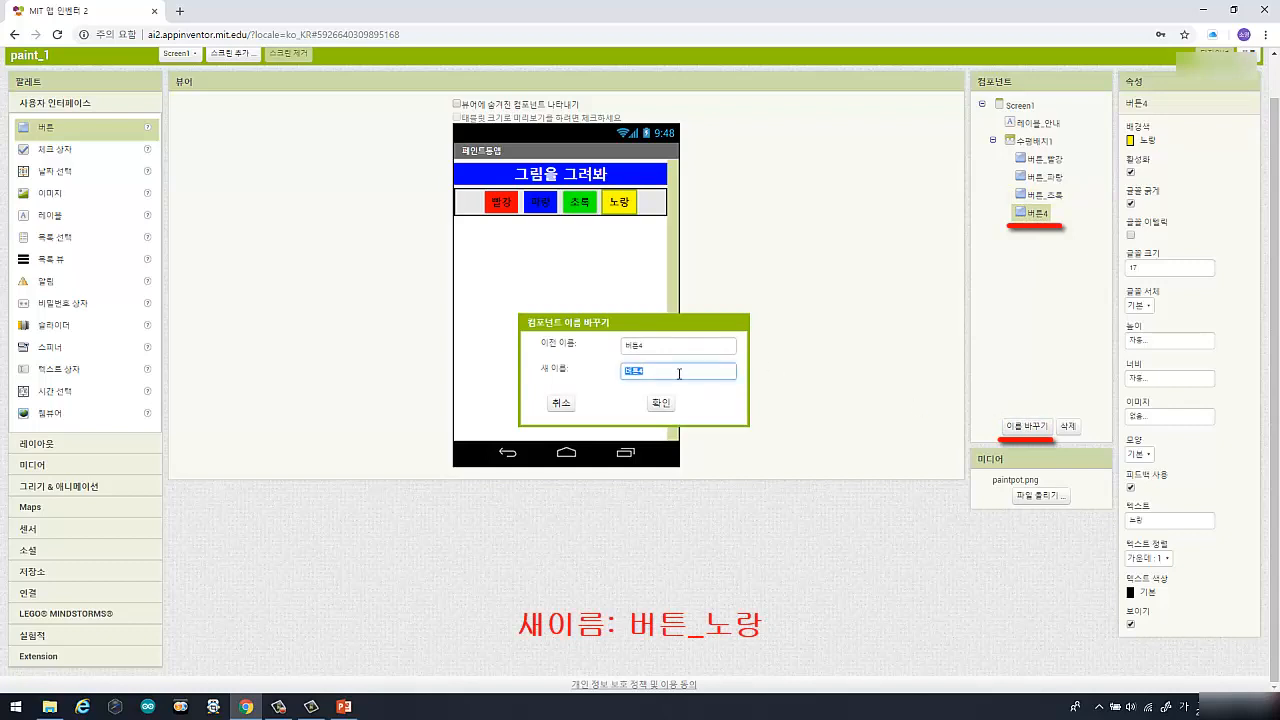
{"action": "left_click", "coordinate": [679, 374]}
{"action": "key", "text": "Return"}
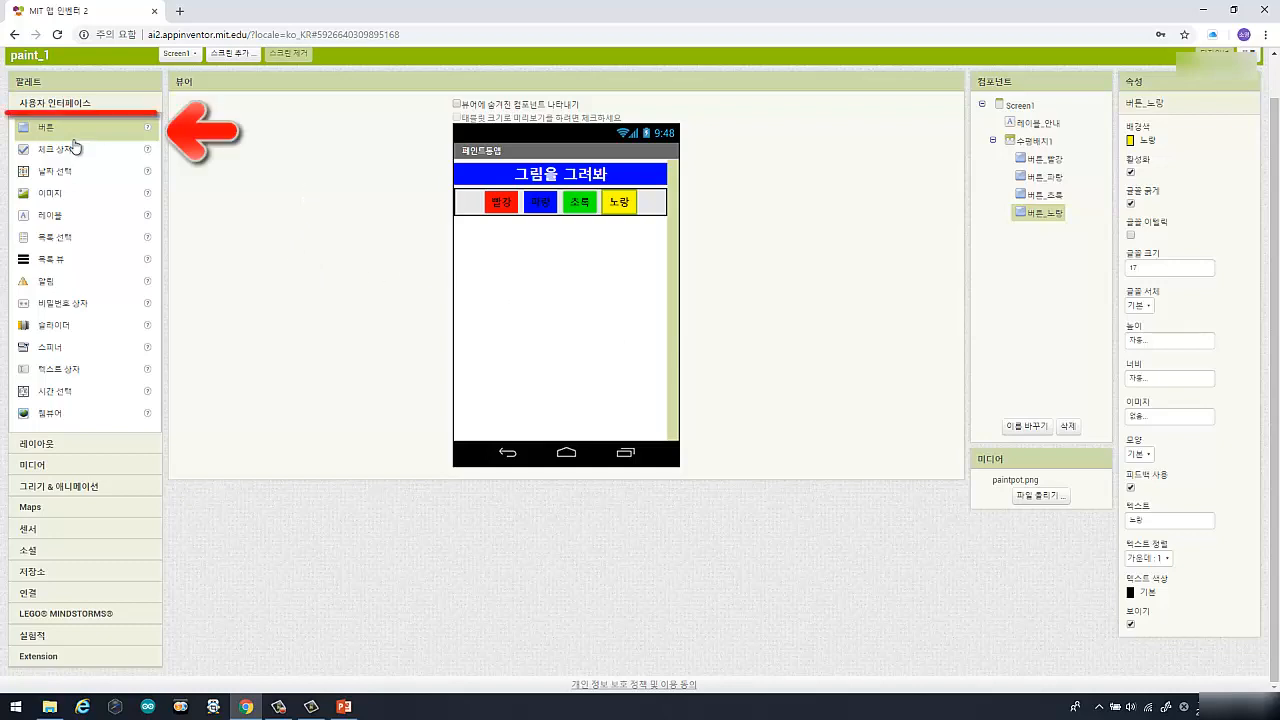
Add a fifth button after the yellow one in the row and give it a 자홍색 (magenta) background.
{"action": "mouse_move", "coordinate": [70, 130]}
{"action": "left_mouse_down"}
{"action": "mouse_move", "coordinate": [82, 146]}
{"action": "mouse_move", "coordinate": [485, 198]}
{"action": "mouse_move", "coordinate": [656, 202]}
{"action": "left_mouse_up"}
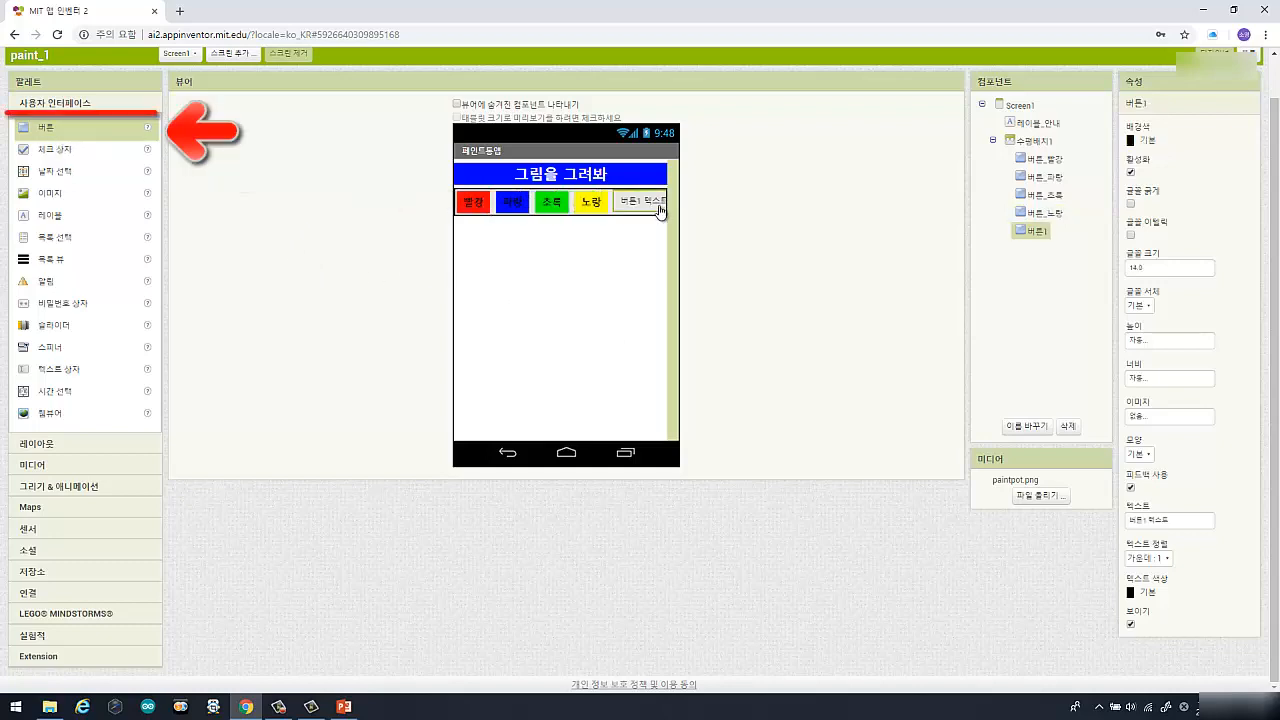
{"action": "left_click", "coordinate": [1141, 142]}
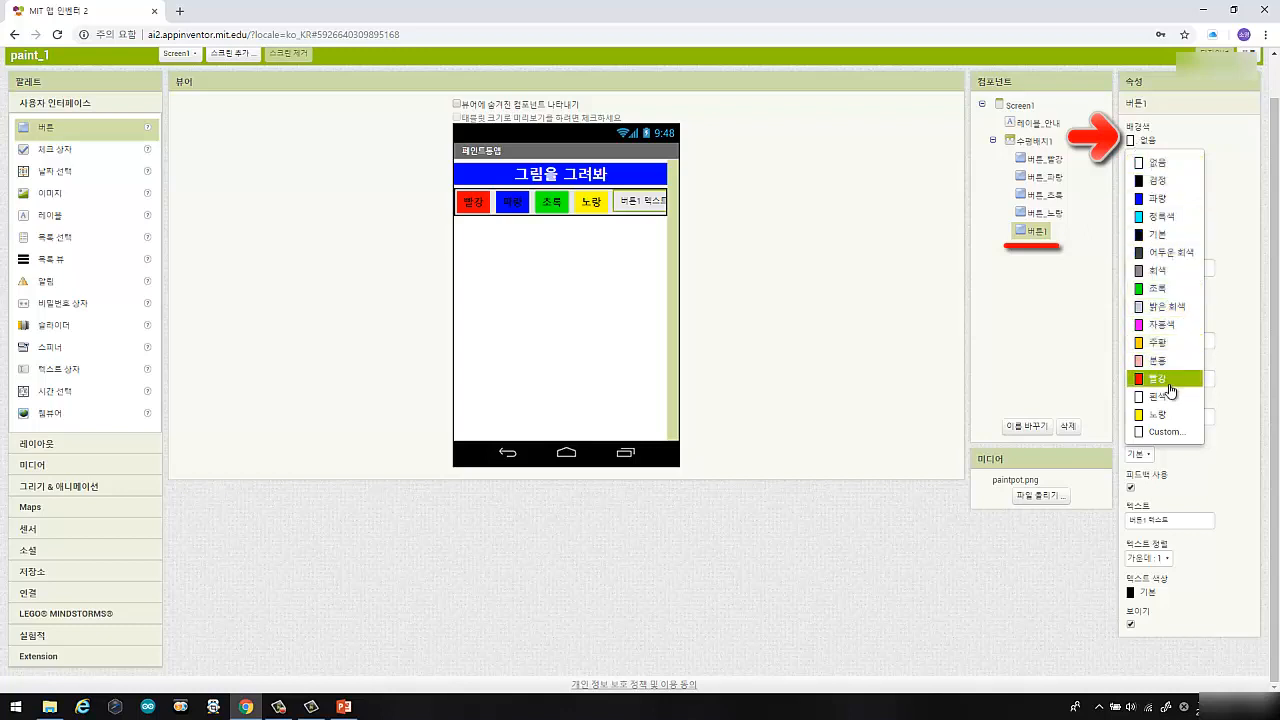
{"action": "left_click", "coordinate": [1176, 330]}
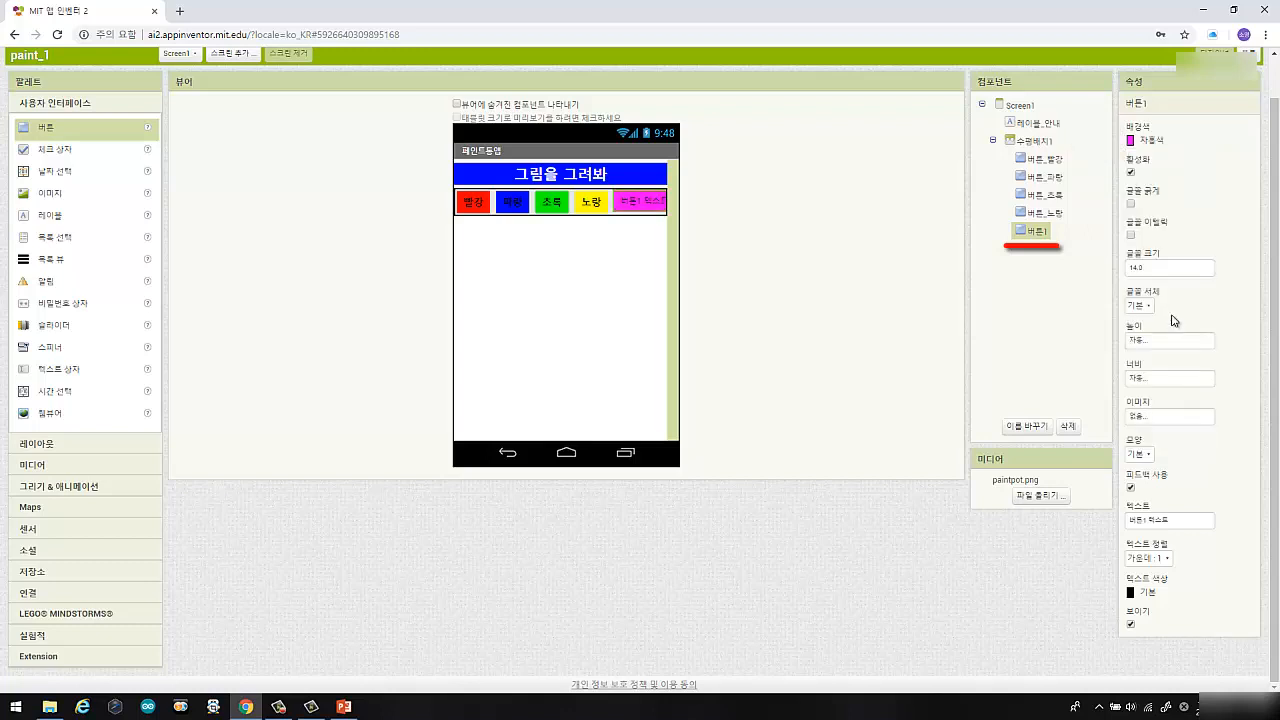
Make the magenta button's text bold and set its font size to 17.
{"action": "left_click", "coordinate": [1131, 204]}
{"action": "left_click", "coordinate": [1152, 270]}
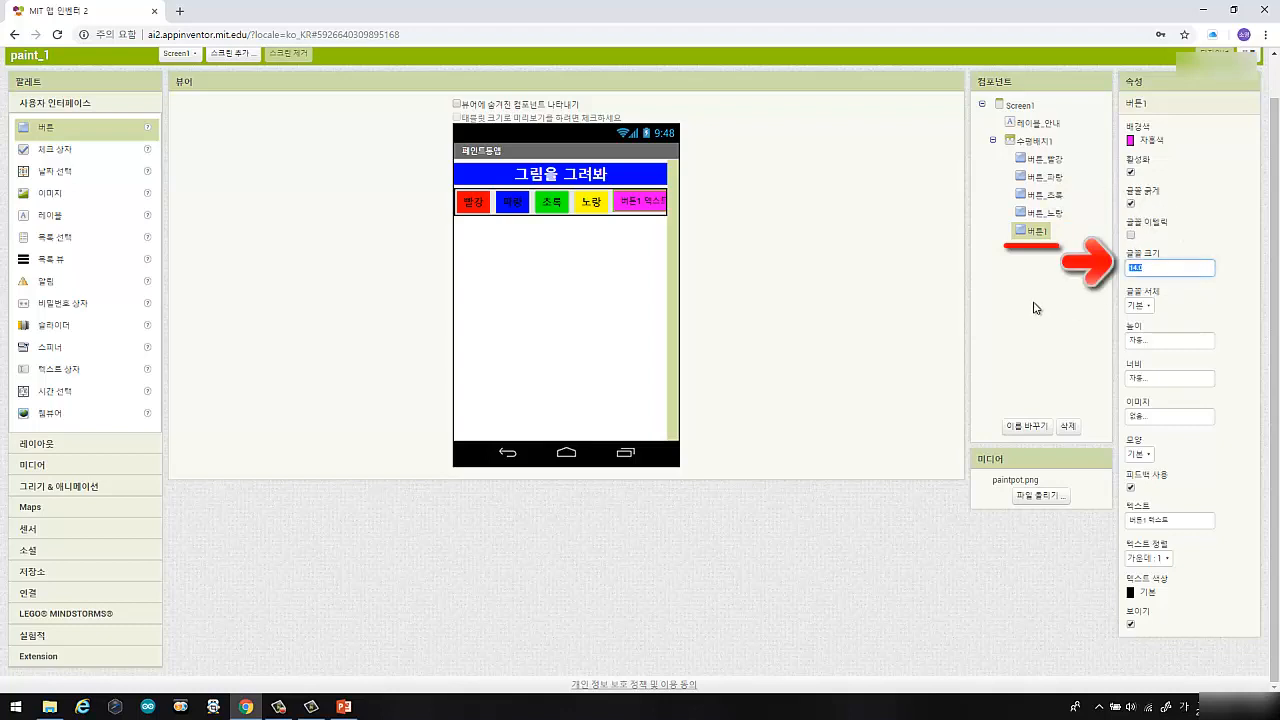
{"action": "type", "text": "17"}
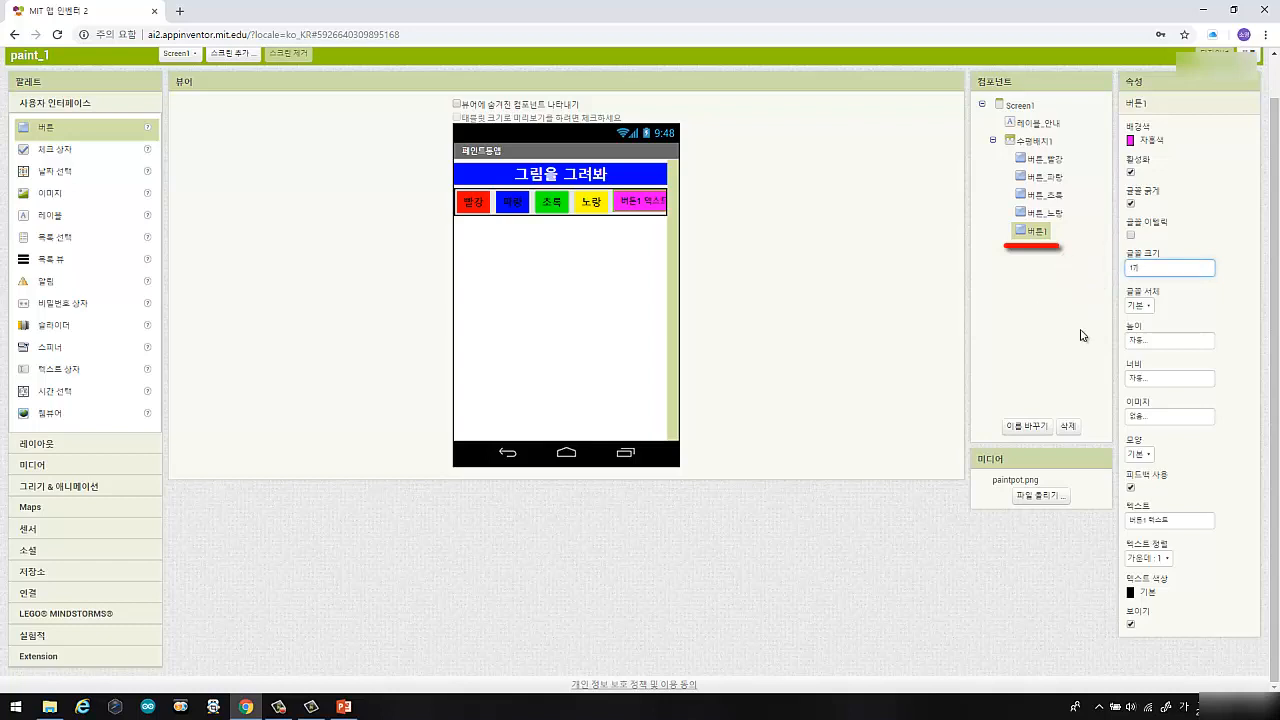
{"action": "left_click", "coordinate": [1082, 336]}
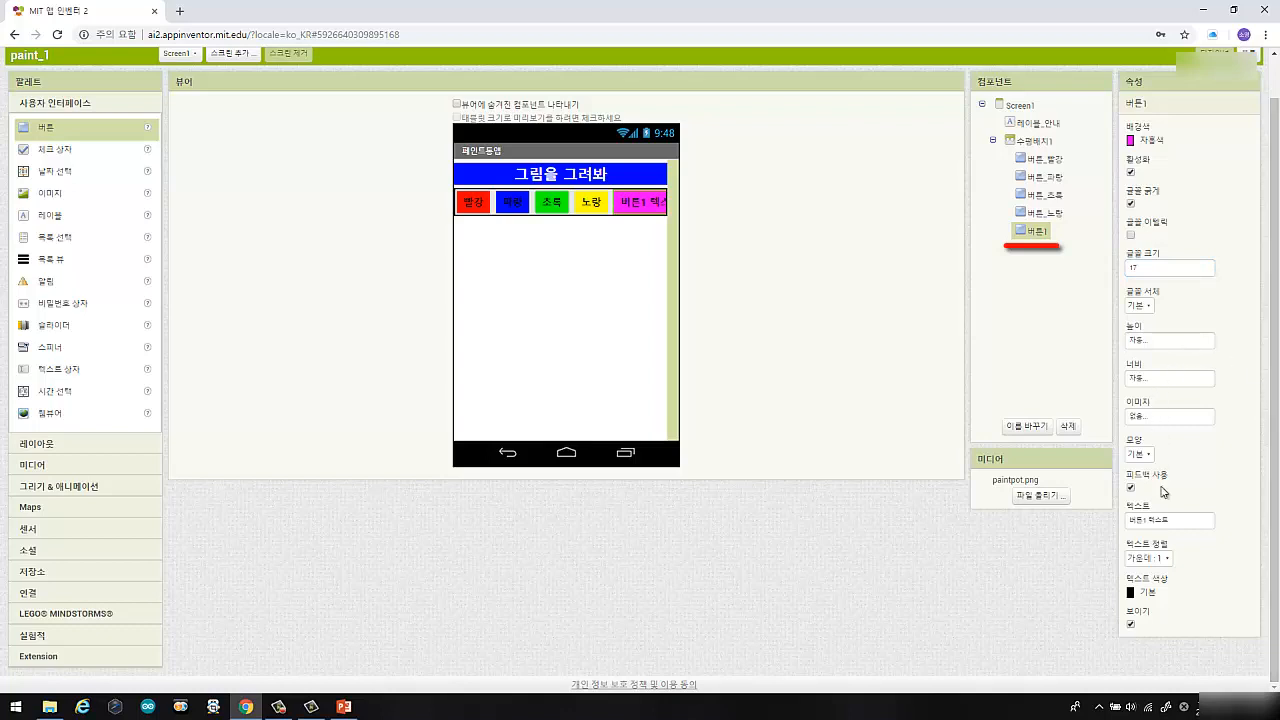
Change the text of the magenta button to 자홍.
{"action": "left_click", "coordinate": [1178, 520]}
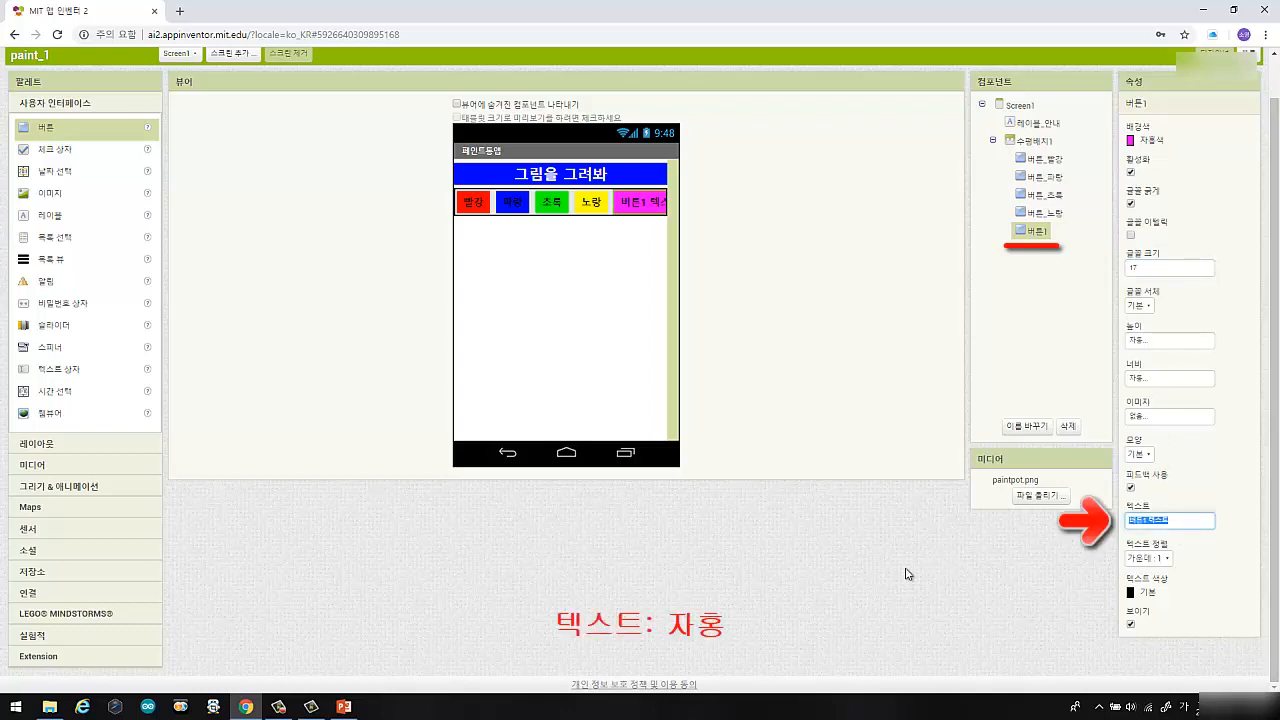
{"action": "type", "text": "ㅈ"}
{"action": "left_click", "coordinate": [885, 523]}
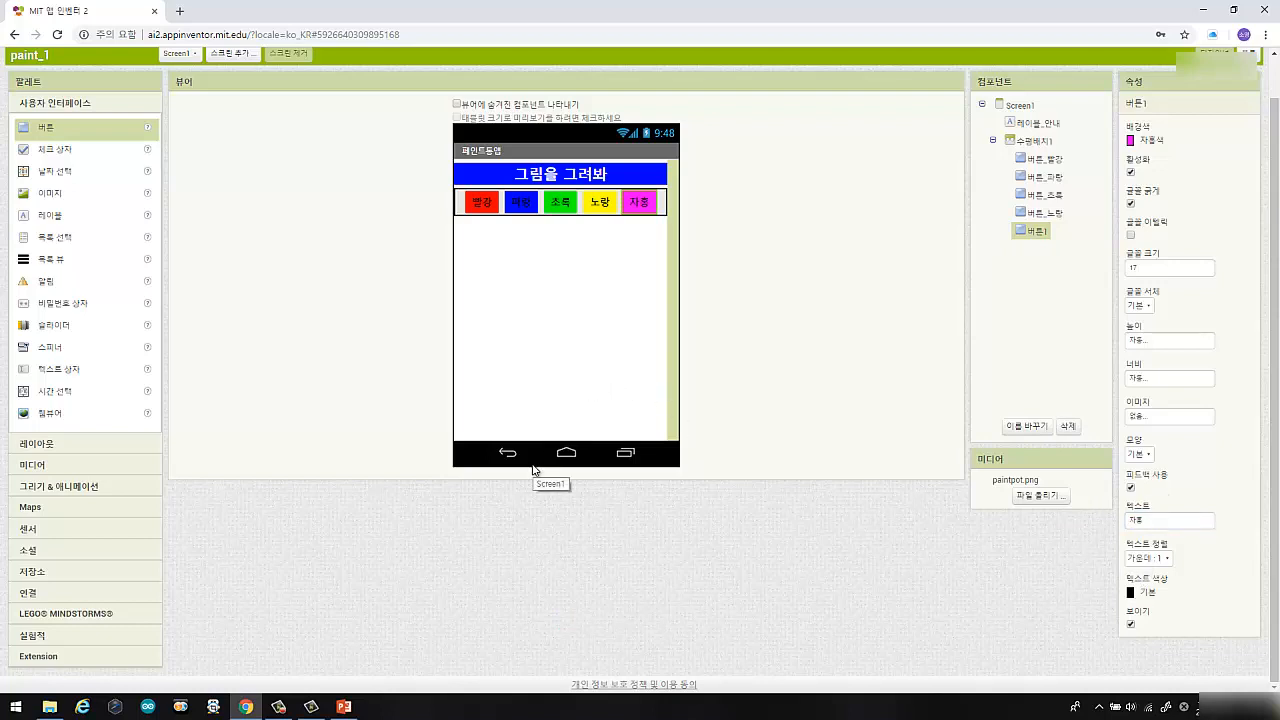
Add a sixth button at the end of the row and look through the properties of each button in turn.
{"action": "mouse_move", "coordinate": [110, 130]}
{"action": "left_mouse_down"}
{"action": "mouse_move", "coordinate": [140, 148]}
{"action": "mouse_move", "coordinate": [682, 214]}
{"action": "mouse_move", "coordinate": [668, 212]}
{"action": "left_mouse_up"}
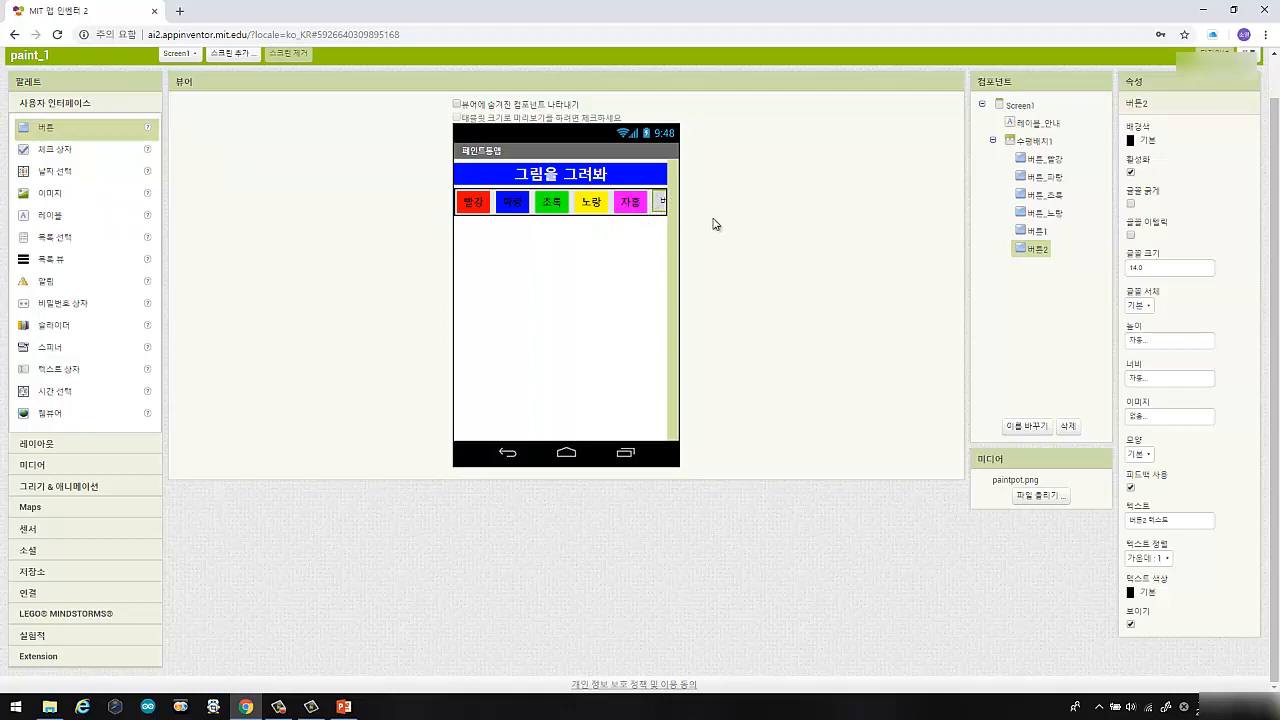
{"action": "left_click", "coordinate": [1036, 163]}
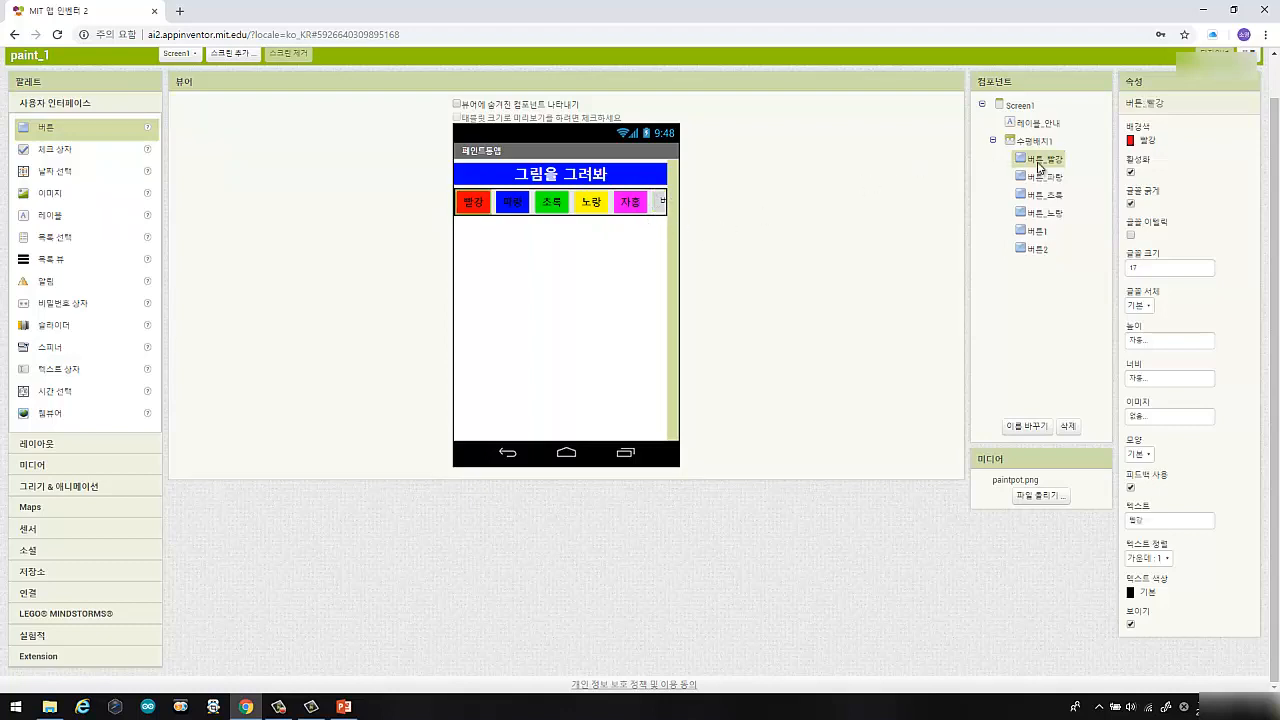
{"action": "left_click", "coordinate": [1035, 178]}
{"action": "left_click", "coordinate": [1034, 196]}
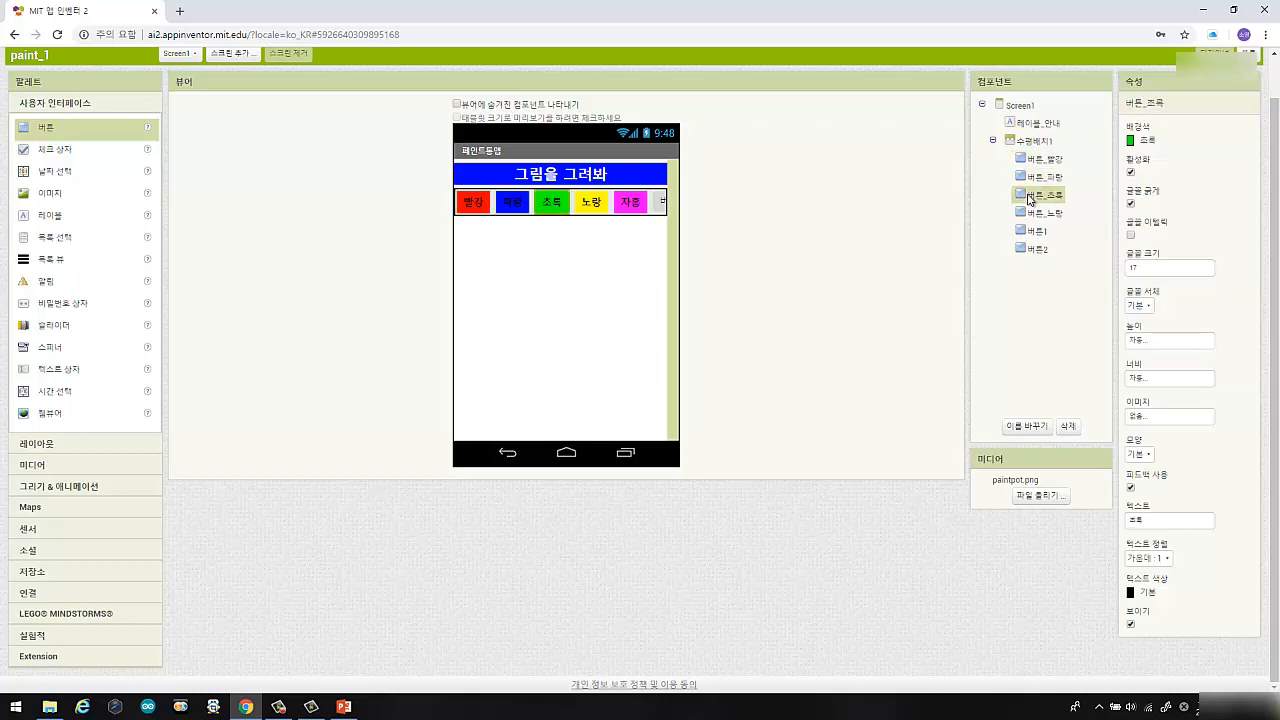
{"action": "left_click", "coordinate": [1035, 214]}
{"action": "left_click", "coordinate": [1037, 232]}
{"action": "left_click", "coordinate": [1038, 249]}
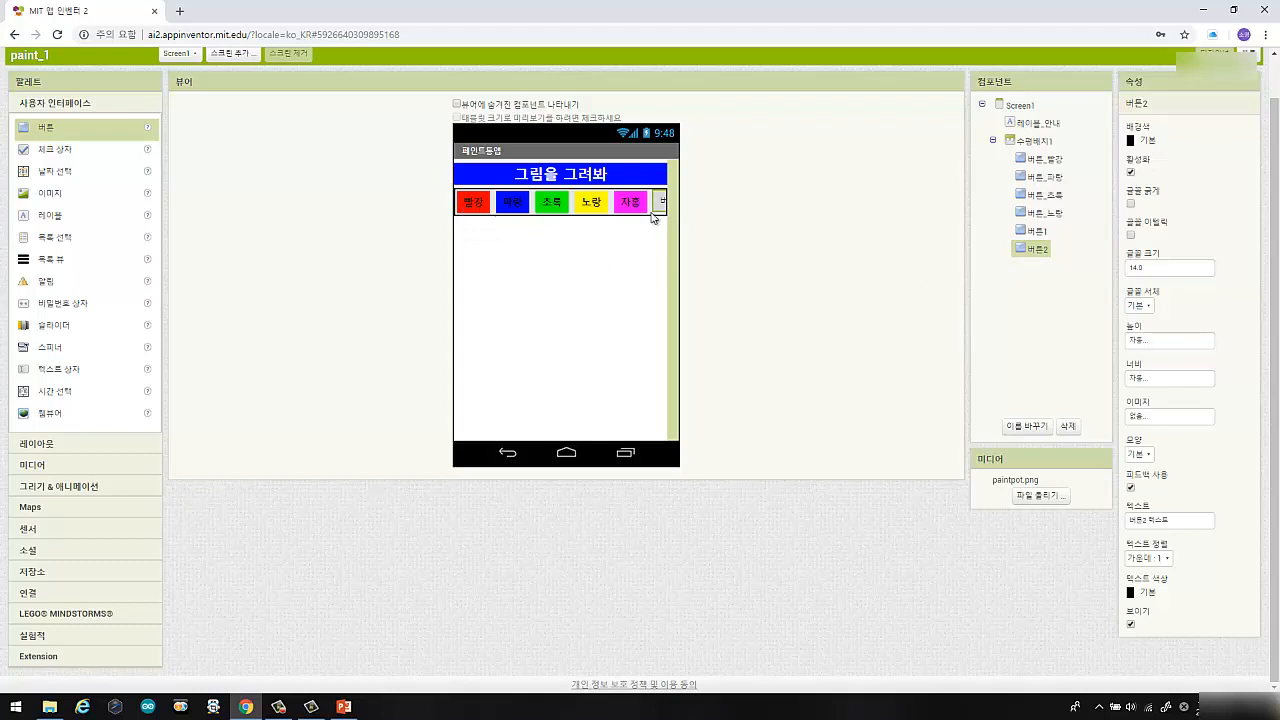
Give the sixth button at the end of the row a 회색 (gray) background and make its text bold.
{"action": "left_click_drag", "start_coordinate": [1004, 262], "coordinate": [1058, 262]}
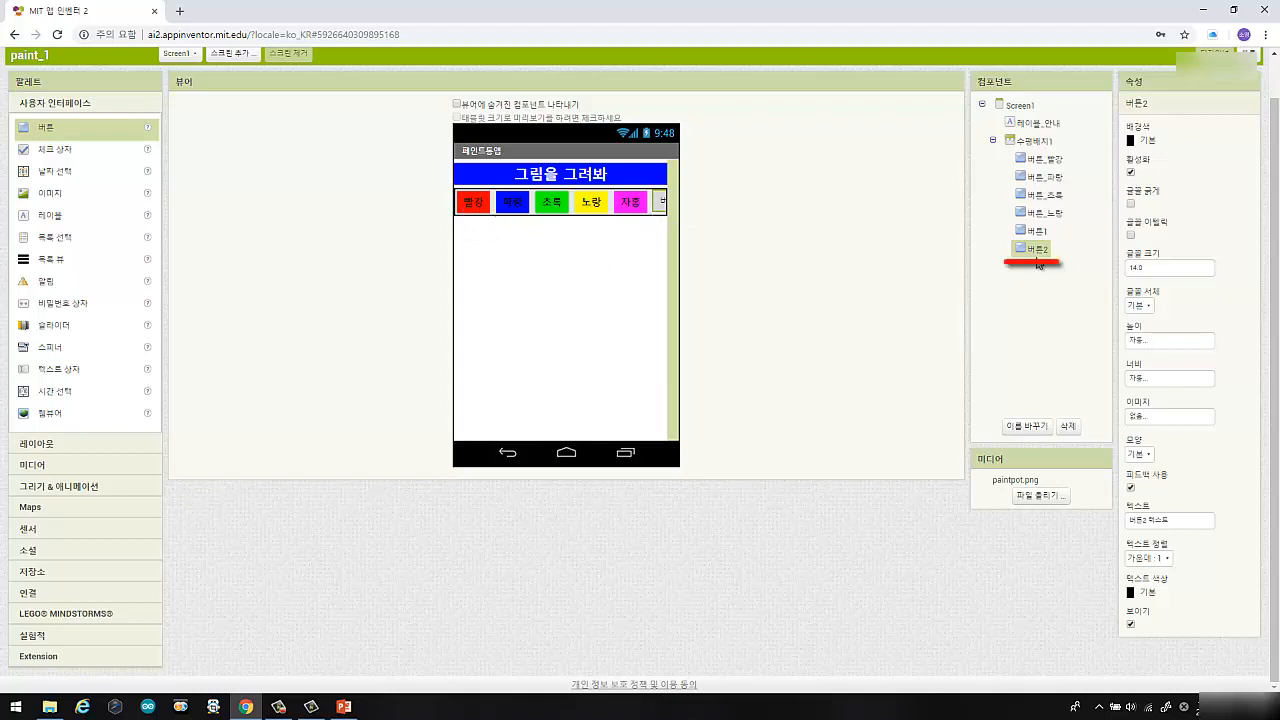
{"action": "left_click", "coordinate": [1146, 141]}
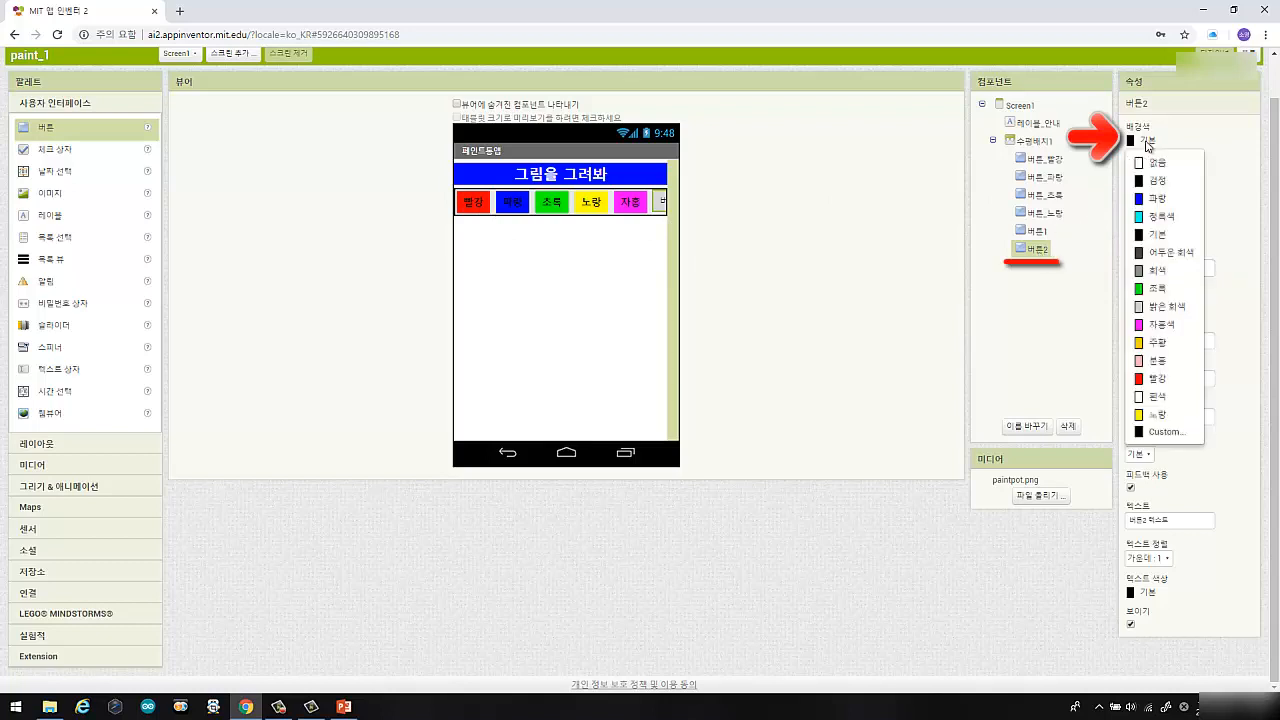
{"action": "left_click", "coordinate": [1163, 271]}
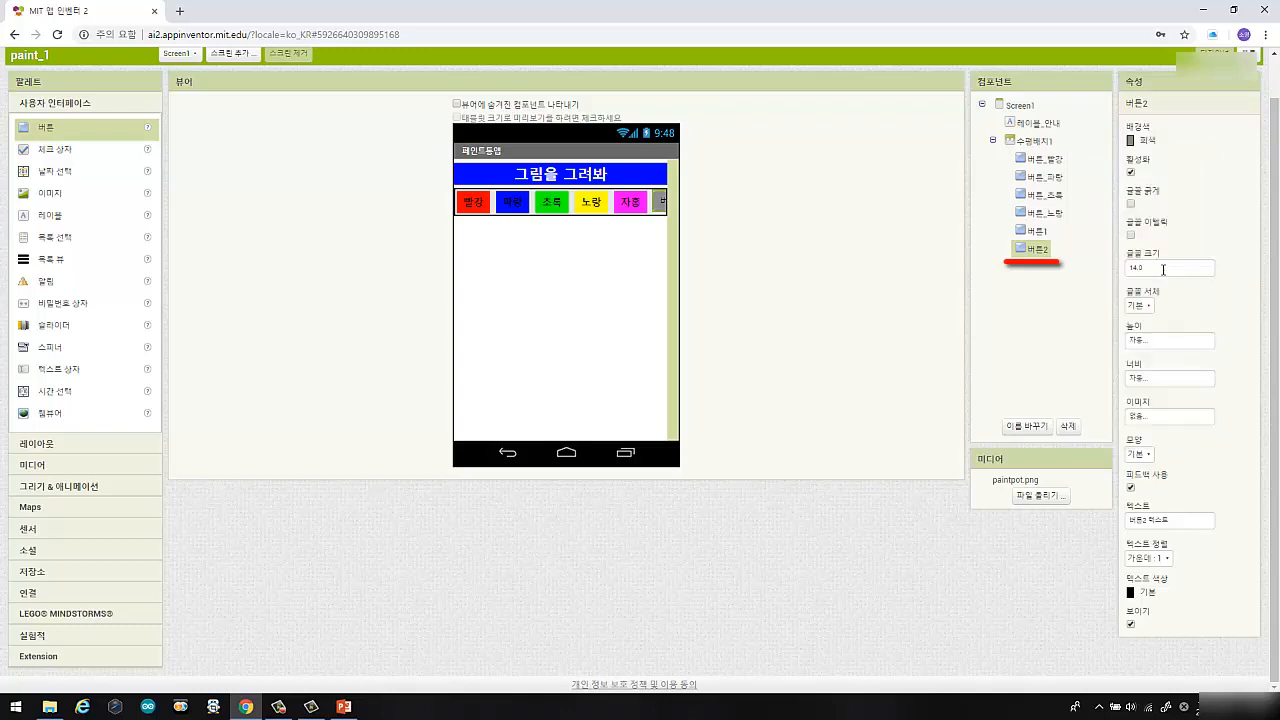
{"action": "left_click", "coordinate": [1131, 204]}
Try a font size of 17 on the gray button, and settle on 14.
{"action": "left_click", "coordinate": [1150, 266]}
{"action": "type", "text": "17"}
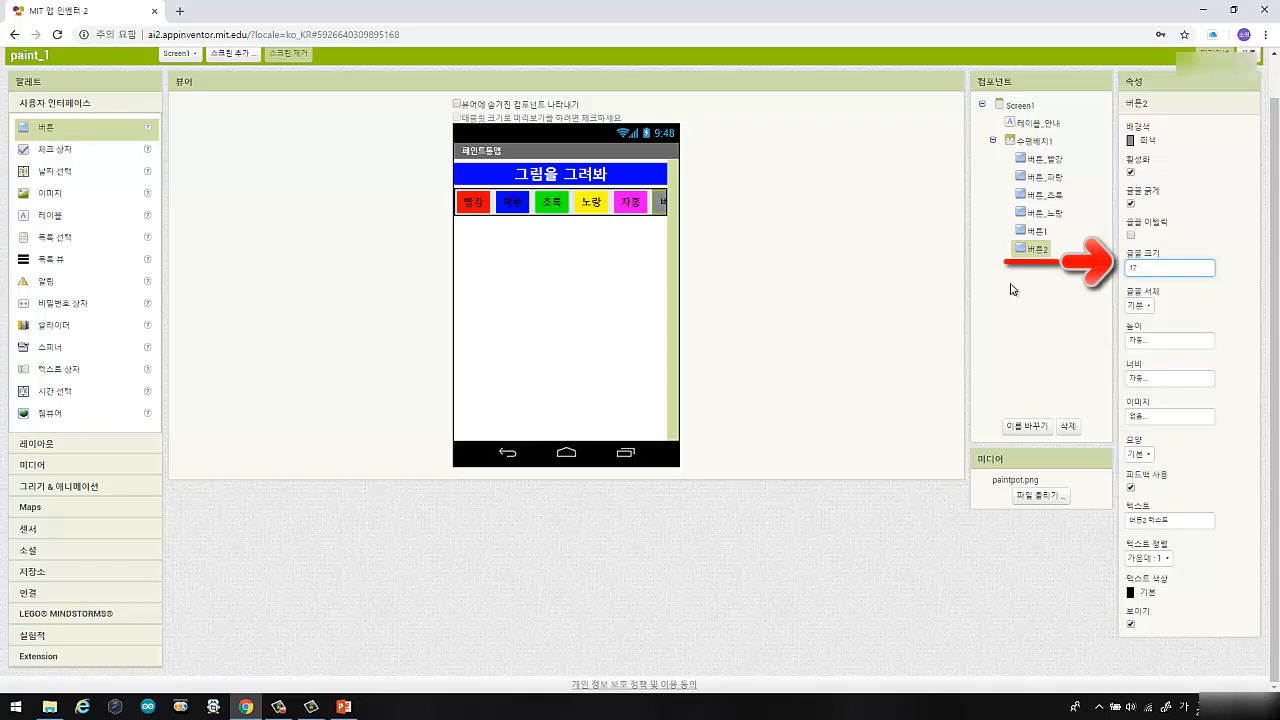
{"action": "key", "text": "Return"}
{"action": "left_click", "coordinate": [1147, 268]}
{"action": "left_click", "coordinate": [1087, 290]}
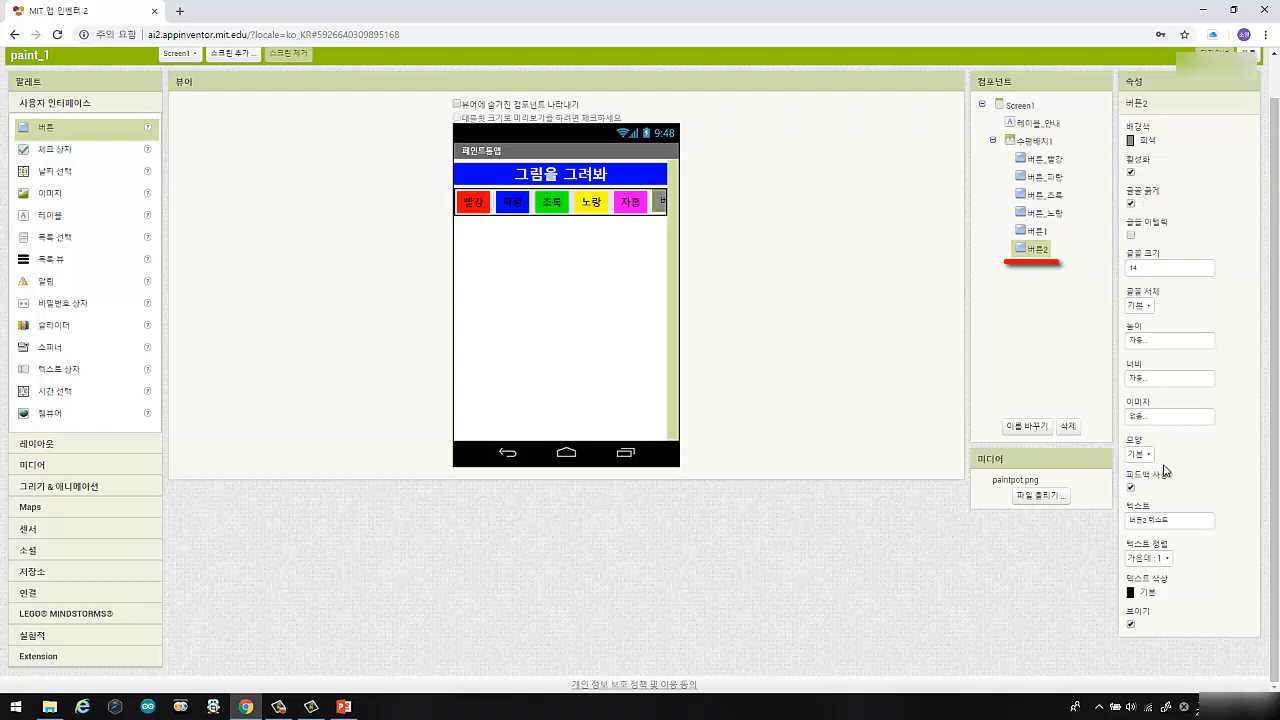
Change the text of the gray button to 회색.
{"action": "left_click", "coordinate": [1178, 520]}
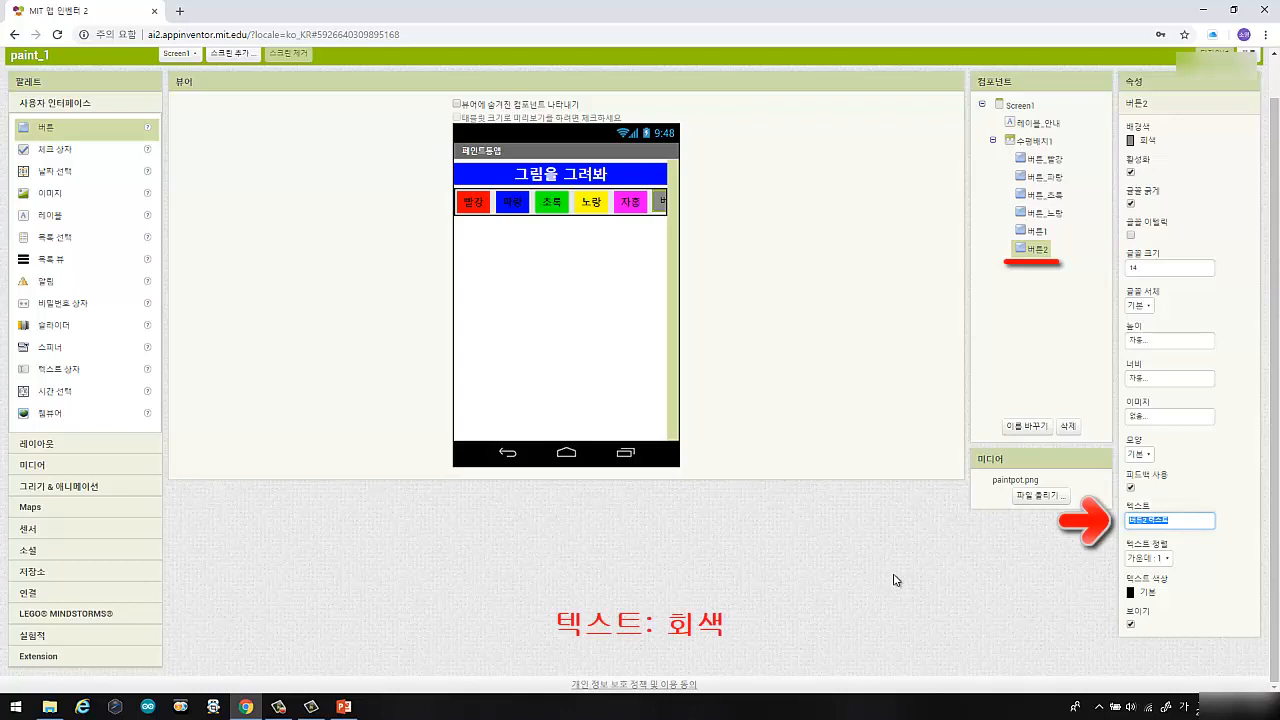
{"action": "type", "text": "ㅌ"}
{"action": "type", "text": "색"}
{"action": "key", "text": "Return"}
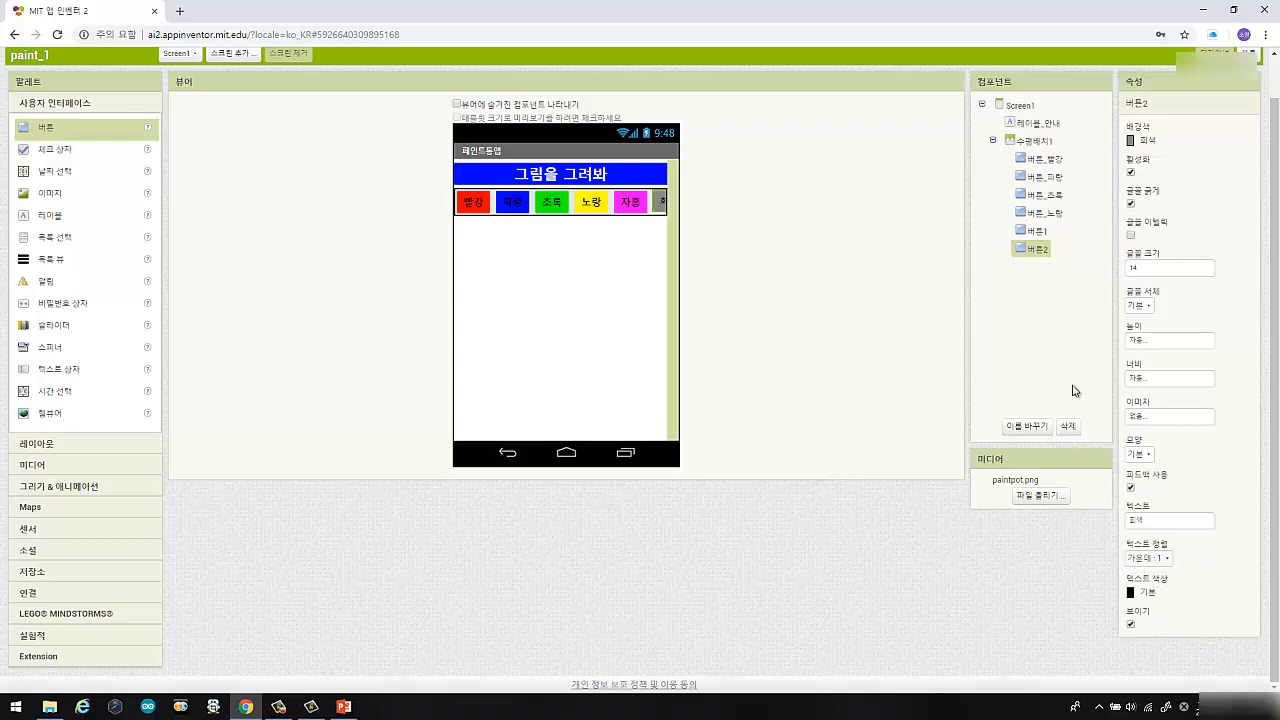
Rename the magenta button component to 버튼_자홍.
{"action": "left_click", "coordinate": [1040, 232]}
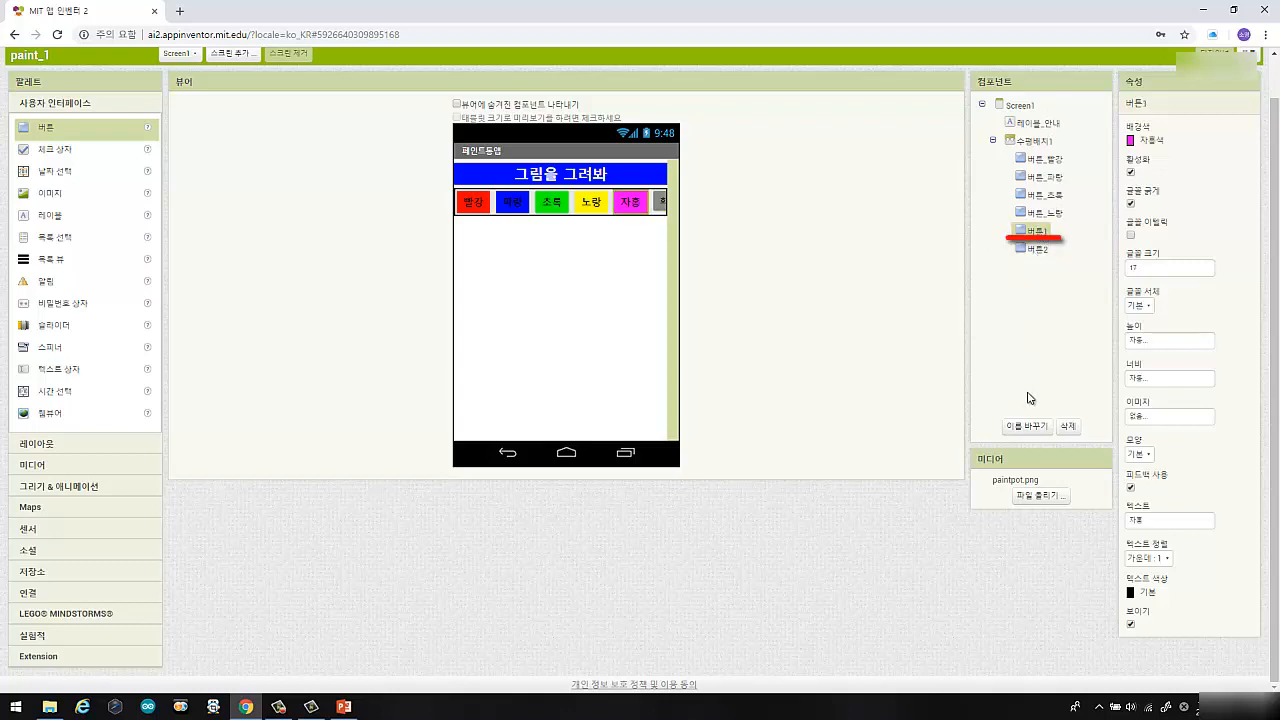
{"action": "left_click", "coordinate": [1030, 425]}
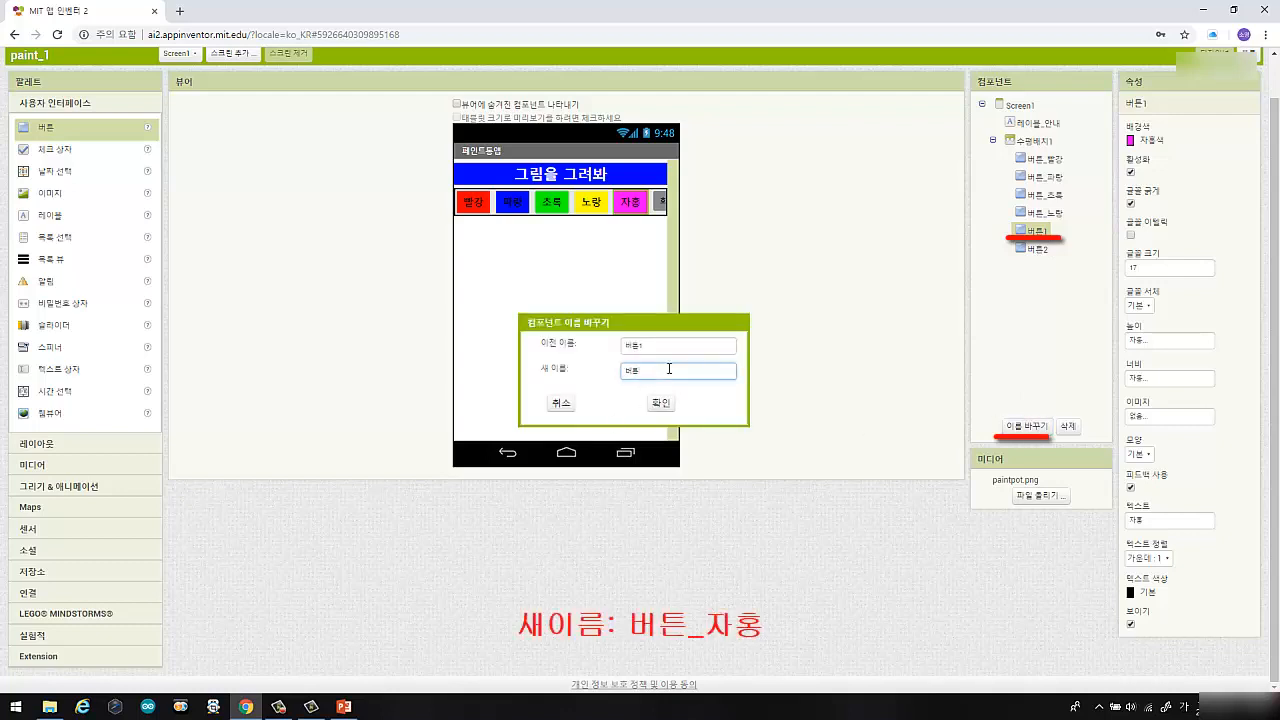
{"action": "type", "text": "_자홍"}
{"action": "key", "text": "Return"}
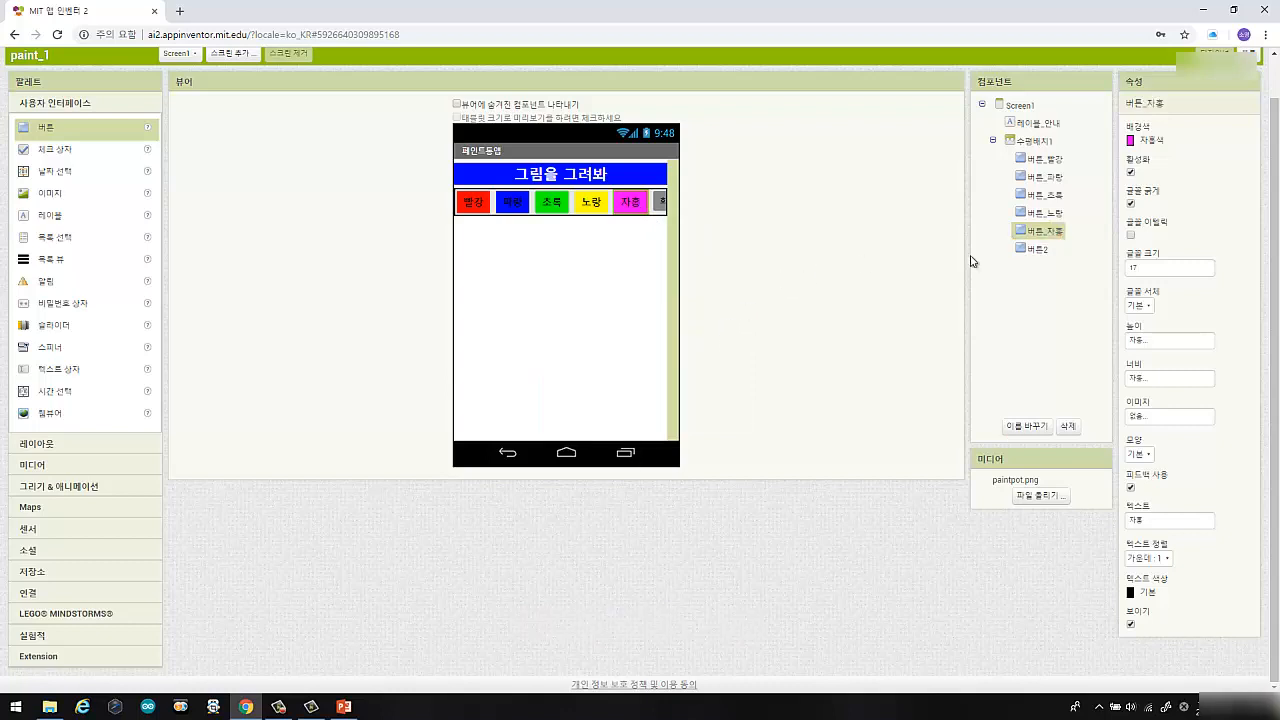
Rename the gray button component to 버튼_회색.
{"action": "left_click", "coordinate": [1040, 250]}
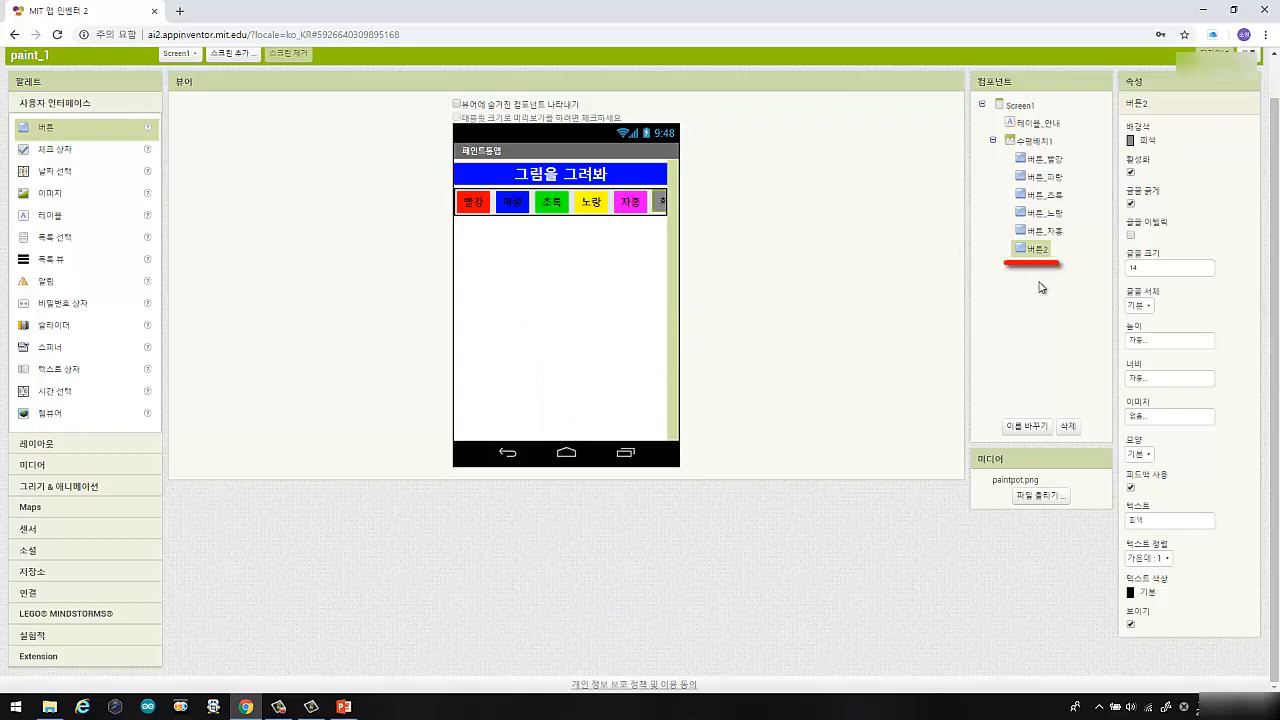
{"action": "left_click", "coordinate": [1026, 426]}
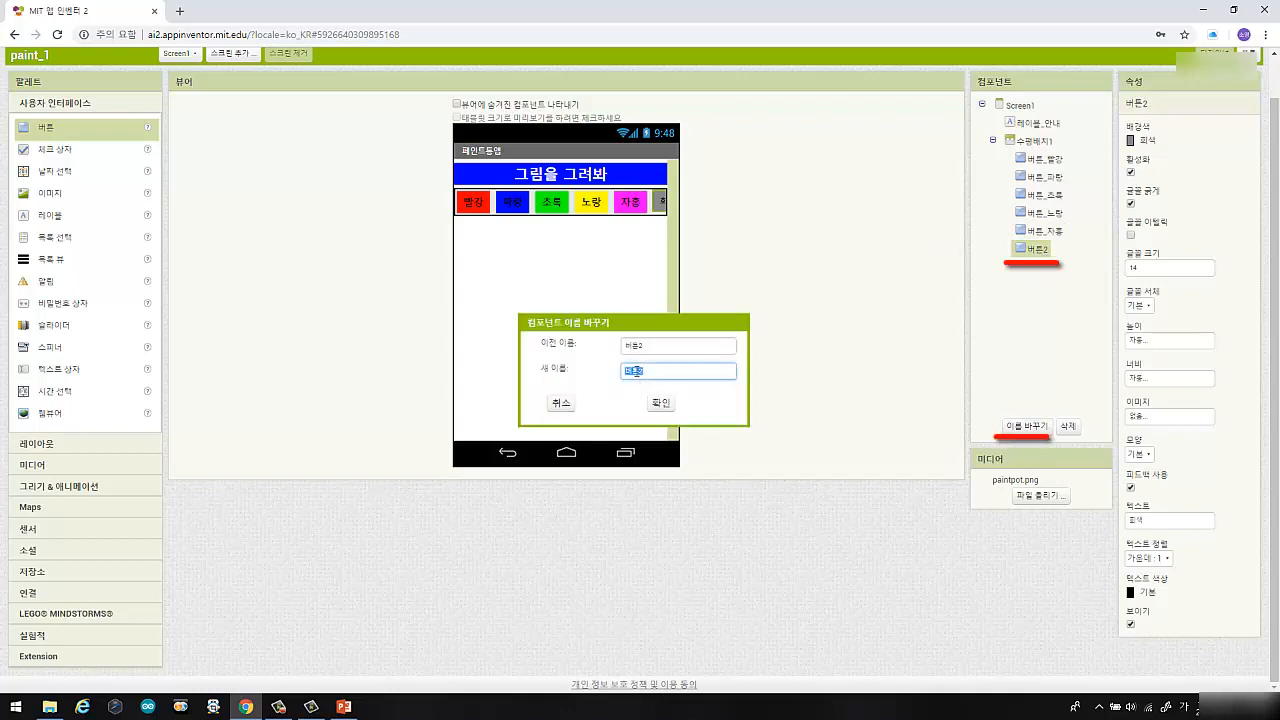
{"action": "left_click", "coordinate": [661, 403]}
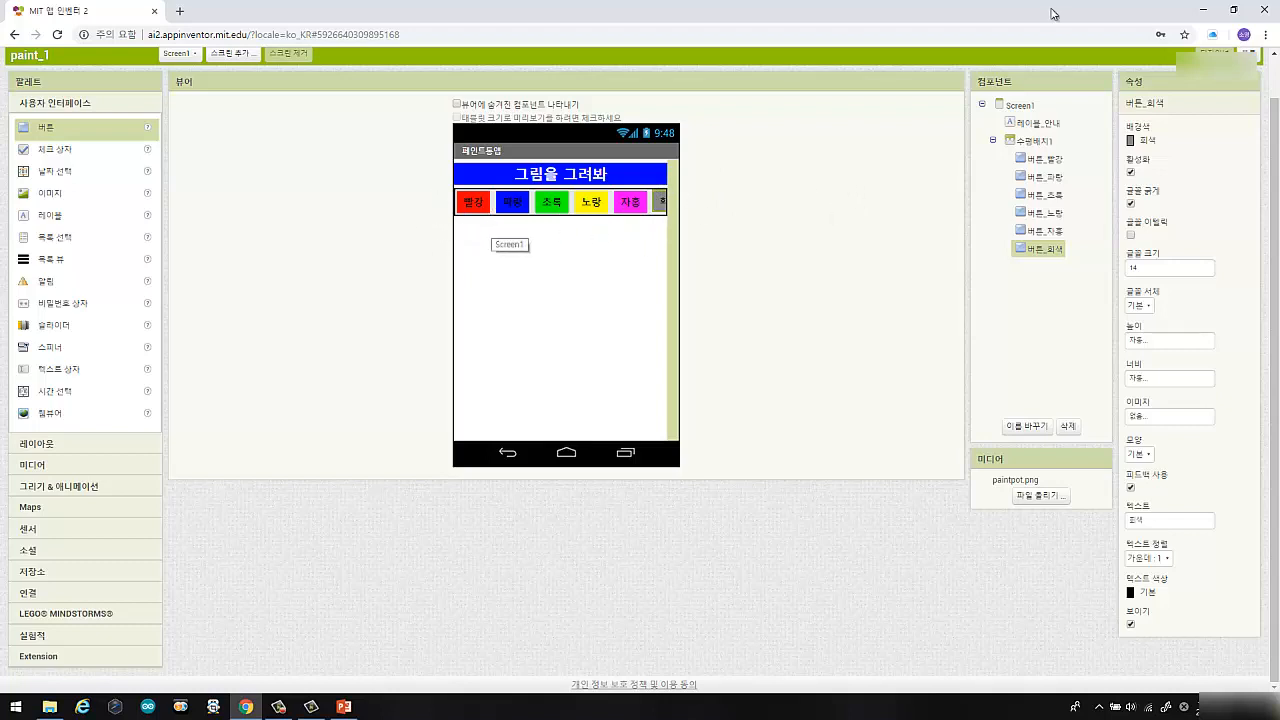
Set the font size of the red and blue buttons to 14.
{"action": "left_click", "coordinate": [1043, 161]}
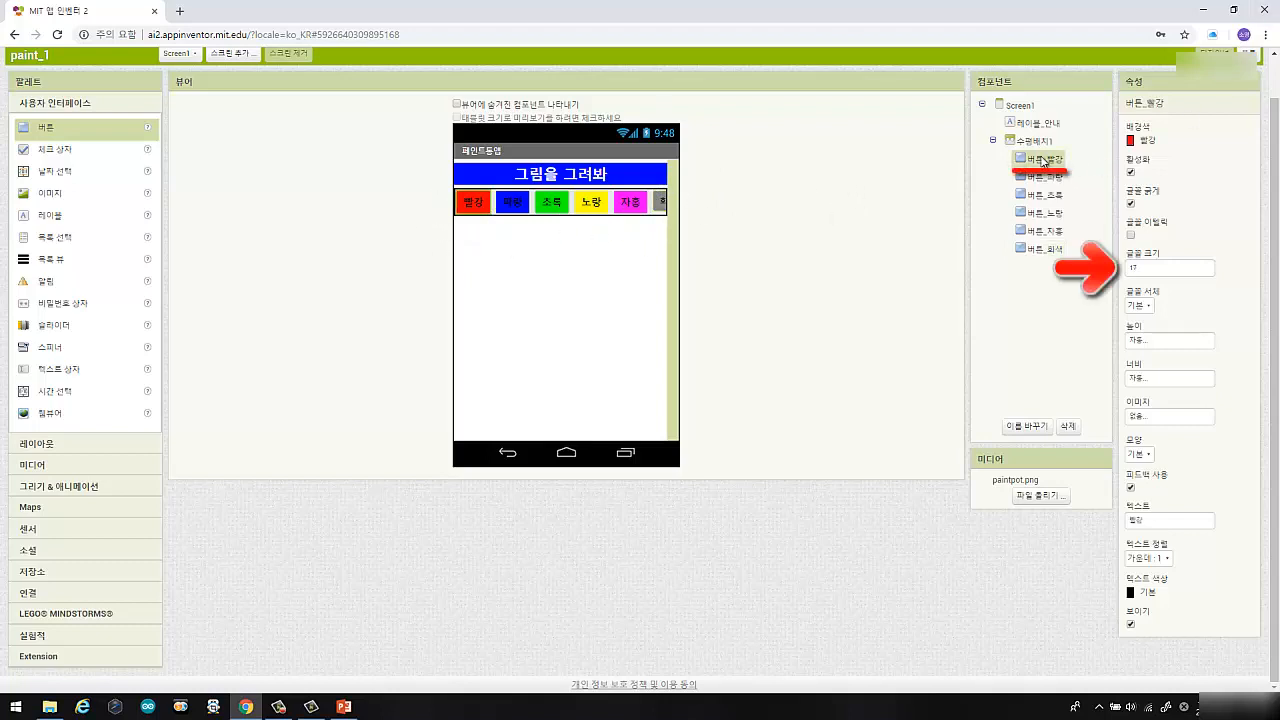
{"action": "left_click", "coordinate": [1168, 266]}
{"action": "key", "text": "Return"}
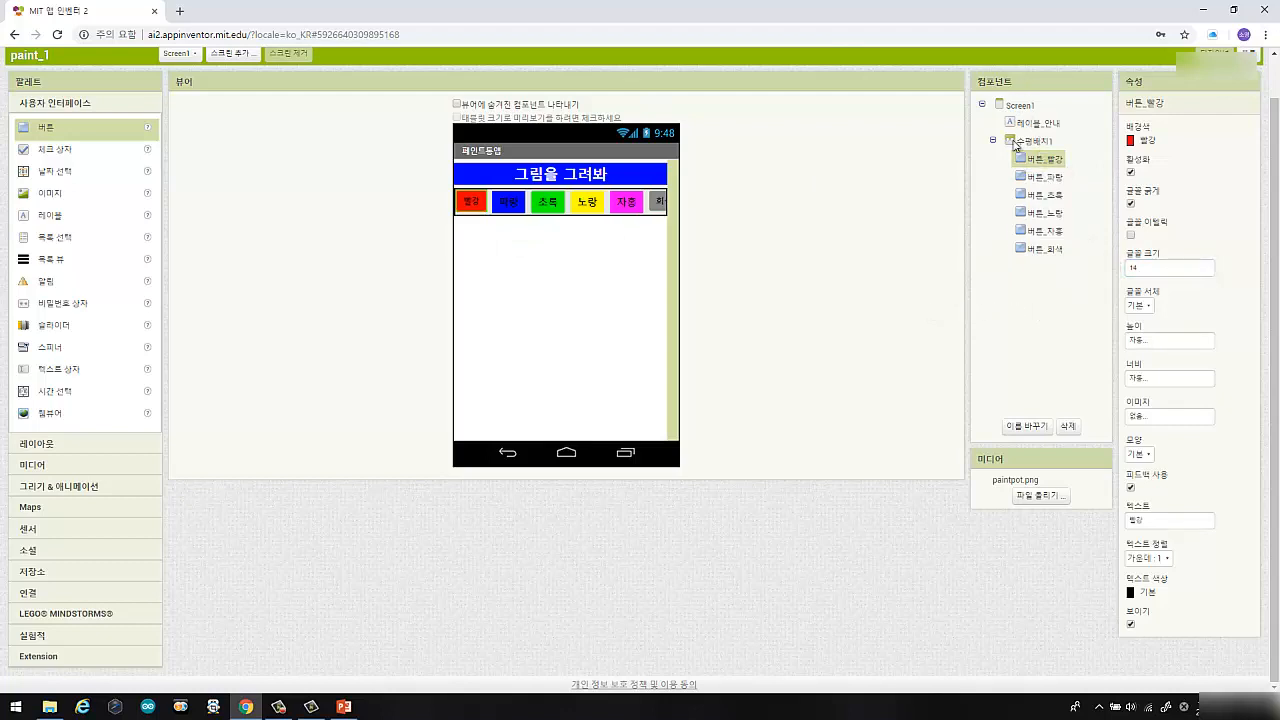
{"action": "left_click", "coordinate": [1040, 177]}
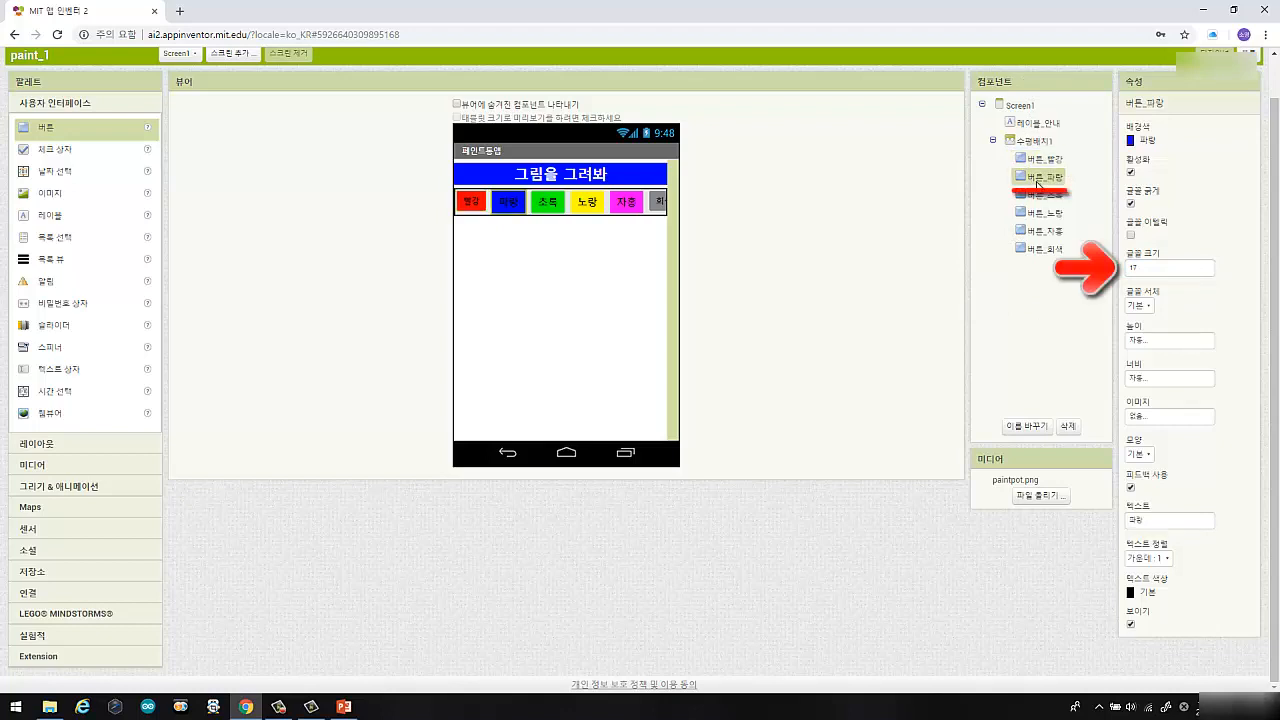
{"action": "left_click", "coordinate": [1136, 268]}
{"action": "left_click", "coordinate": [1055, 305]}
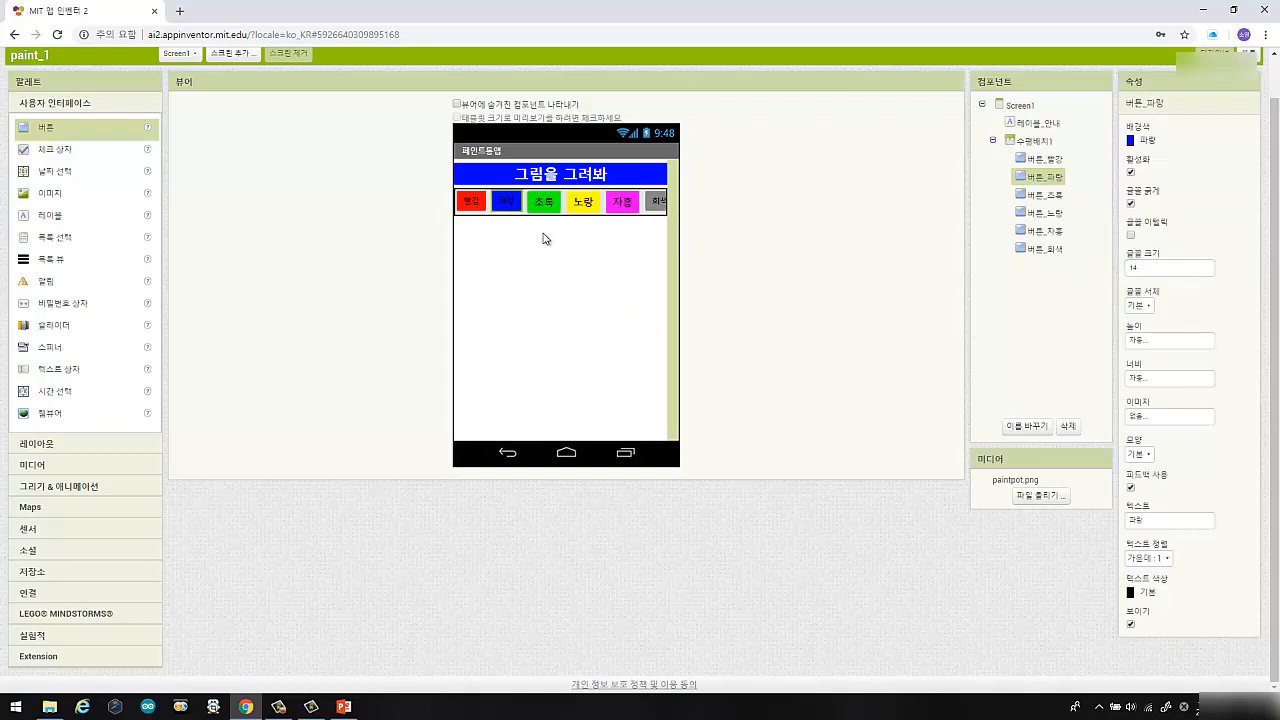
Set the font size of the green and yellow buttons to 14.
{"action": "left_click", "coordinate": [1047, 196]}
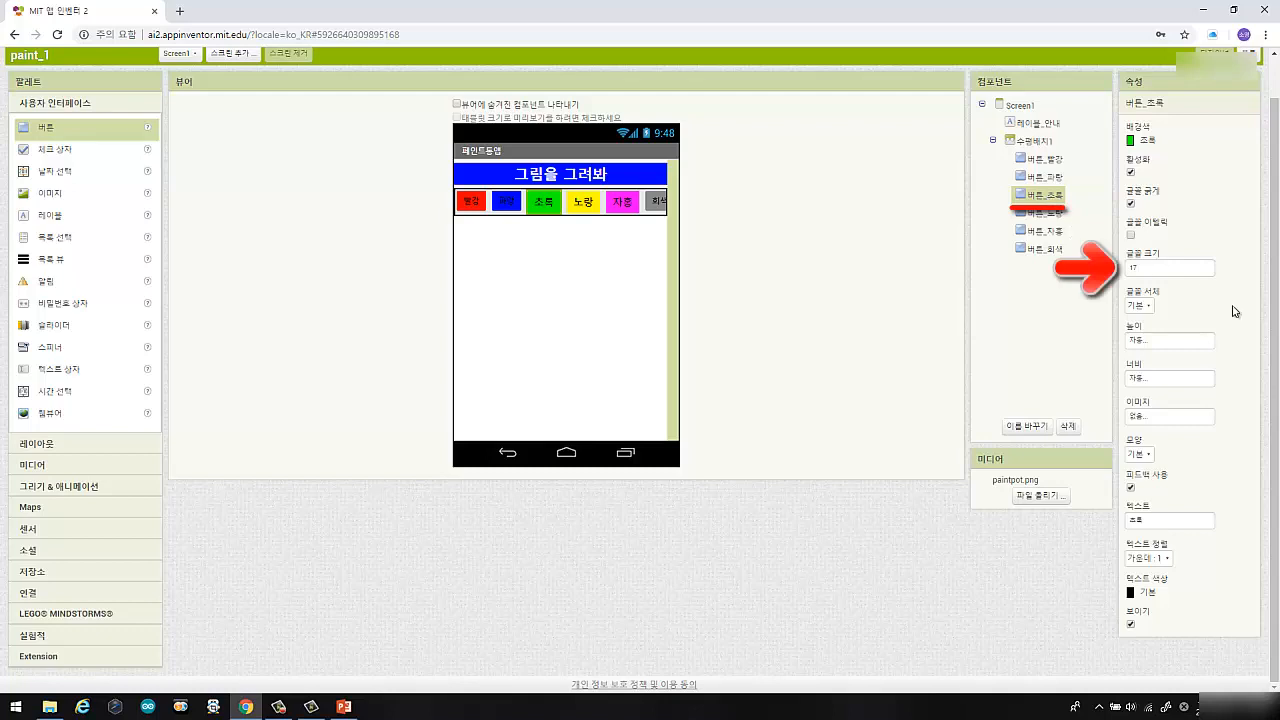
{"action": "left_click", "coordinate": [1171, 268]}
{"action": "type", "text": "14"}
{"action": "key", "text": "Return"}
{"action": "left_click", "coordinate": [1044, 215]}
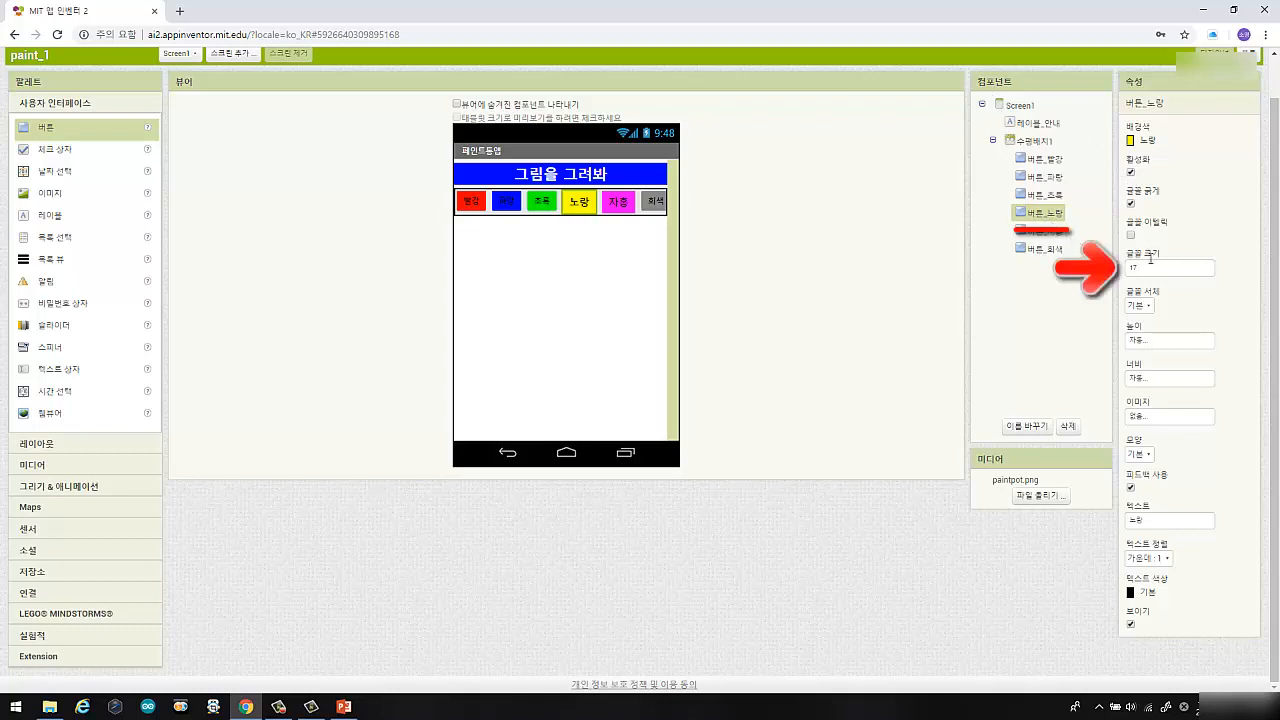
{"action": "left_click_drag", "start_coordinate": [1150, 258], "coordinate": [1066, 302]}
{"action": "left_click_drag", "start_coordinate": [1146, 267], "coordinate": [1106, 288]}
{"action": "key", "text": "Return"}
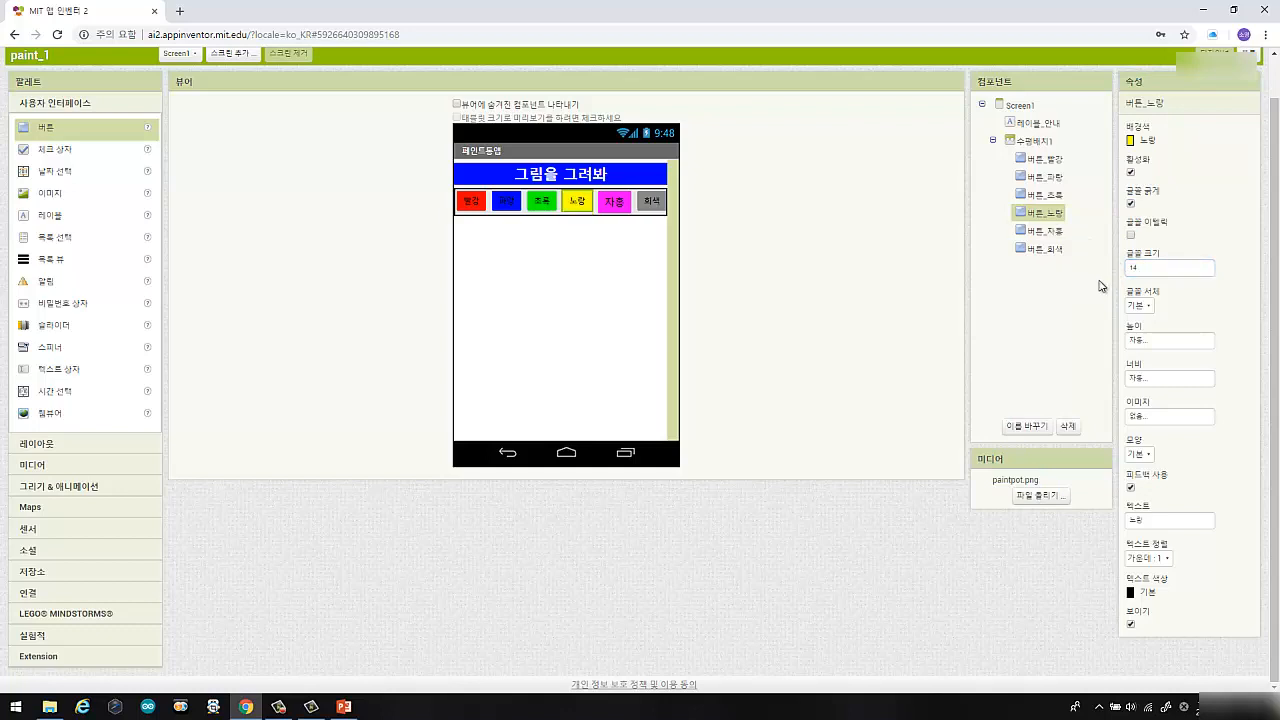
Set the magenta button's font size to 14 and check the gray button's properties.
{"action": "left_click", "coordinate": [1045, 232]}
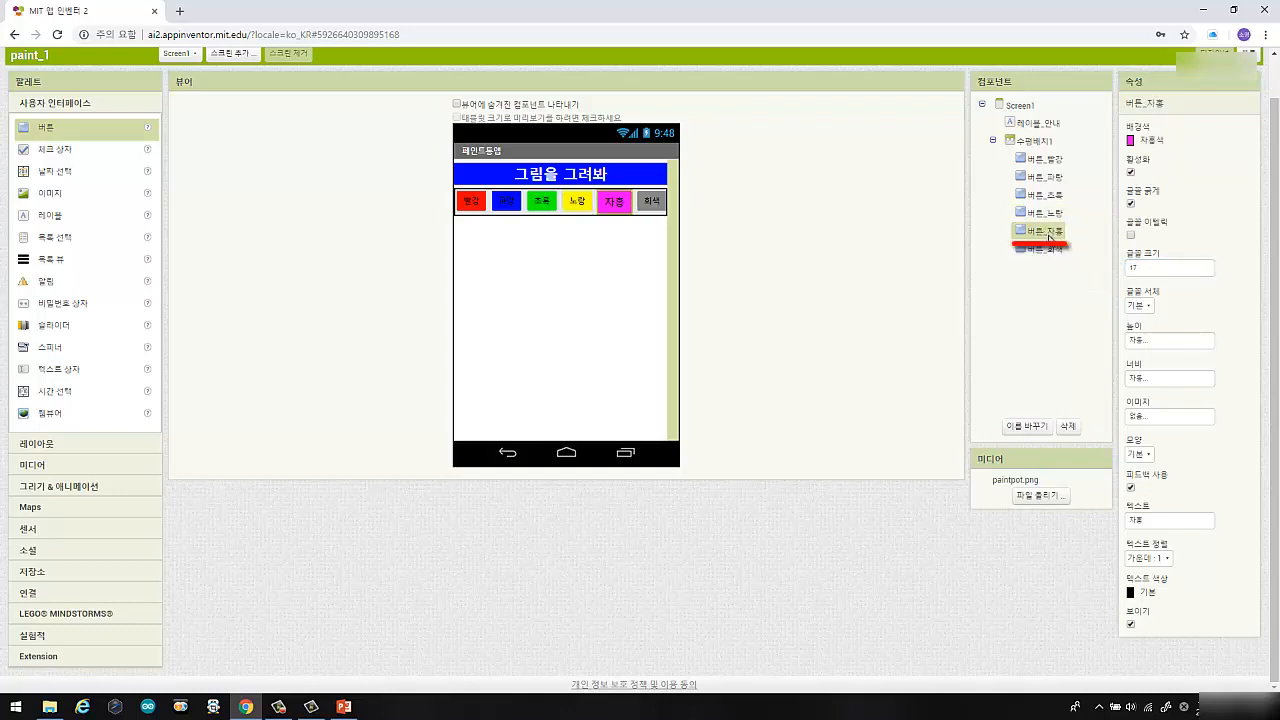
{"action": "left_click_drag", "start_coordinate": [1150, 267], "coordinate": [985, 306]}
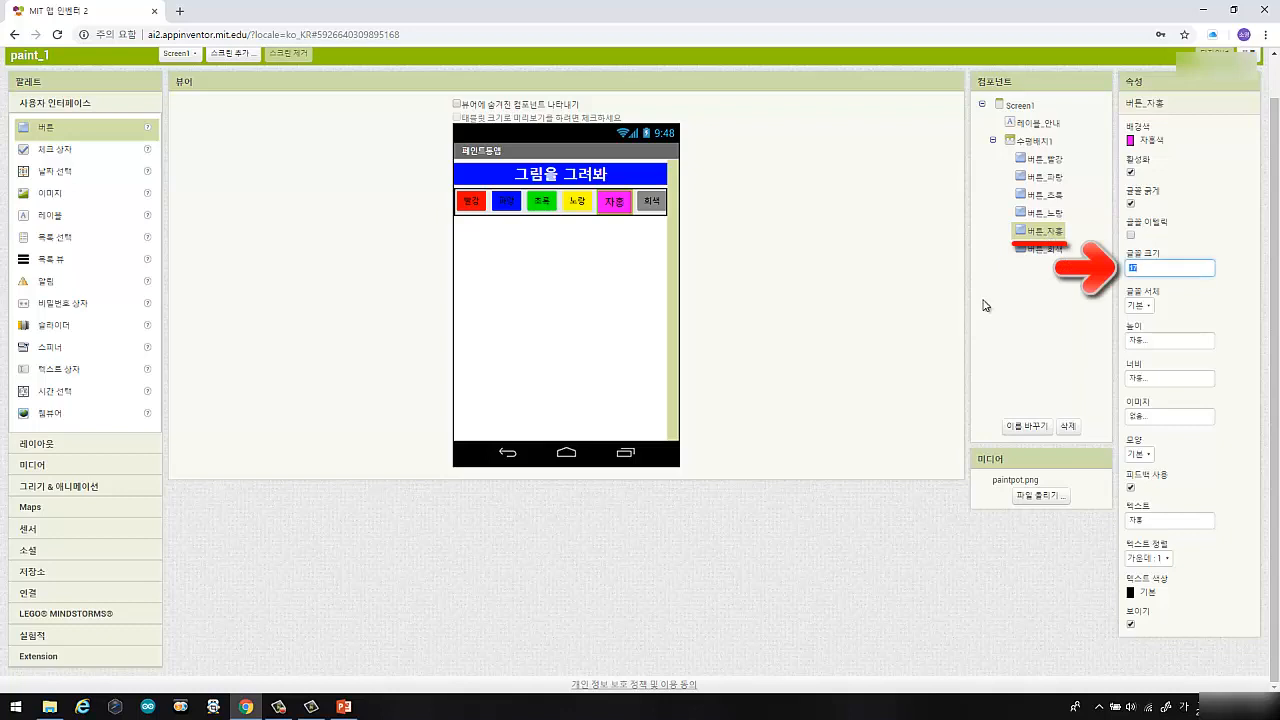
{"action": "key", "text": "Return"}
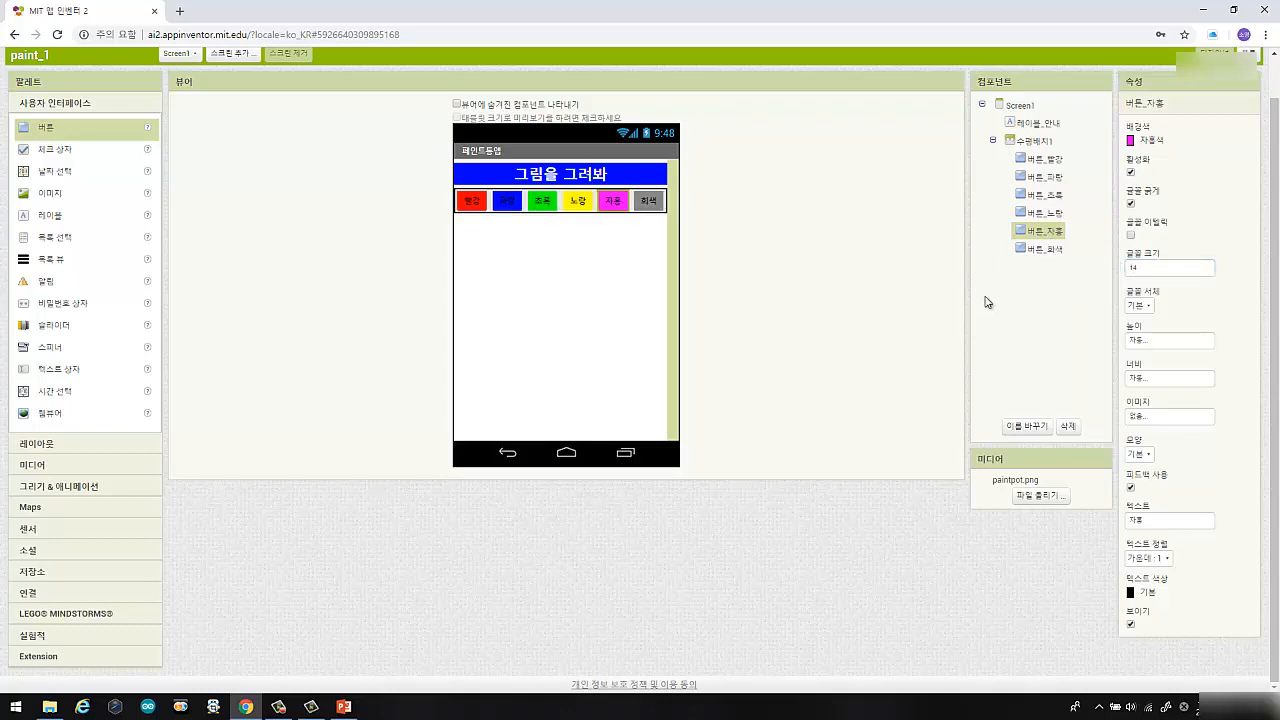
{"action": "left_click", "coordinate": [1045, 249]}
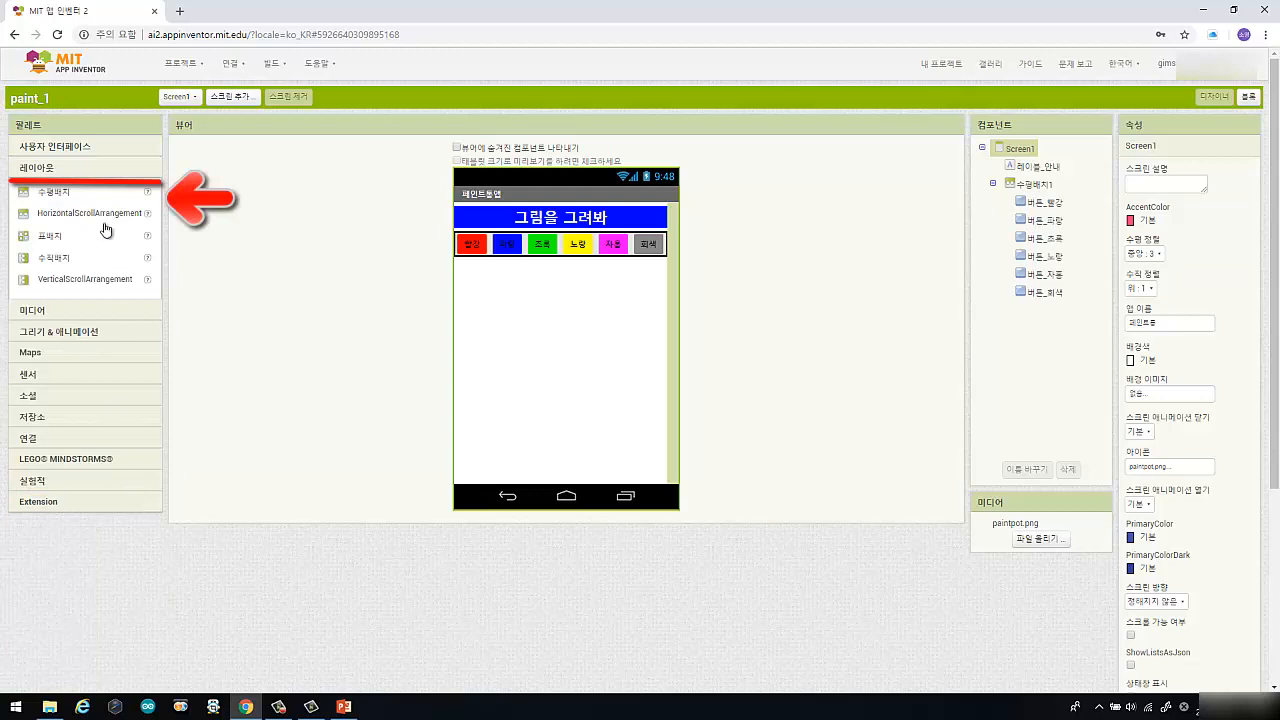
Add a second 수평배치 (horizontal arrangement) to the screen below the row of color buttons.
{"action": "mouse_move", "coordinate": [79, 197]}
{"action": "left_mouse_down"}
{"action": "mouse_move", "coordinate": [306, 264]}
{"action": "mouse_move", "coordinate": [530, 274]}
{"action": "mouse_move", "coordinate": [522, 334]}
{"action": "left_mouse_up"}
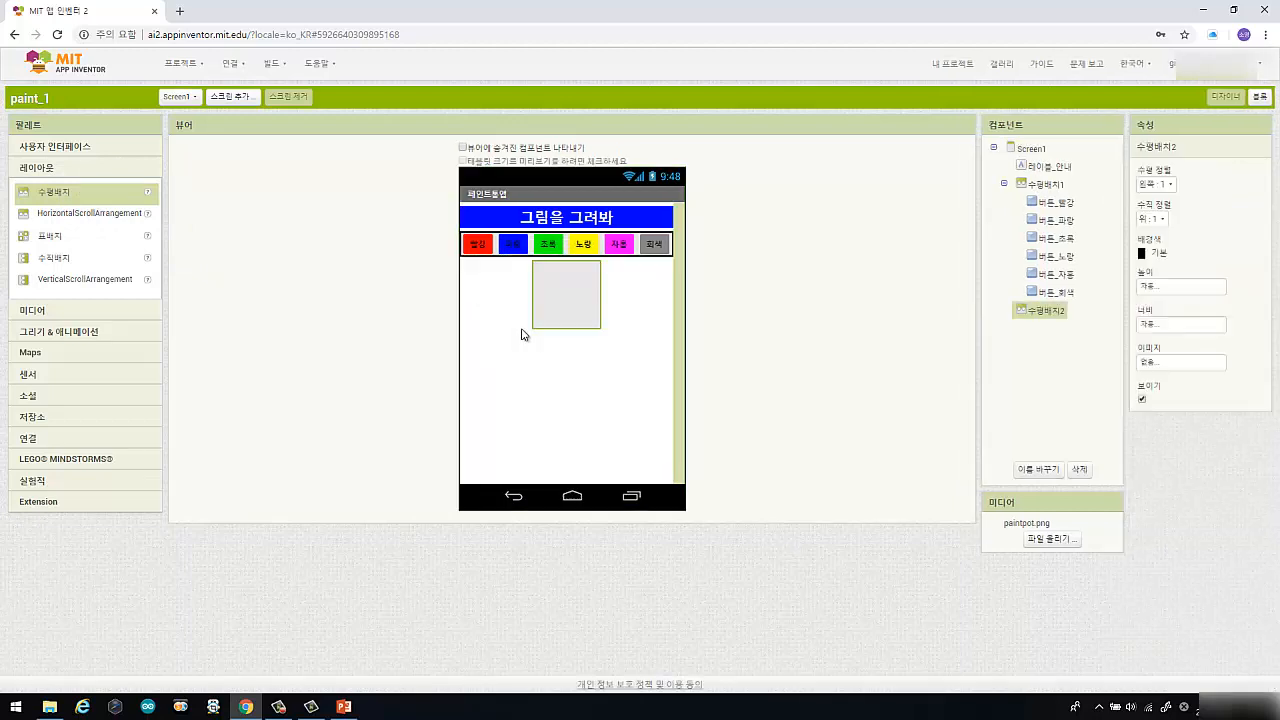